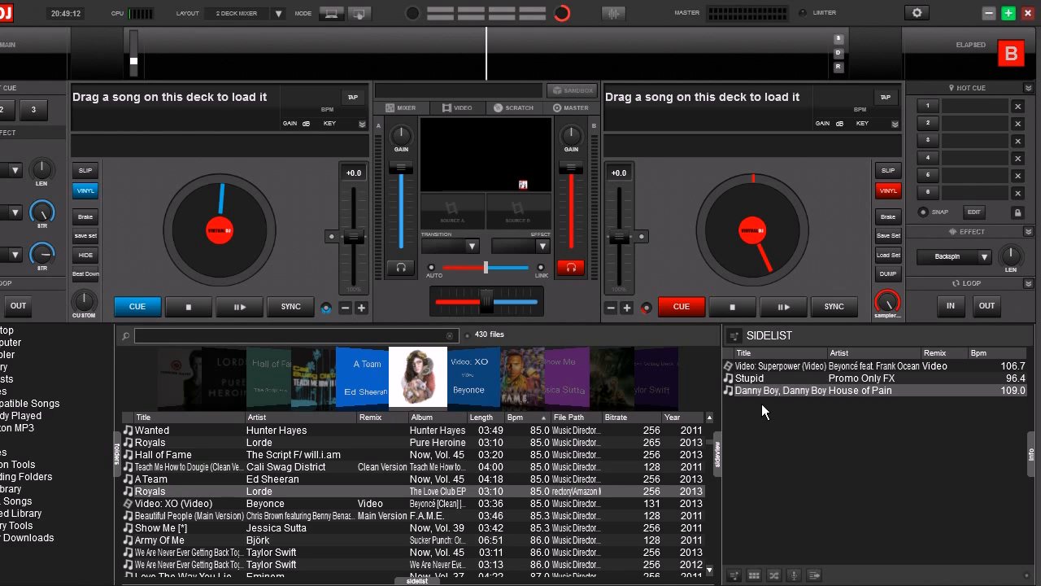
Step: Open the track Royals from The Love Club EP in the Video Editor
right_click(159, 493)
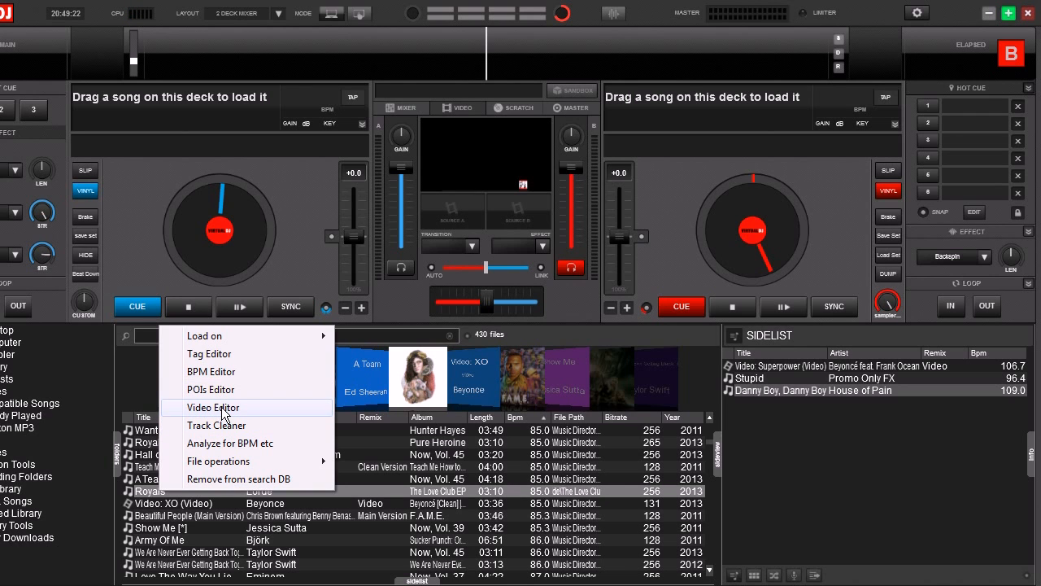
click(214, 409)
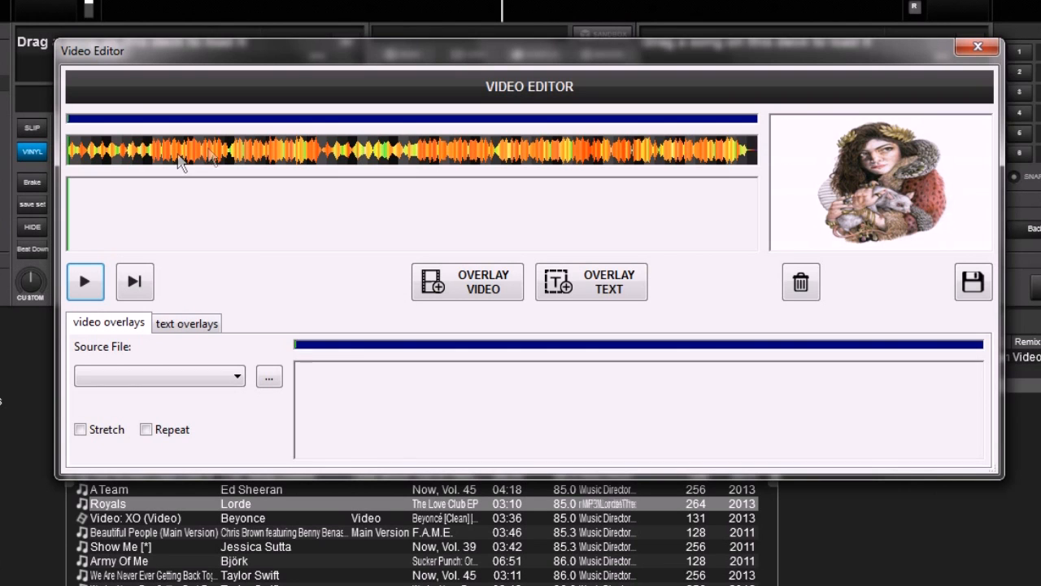
scroll(163, 157, up, 5)
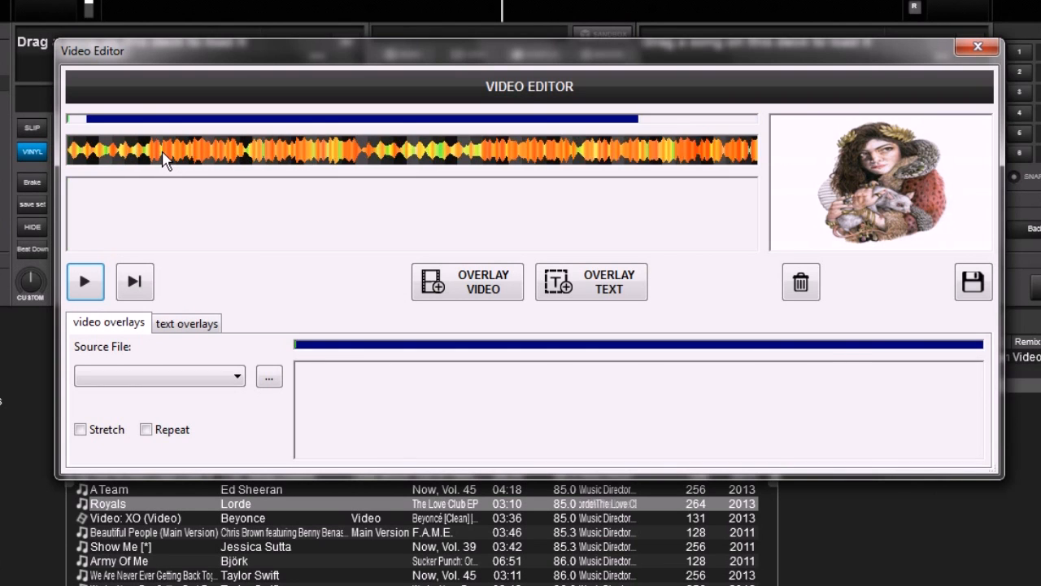
scroll(163, 152, up, 1)
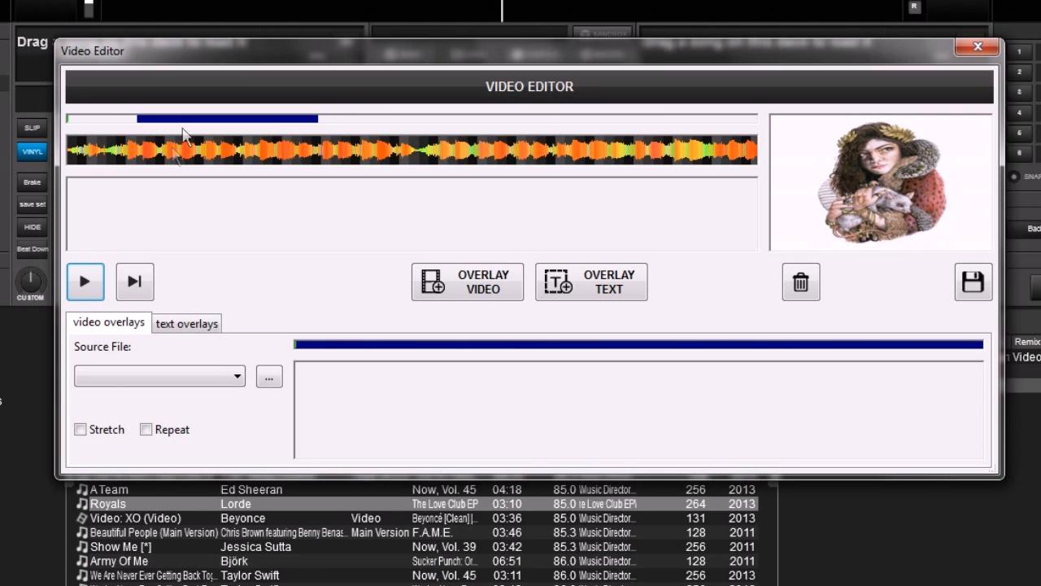
drag(185, 119, 122, 119)
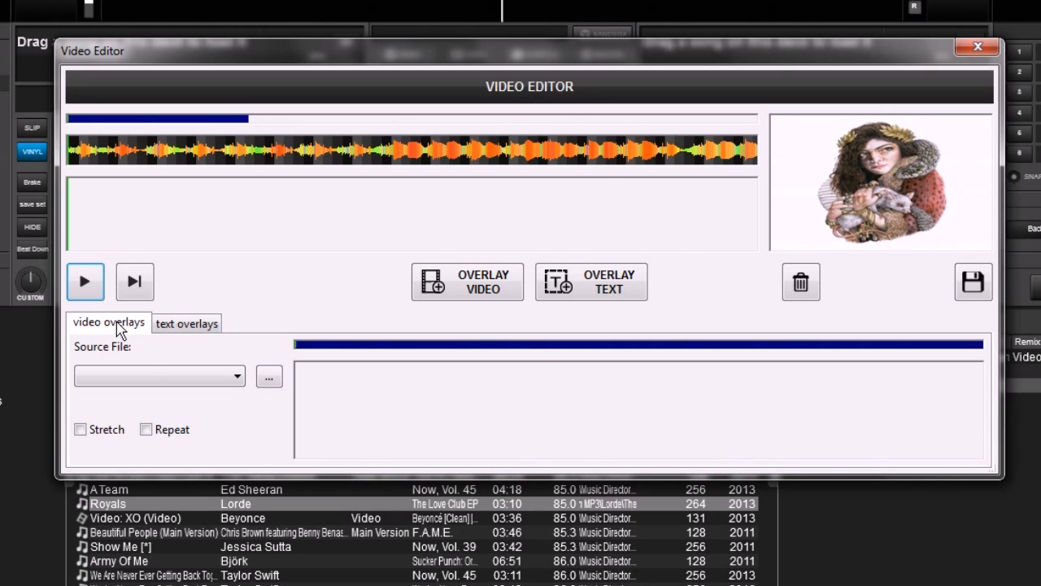
Step: Load frankenstyle._1280x720.mp4 from the Beeple motion loops folder as the video overlay source file
click(269, 377)
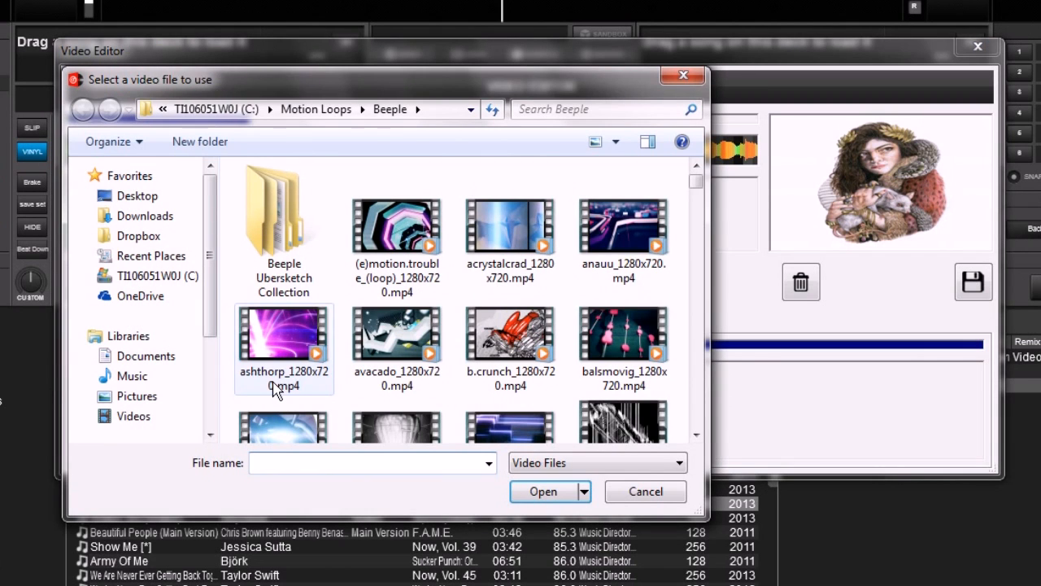
drag(697, 181, 694, 261)
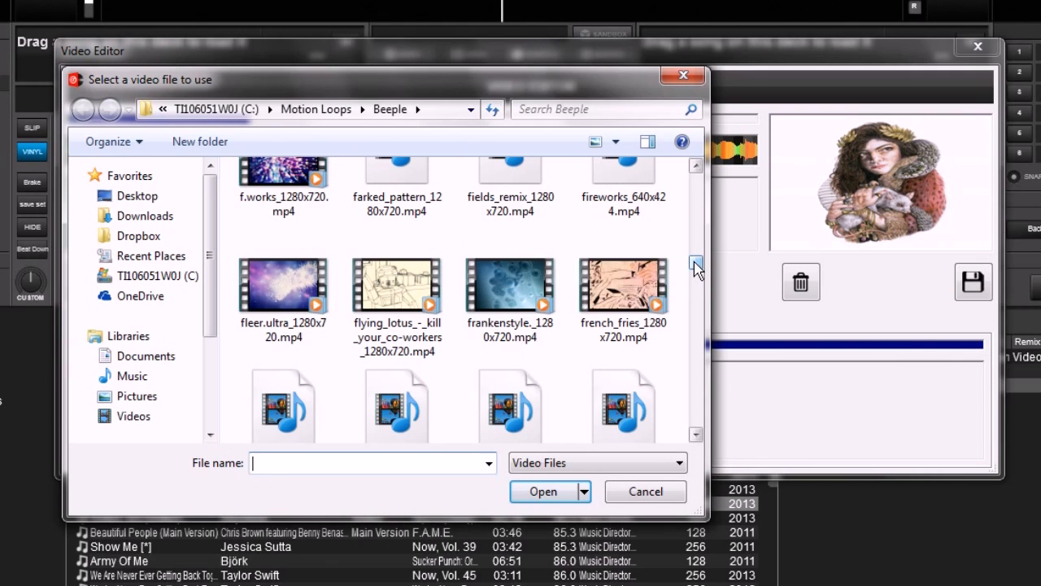
click(513, 293)
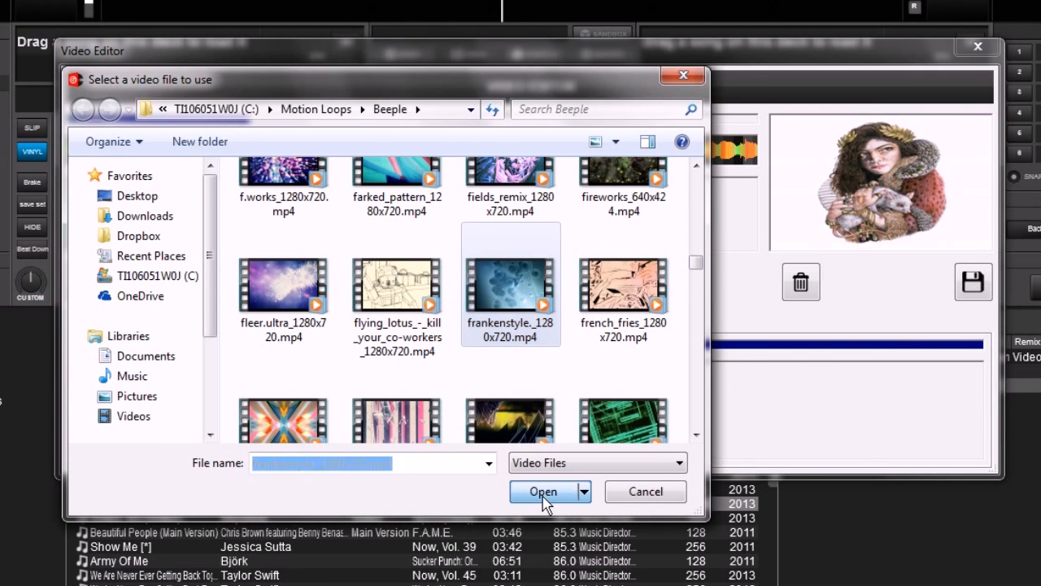
click(544, 492)
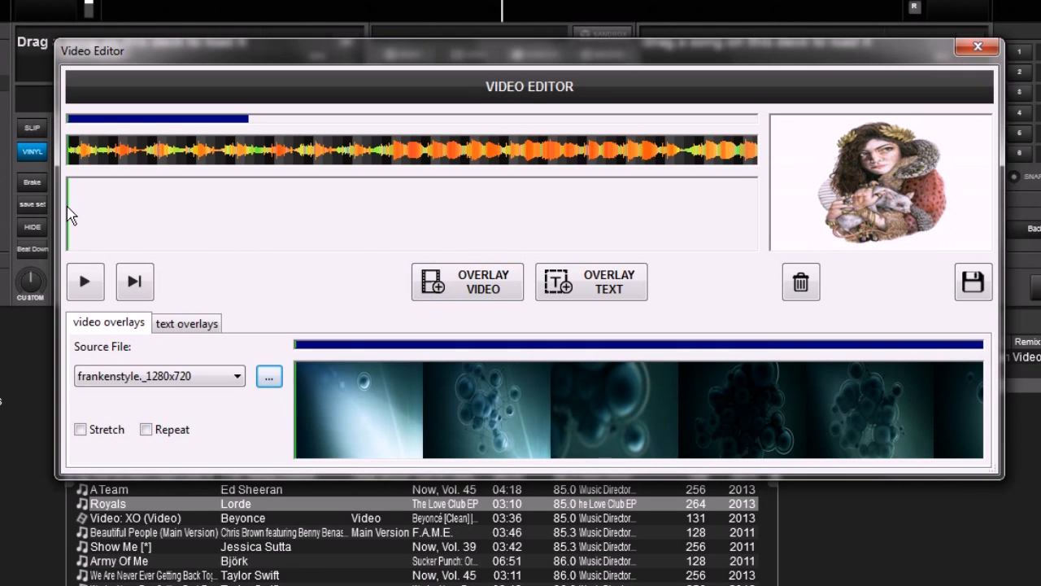
Step: Overlay the frankenstyle._1280x720 clip on the whole track with Stretch enabled and preview its playback
click(458, 281)
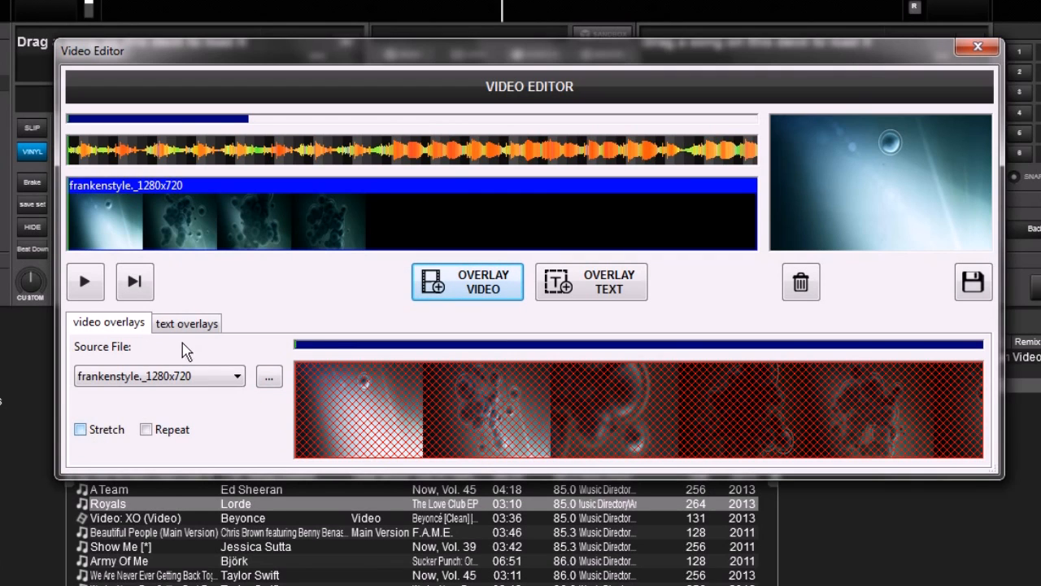
click(80, 429)
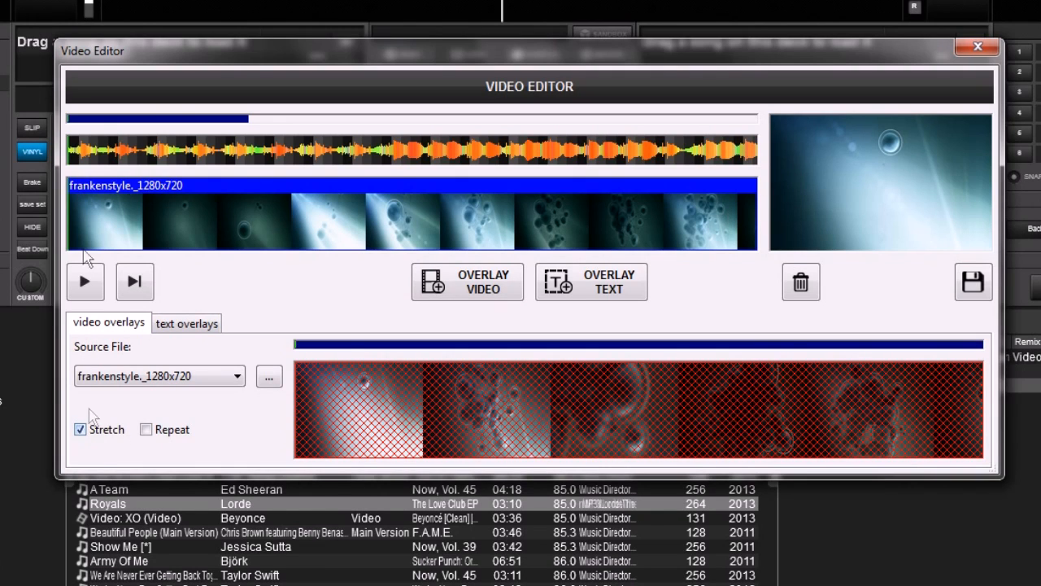
click(85, 282)
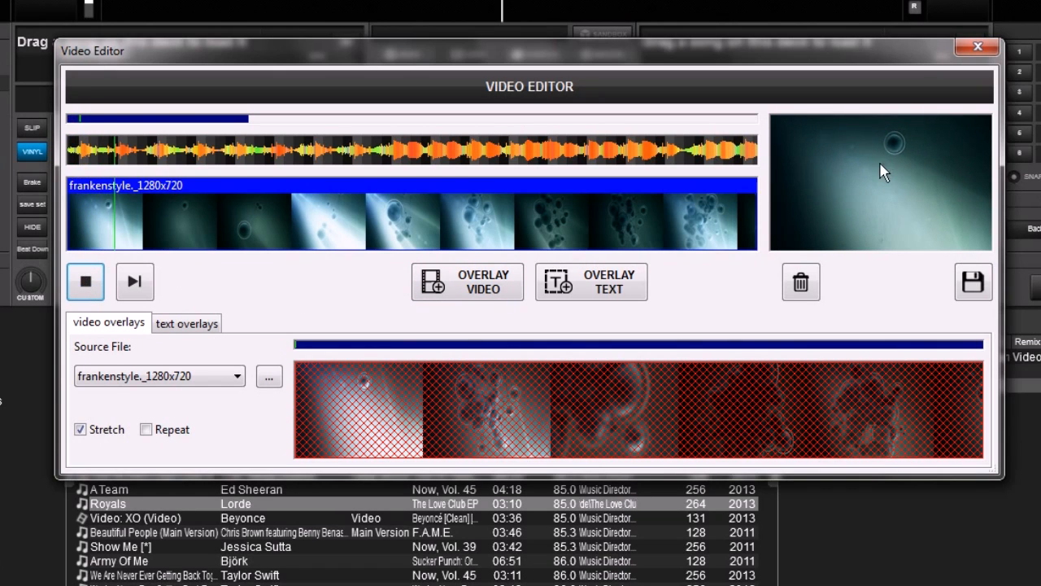
click(90, 283)
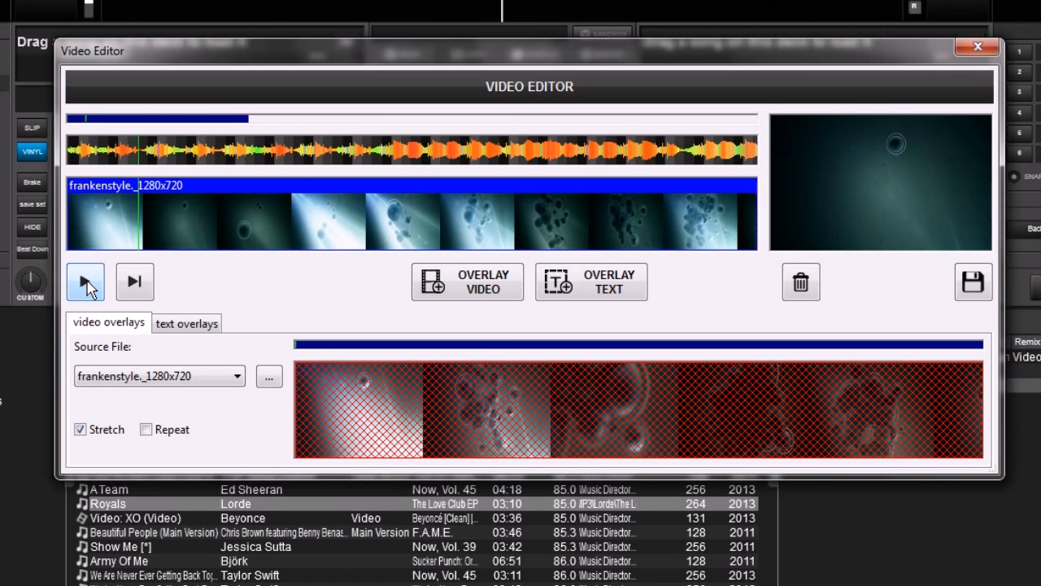
drag(139, 231, 55, 221)
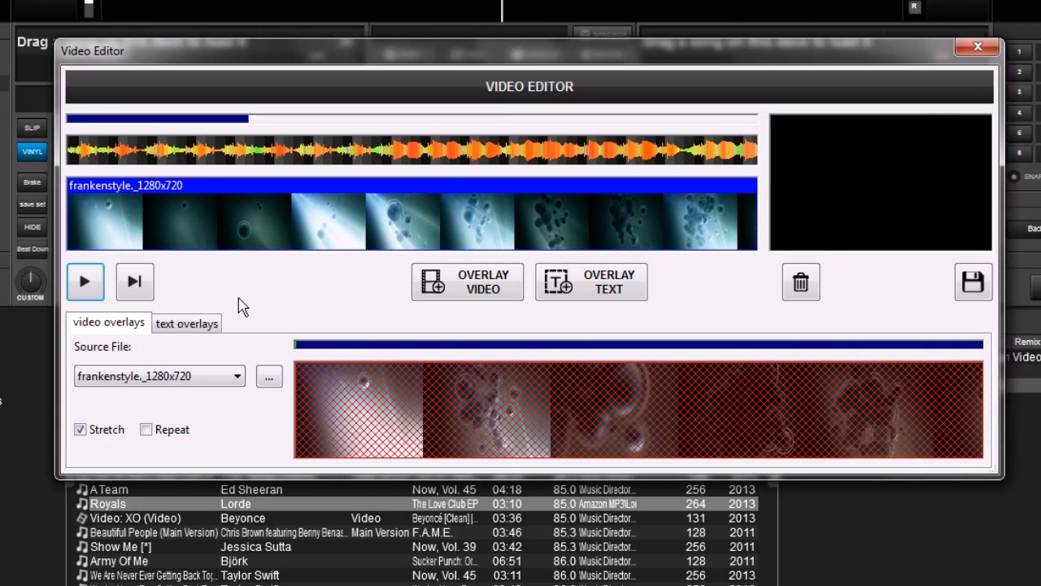
Step: Turn off Stretch for the overlay and try the Repeat option on and off
click(80, 430)
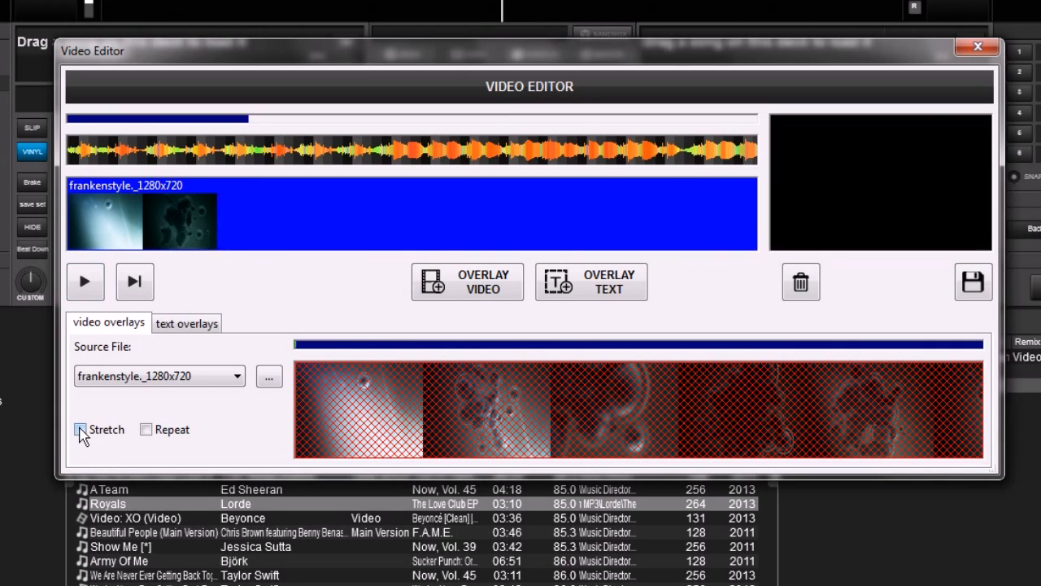
click(146, 429)
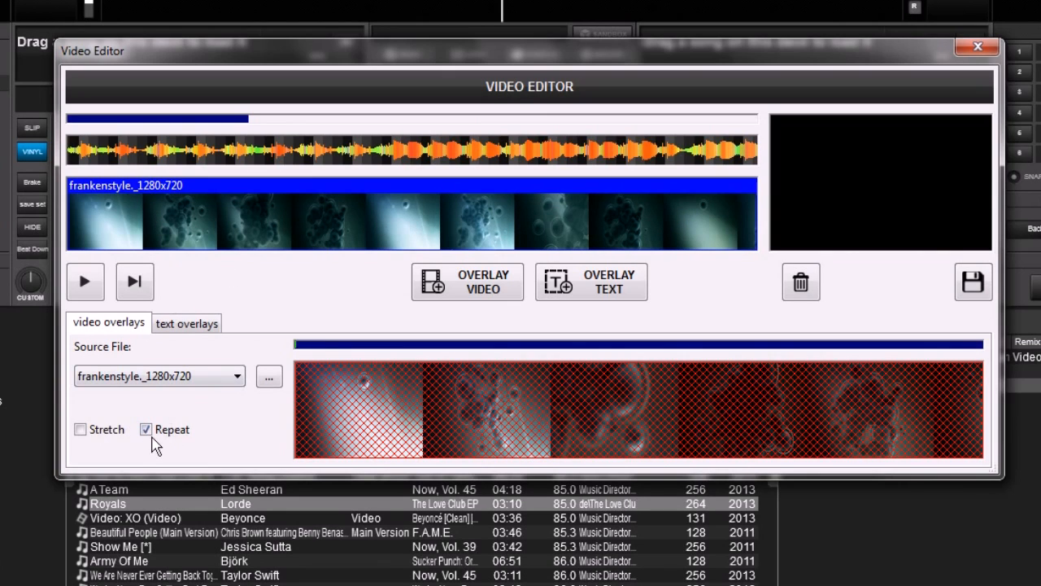
click(148, 433)
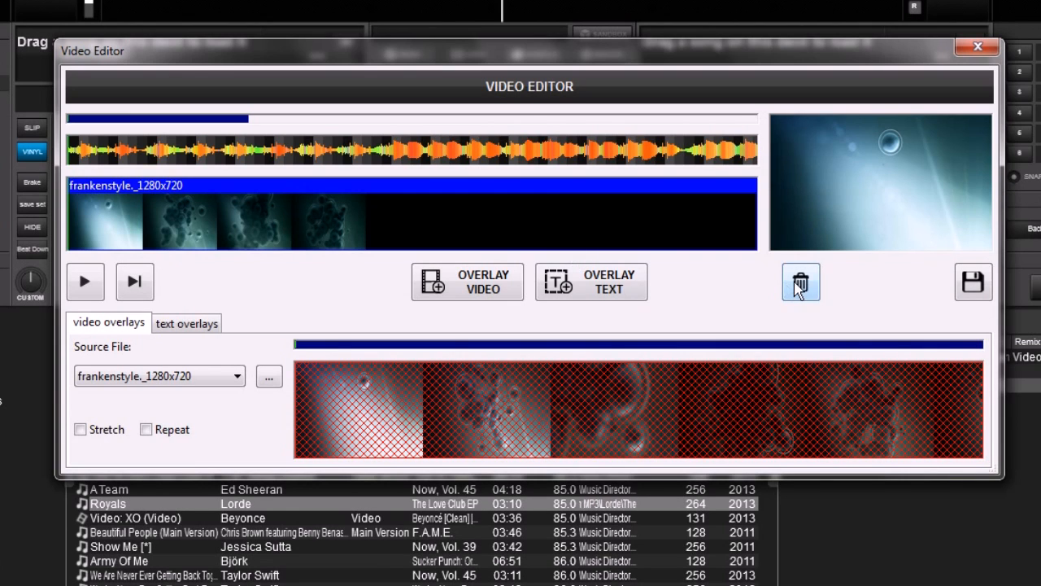
Step: Delete the full-length overlay and overlay the frankenstyle clip on a short selected range near the track's start instead
click(799, 284)
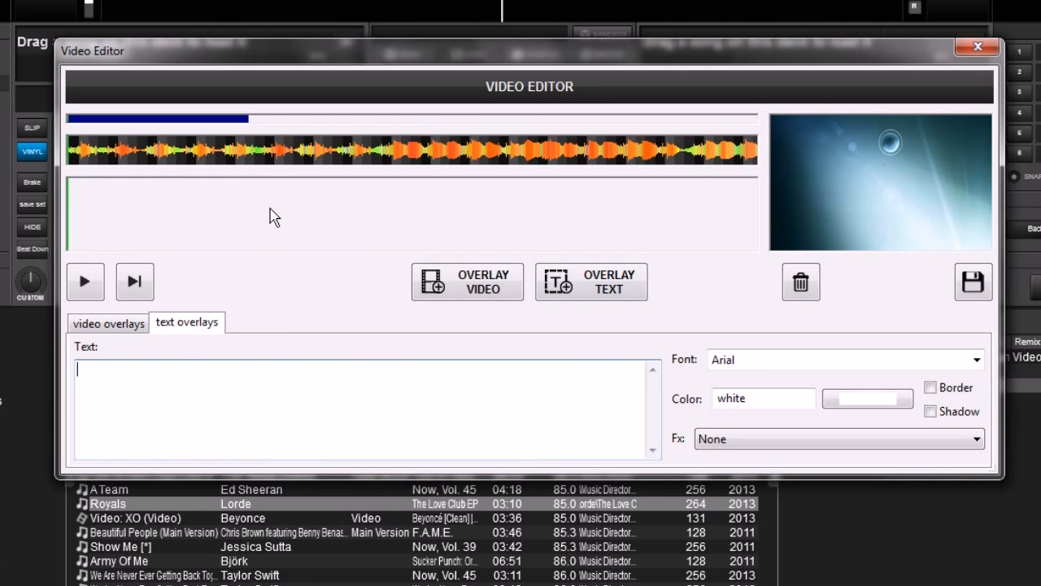
click(99, 325)
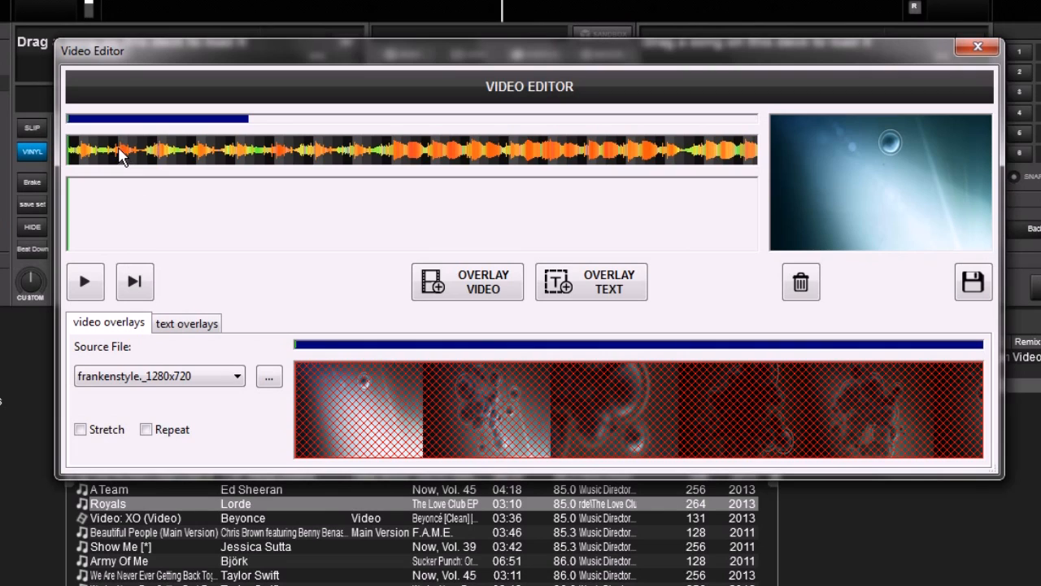
drag(118, 155, 158, 169)
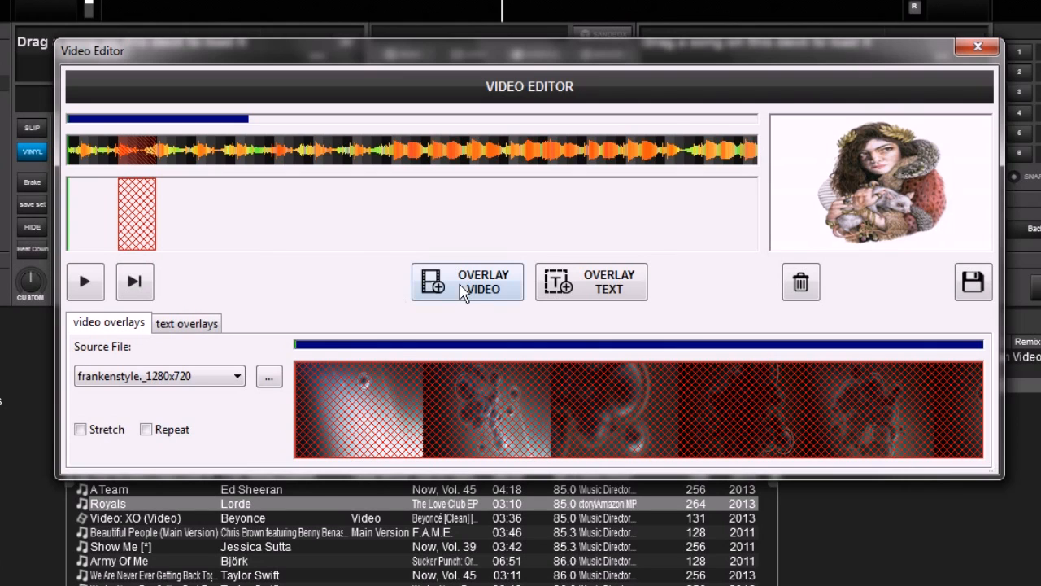
click(470, 289)
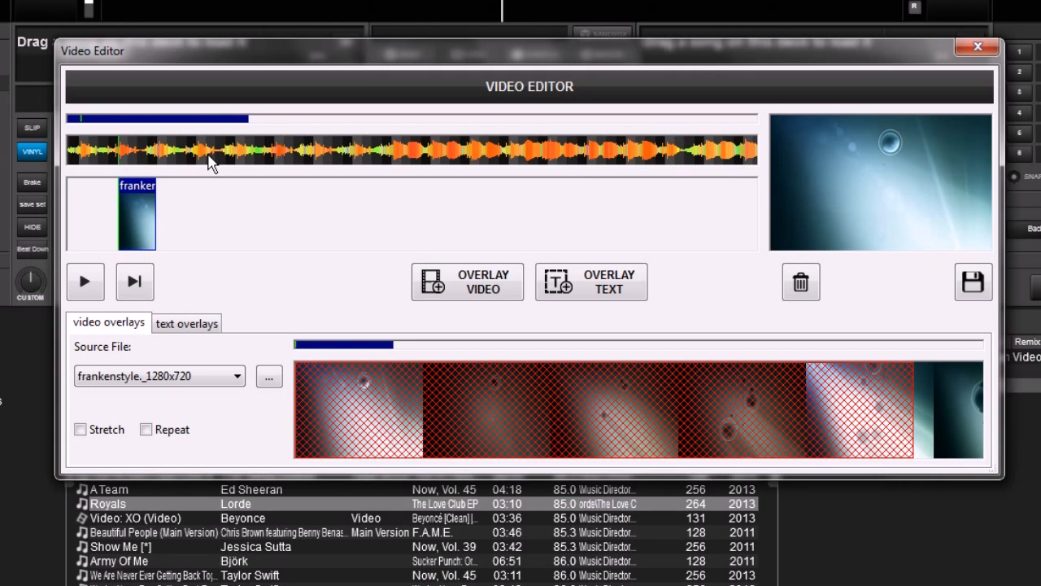
Step: Preview playback across the short overlay and move the overlay further along the timeline
click(107, 150)
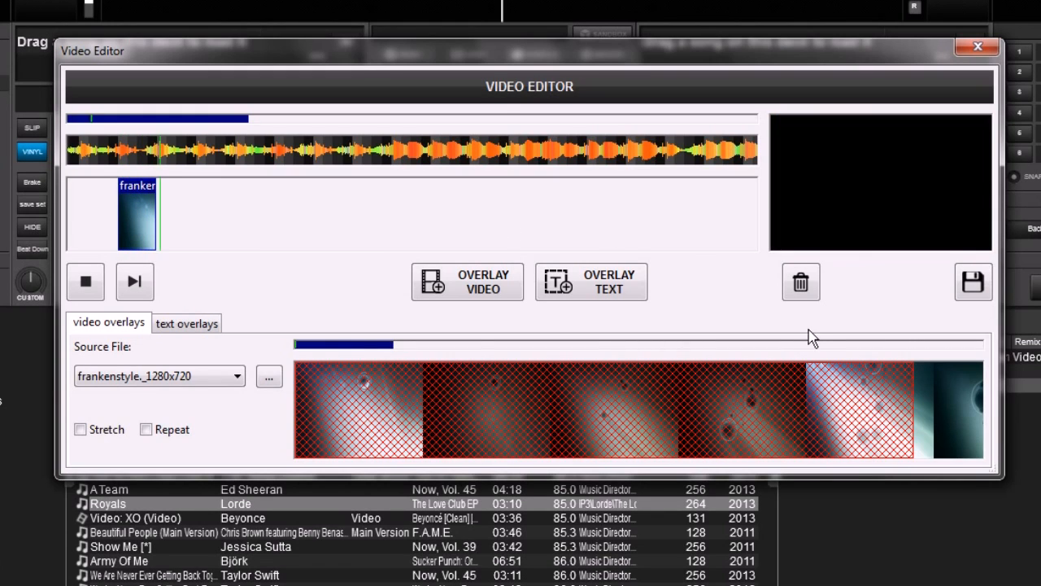
click(89, 284)
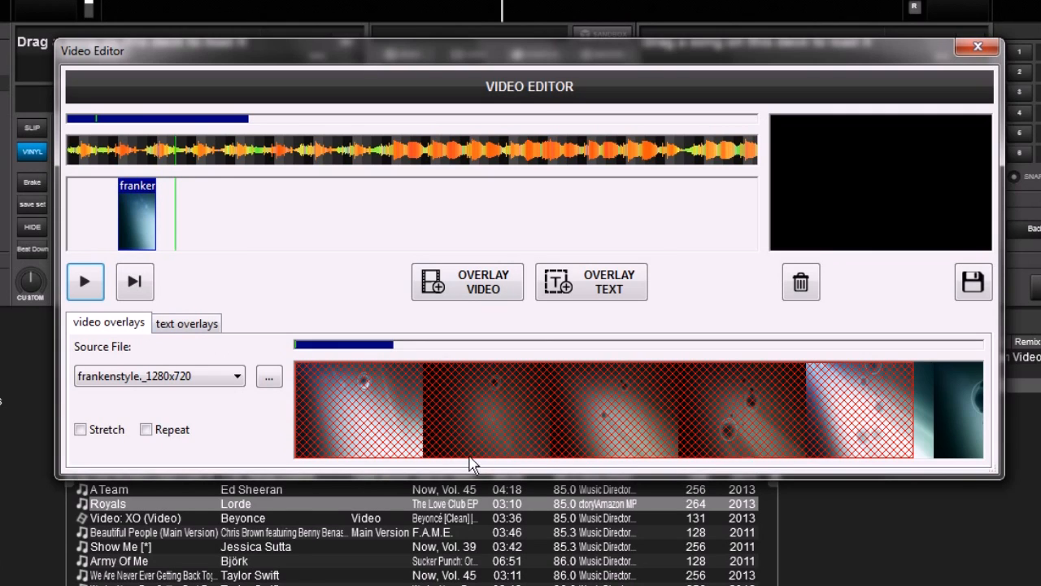
click(146, 214)
drag(144, 207, 215, 207)
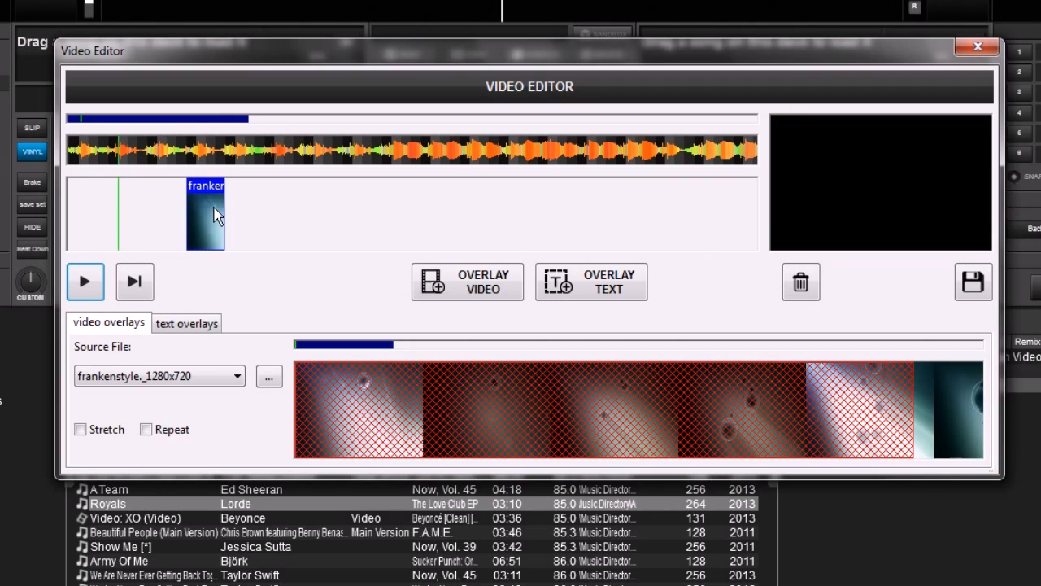
Step: Delete the short overlay and shift the selected source range slightly further into the frankenstyle clip
click(214, 213)
click(800, 281)
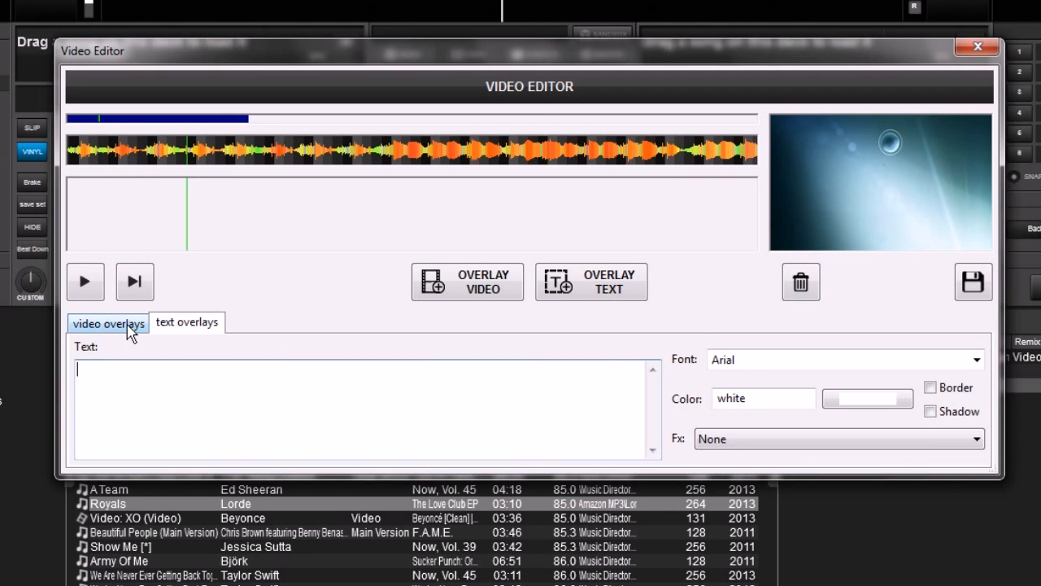
click(130, 327)
mouse_move(449, 421)
mouse_down()
mouse_move(471, 417)
mouse_move(456, 413)
mouse_up()
drag(436, 415, 459, 402)
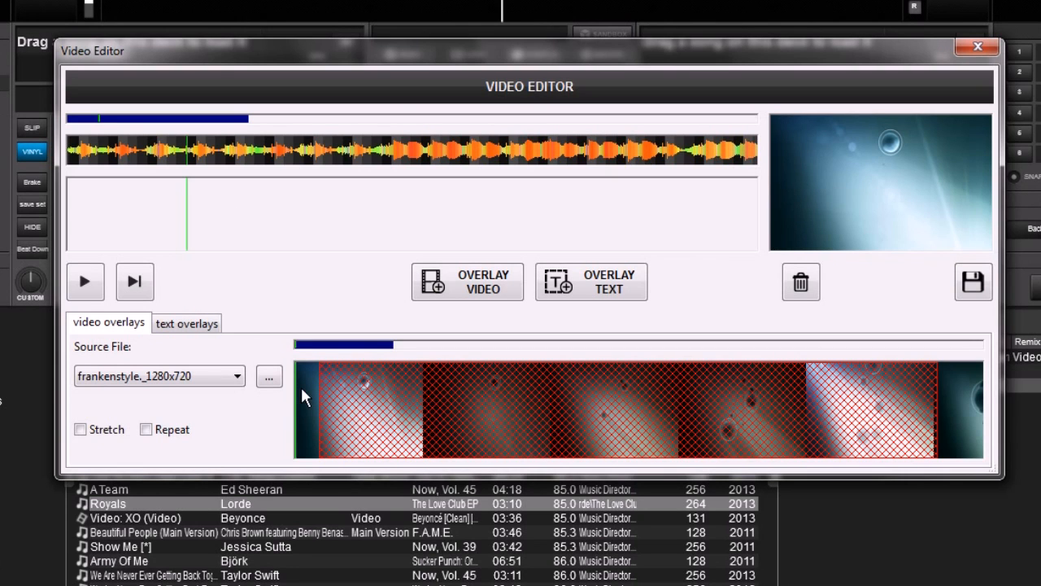
Step: Load b.crunch_1280x720.mp4 as an additional video overlay source file
click(270, 378)
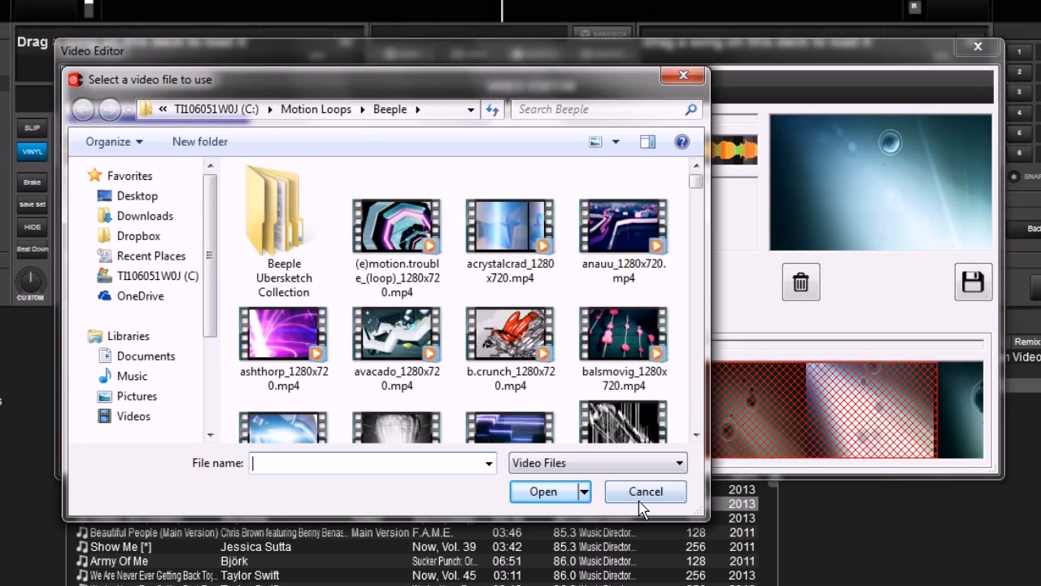
click(642, 506)
click(174, 377)
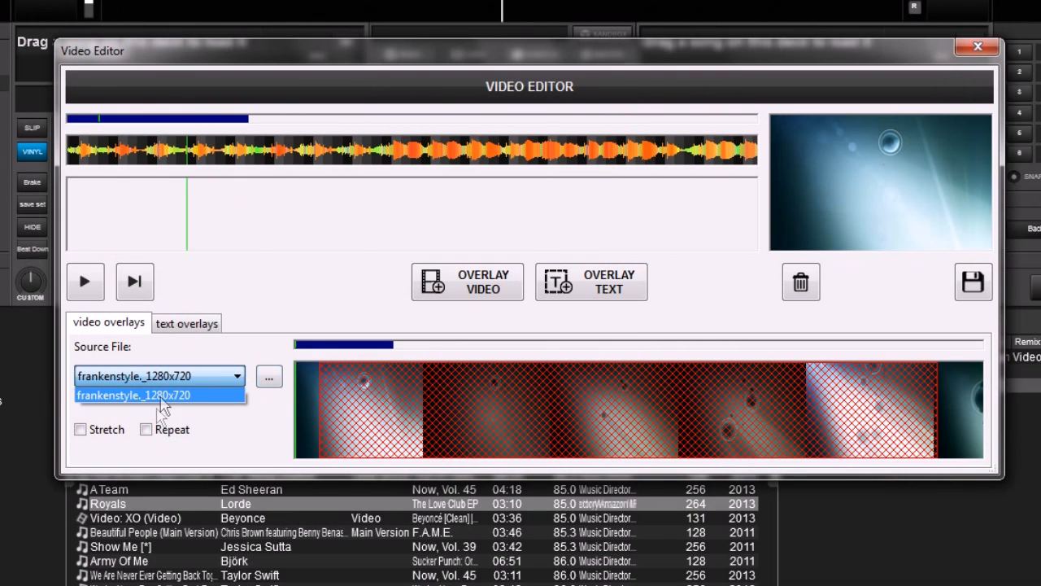
click(269, 376)
click(270, 383)
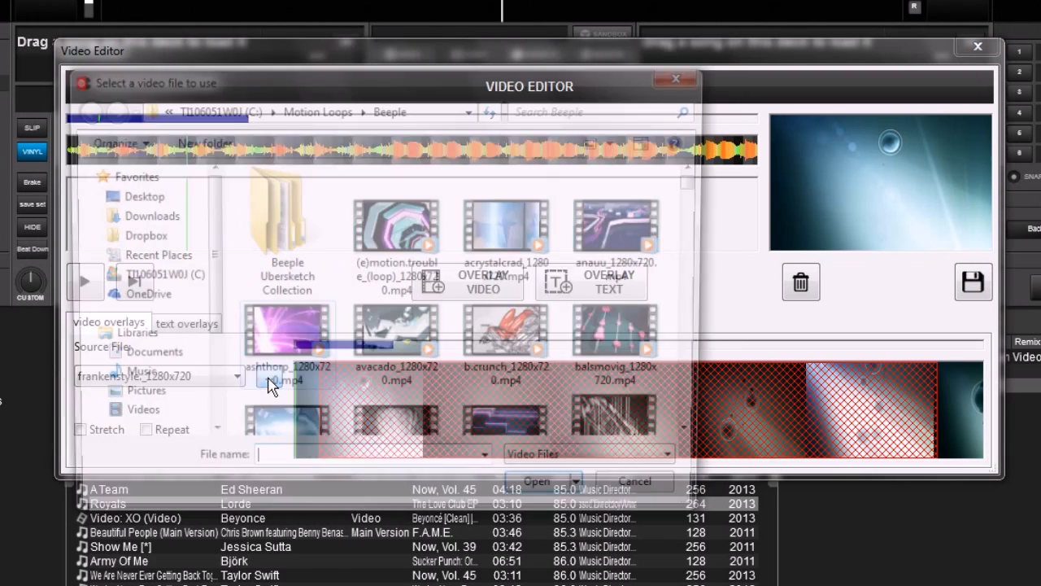
click(527, 326)
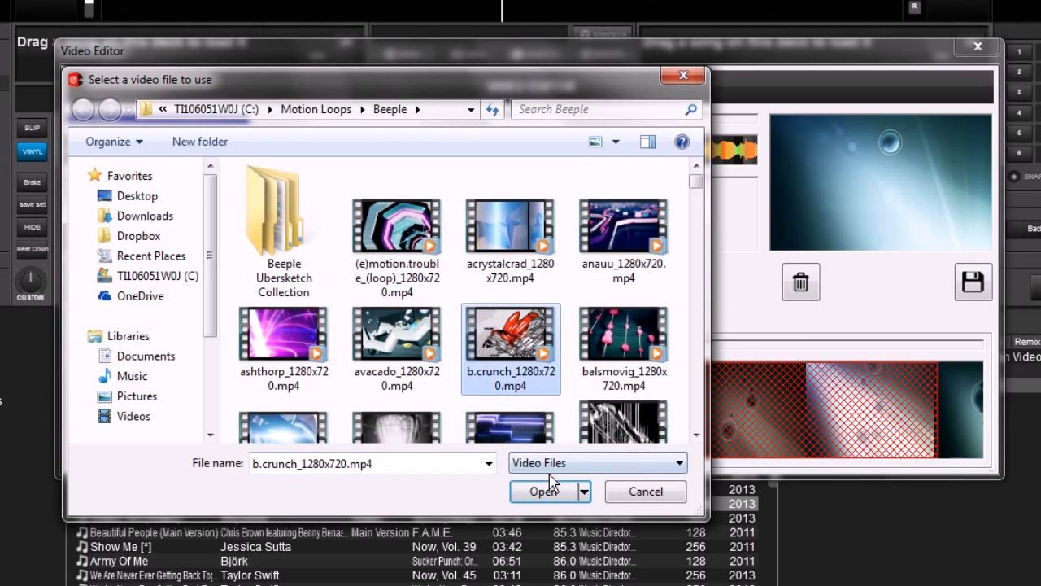
click(547, 488)
Step: Load kidspats_1280x720.mp4 from the Beeple folder as another video overlay source file
click(269, 376)
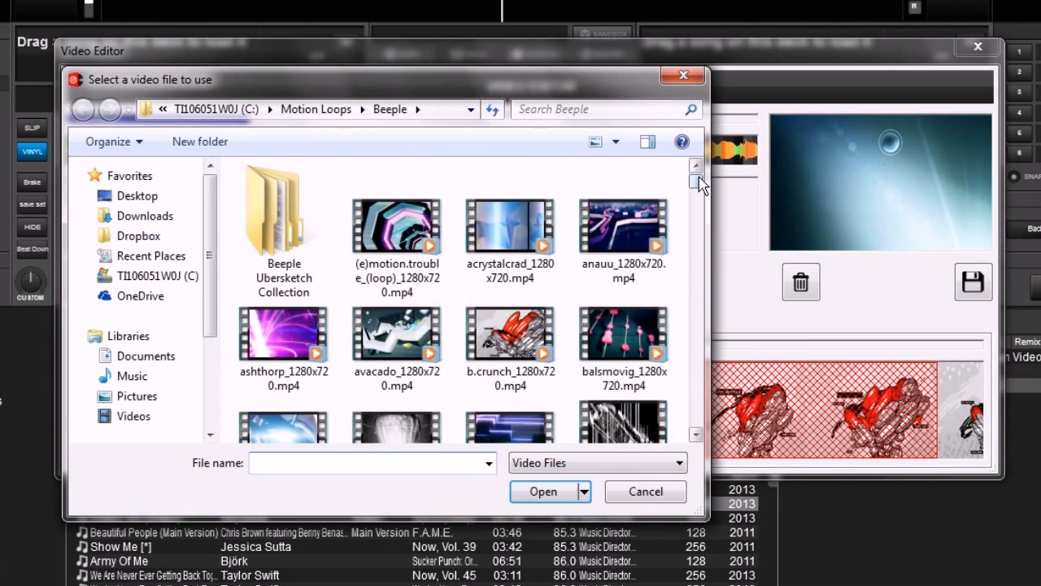
drag(699, 184, 689, 293)
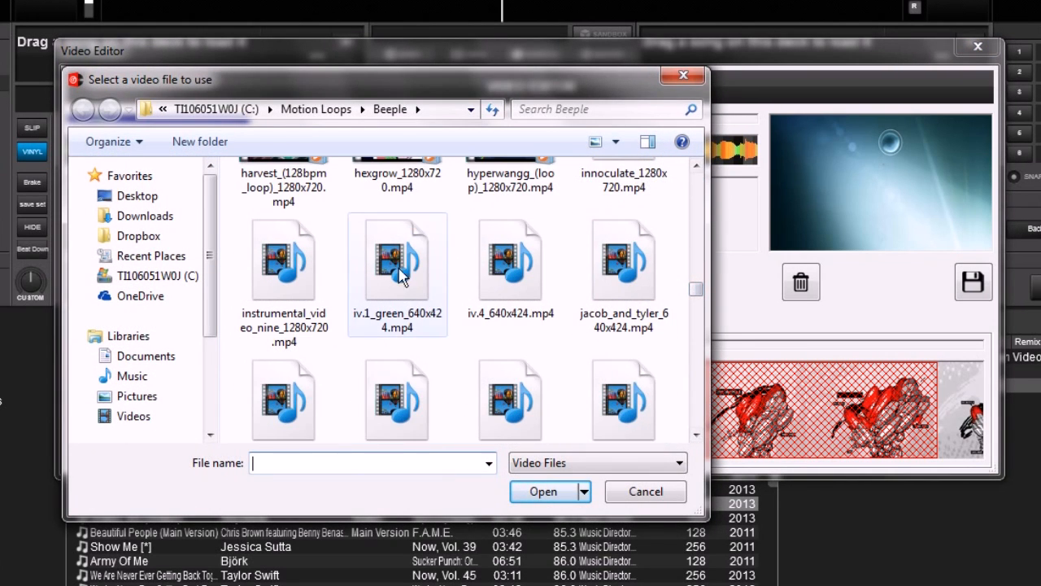
click(286, 269)
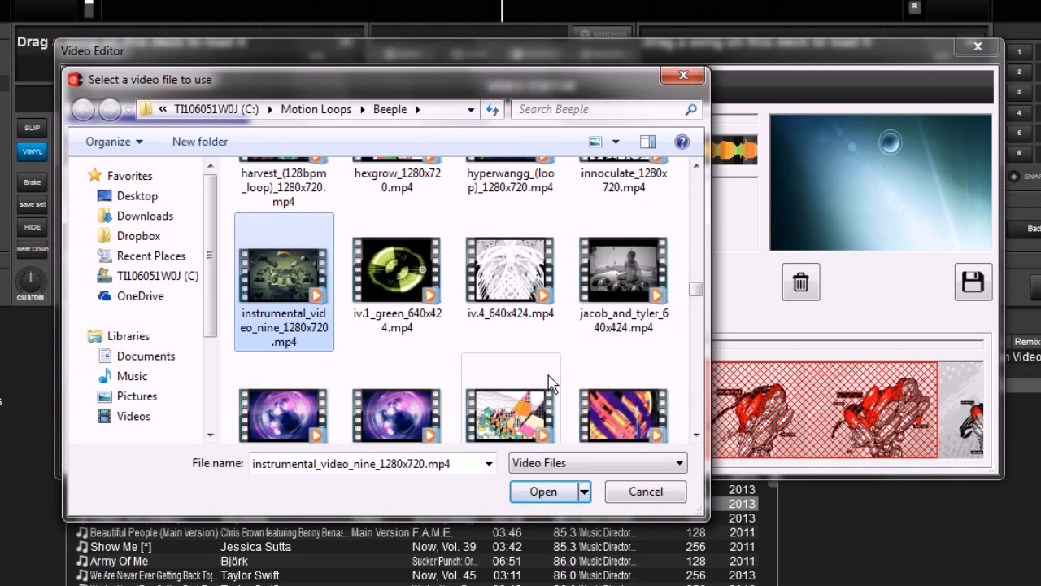
click(528, 414)
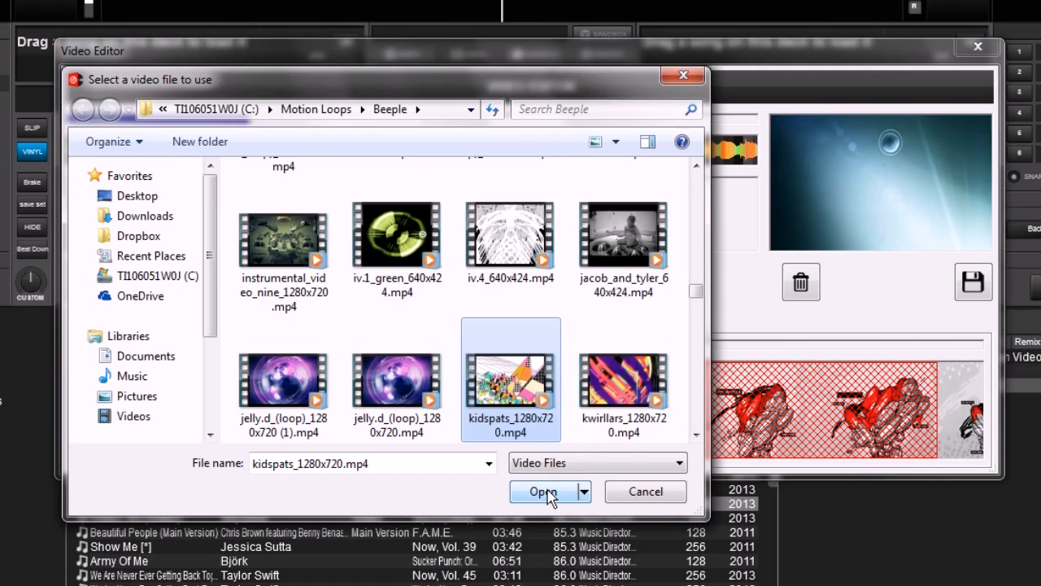
click(543, 492)
Step: Load danny_tannigle_1280x720.mp4 from the Beeple folder as another overlay source and check the list of loaded source files
click(267, 377)
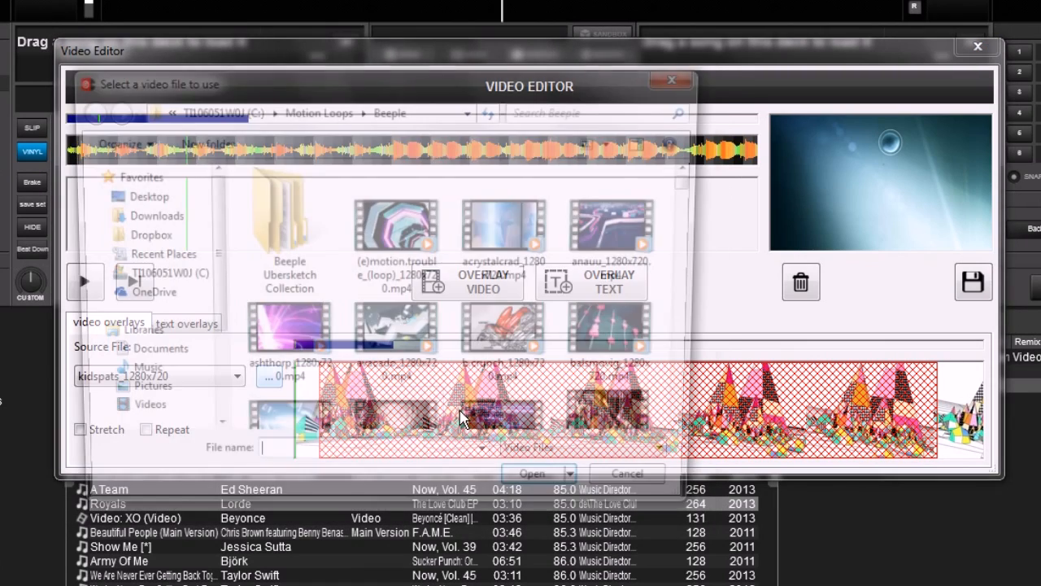
drag(697, 186, 695, 229)
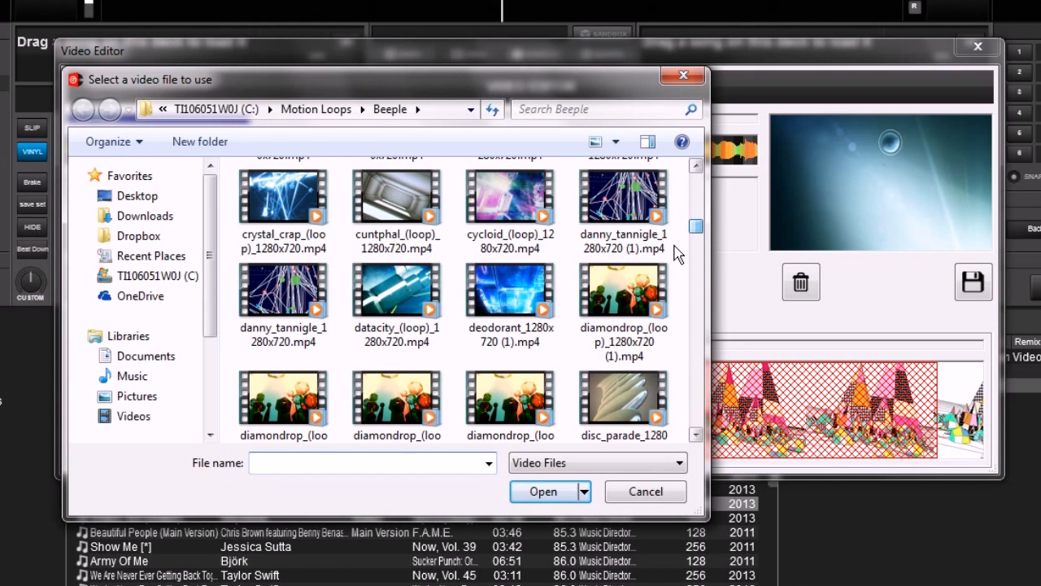
click(310, 277)
click(542, 491)
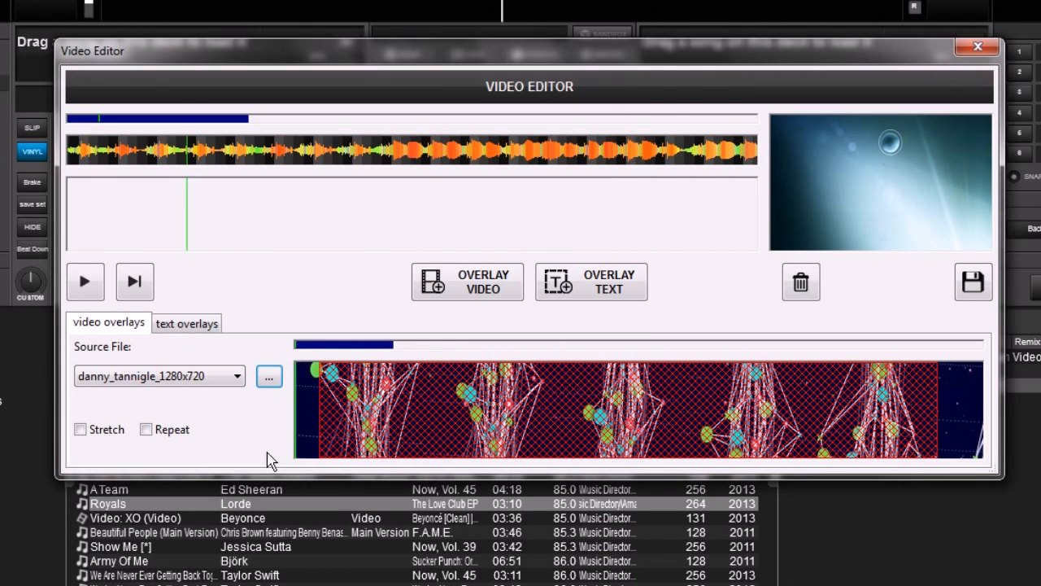
click(237, 376)
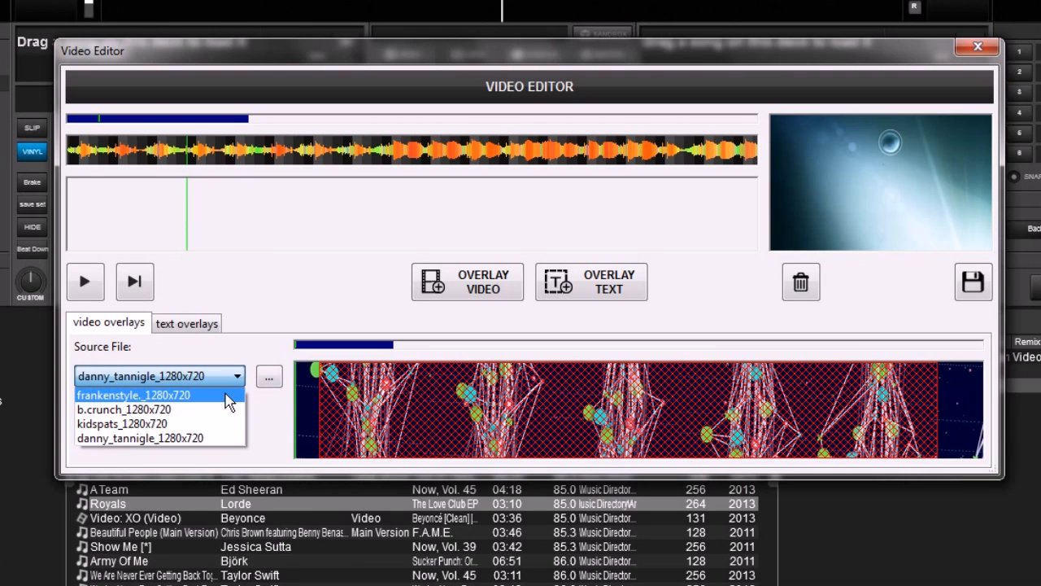
click(267, 418)
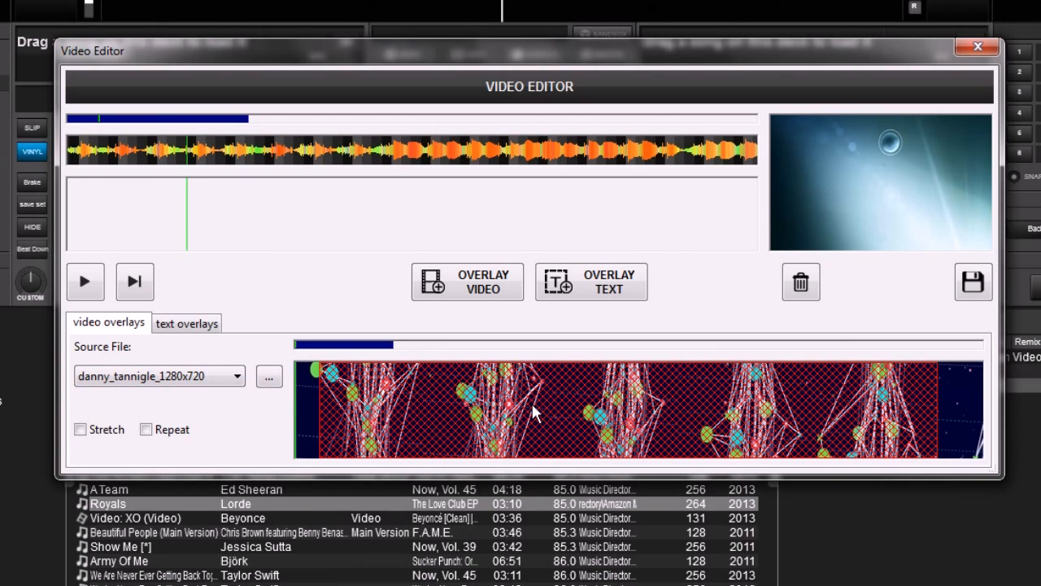
Step: Shift the selected source range within the danny_tannigle clip and shorten it from its end
drag(382, 351, 350, 390)
drag(492, 422, 553, 414)
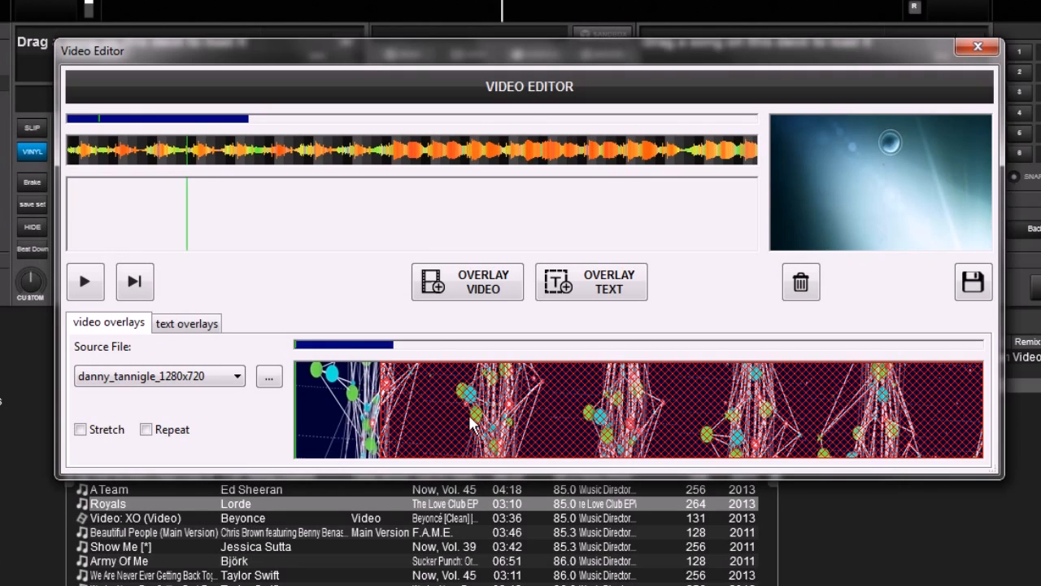
drag(498, 423, 439, 421)
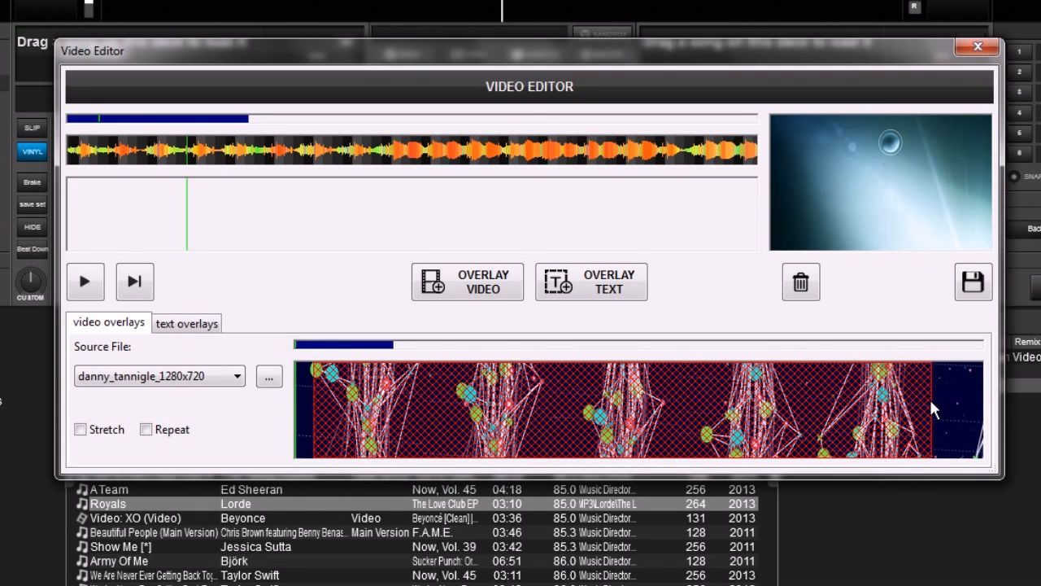
mouse_move(932, 400)
mouse_down()
mouse_move(976, 402)
mouse_move(641, 409)
mouse_move(650, 409)
mouse_up()
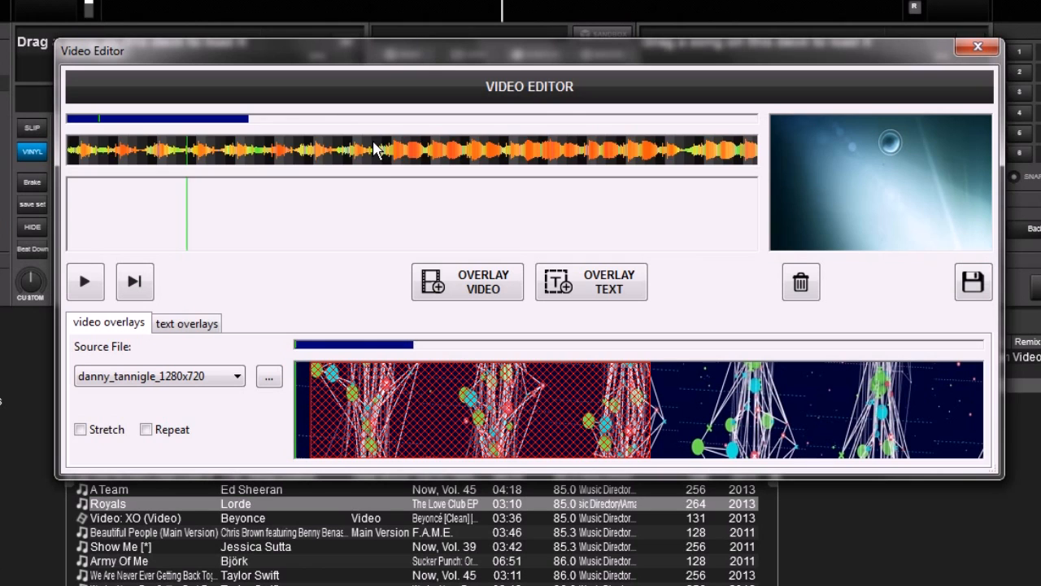
scroll(384, 157, down, 3)
scroll(388, 162, up, 5)
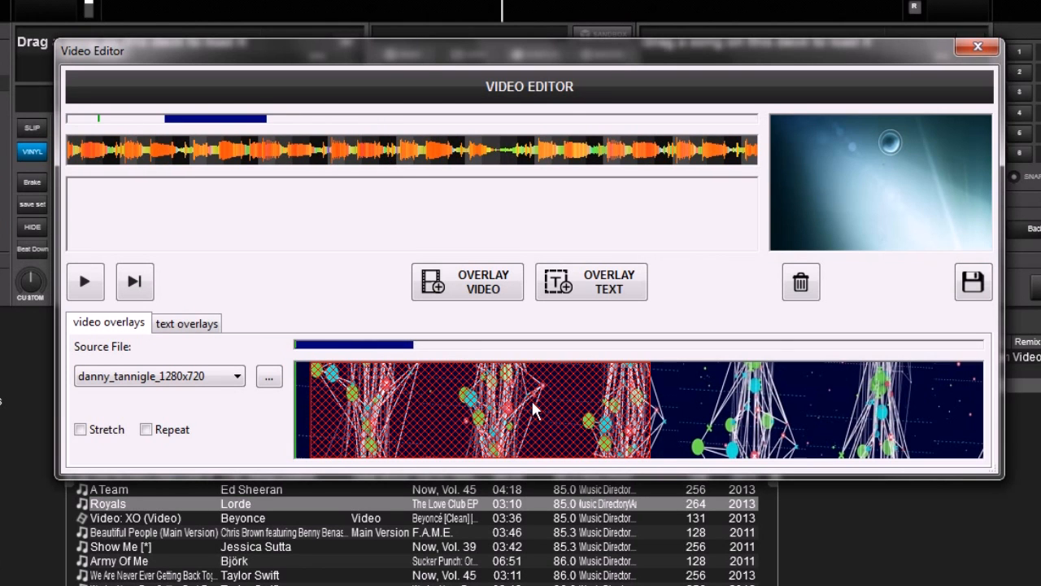
scroll(532, 411, down, 5)
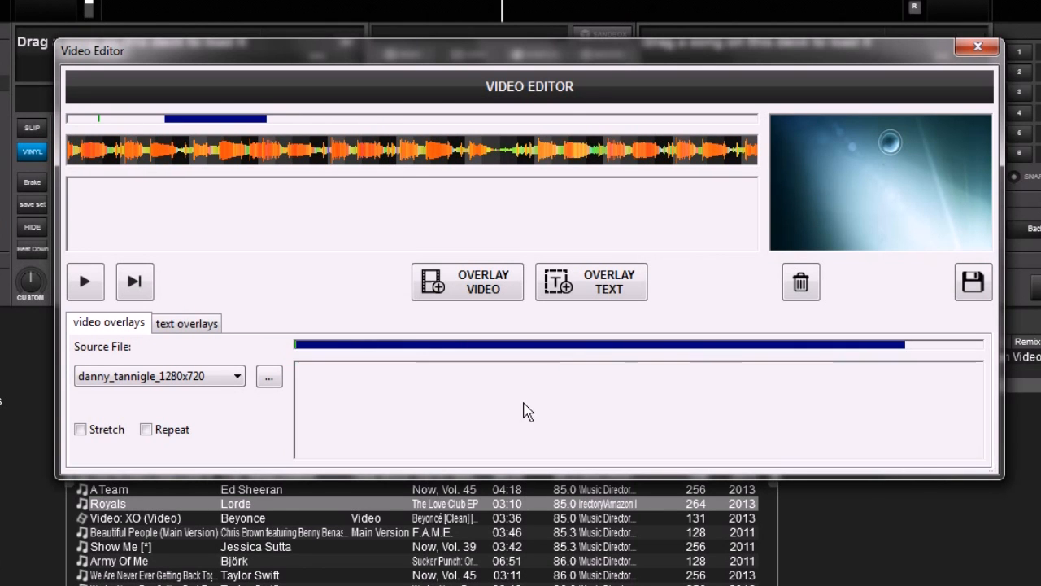
scroll(523, 402, up, 6)
mouse_move(505, 344)
mouse_down()
mouse_move(478, 344)
mouse_move(498, 344)
mouse_up()
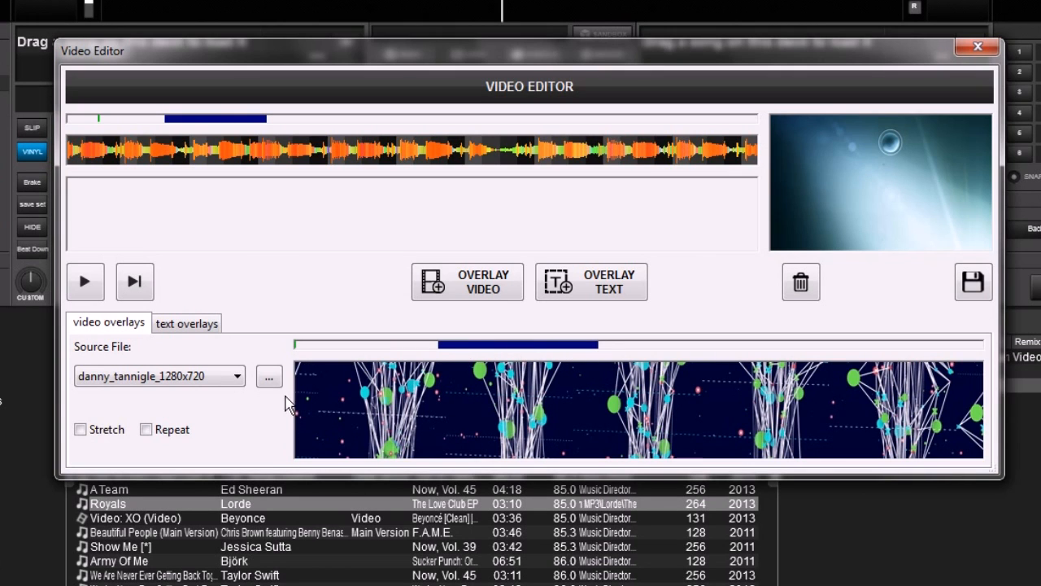
scroll(527, 374, down, 6)
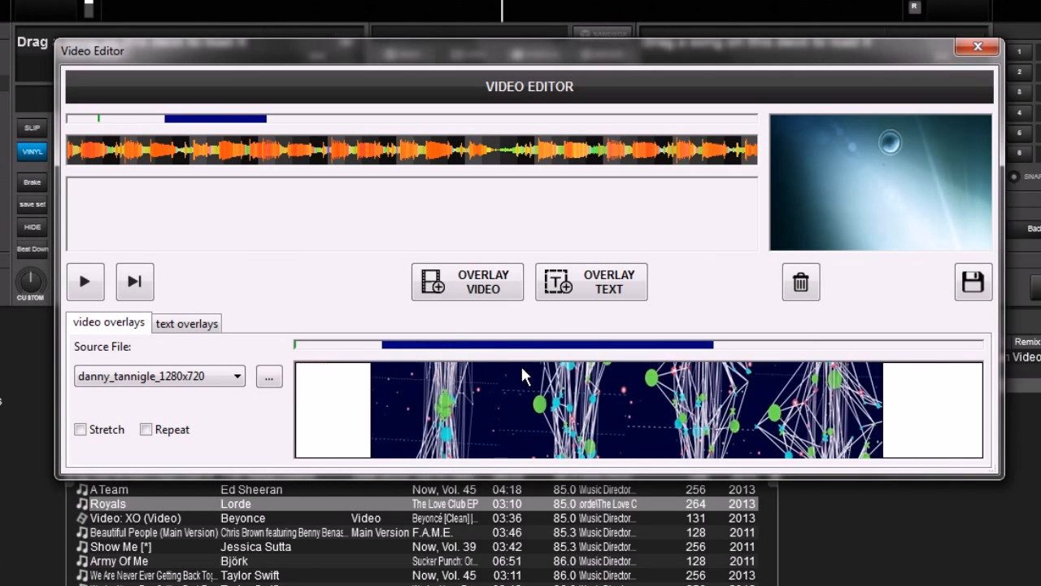
drag(527, 344, 572, 349)
scroll(573, 394, down, 3)
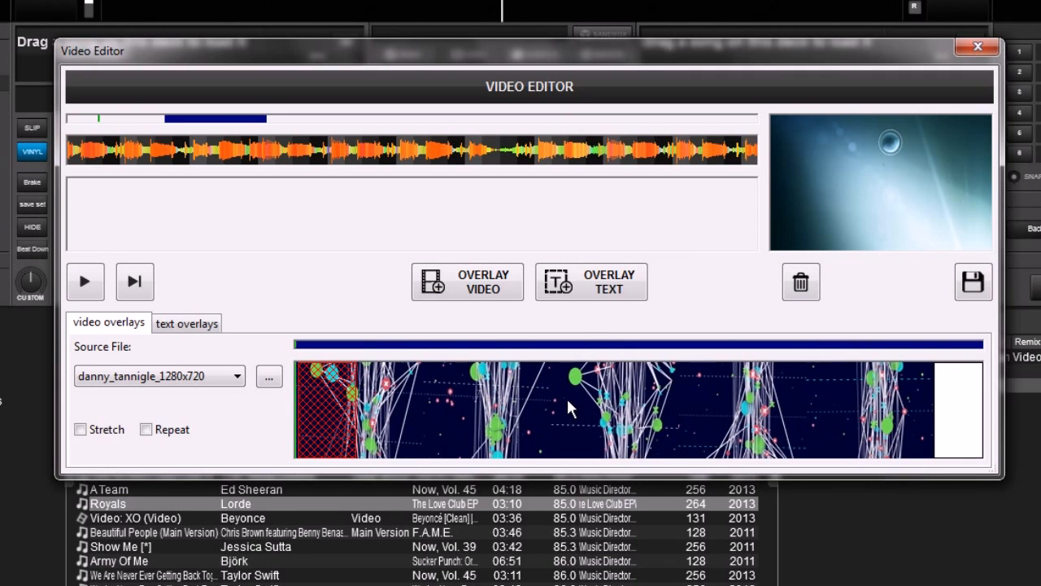
click(558, 409)
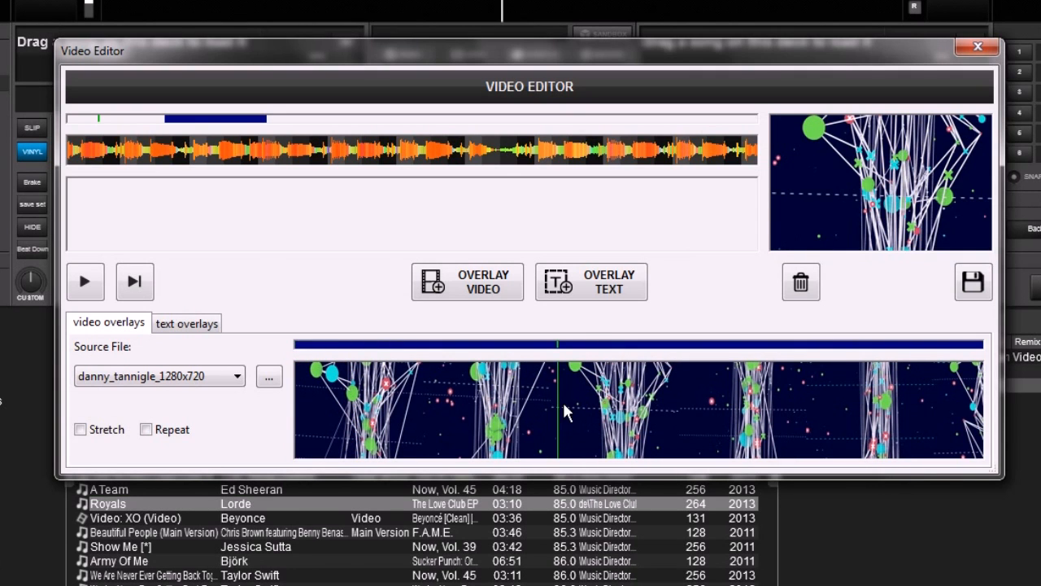
mouse_move(304, 394)
mouse_down()
mouse_move(329, 399)
mouse_move(296, 409)
mouse_move(1012, 416)
mouse_up()
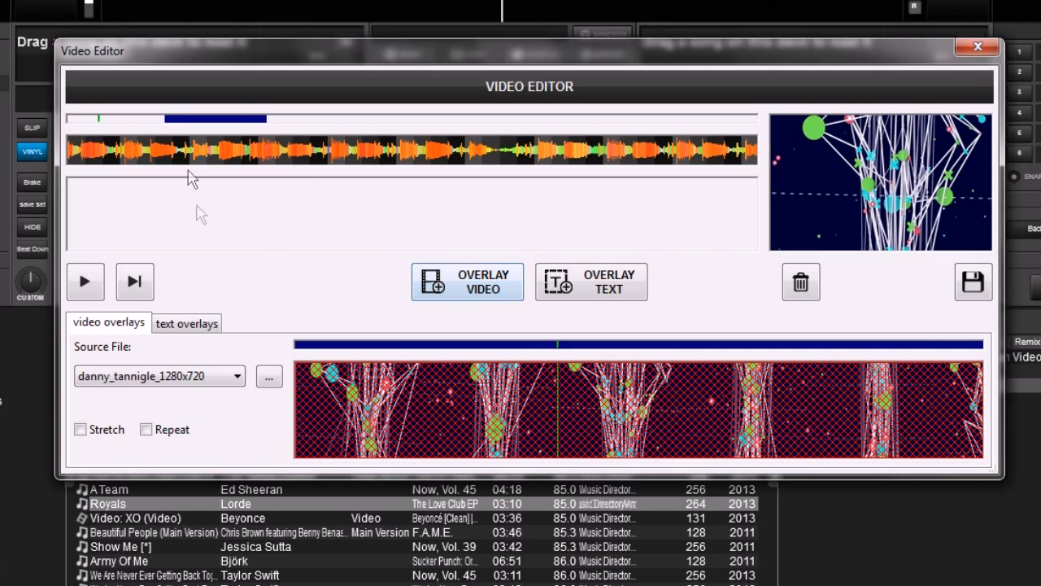
drag(185, 163, 340, 160)
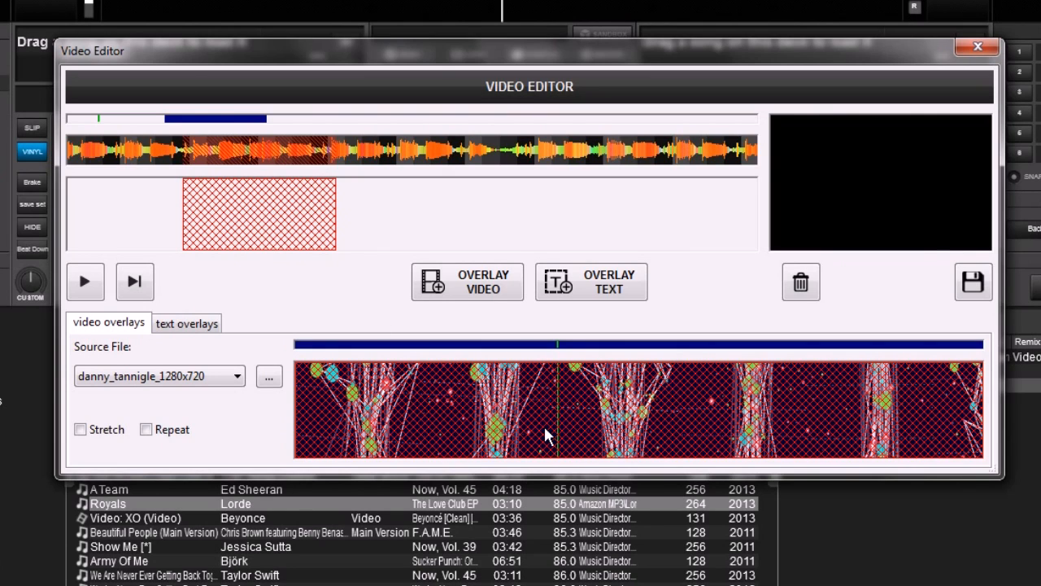
click(480, 293)
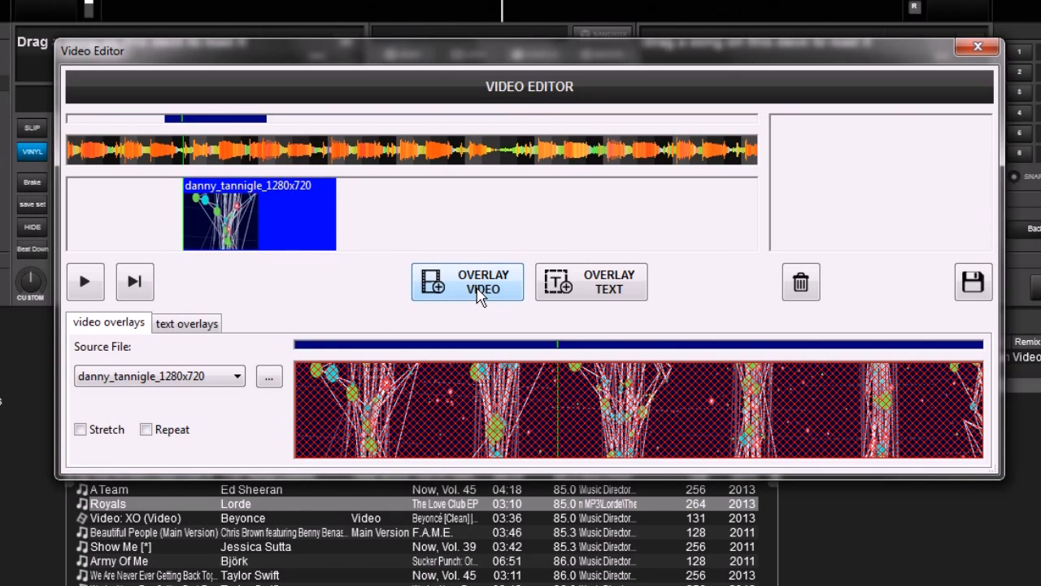
click(180, 188)
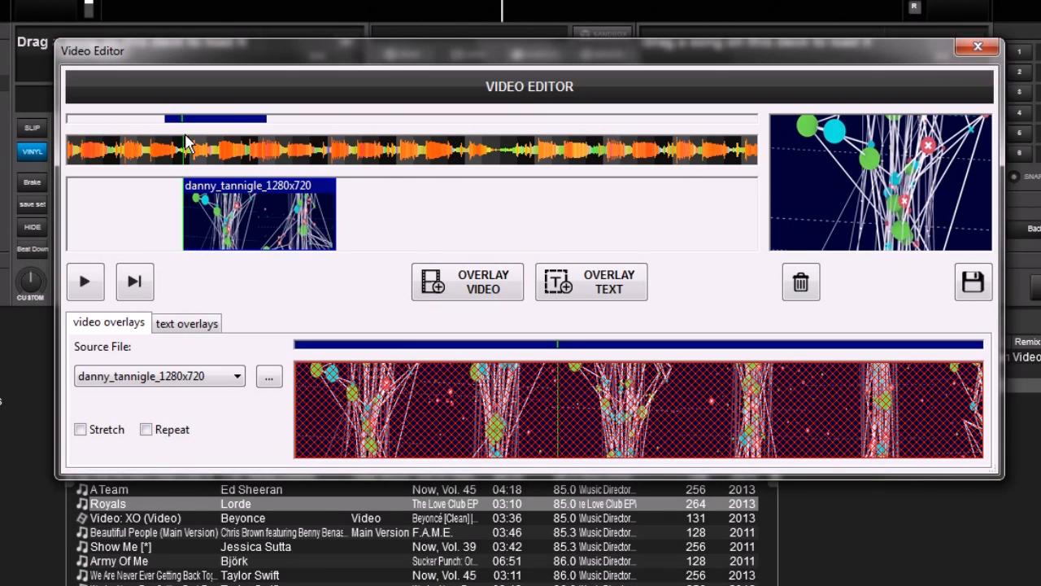
Step: Set the playback position just after the danny_tannigle overlay and add frankenstyle._1280x720 there as a video overlay
drag(184, 143, 346, 152)
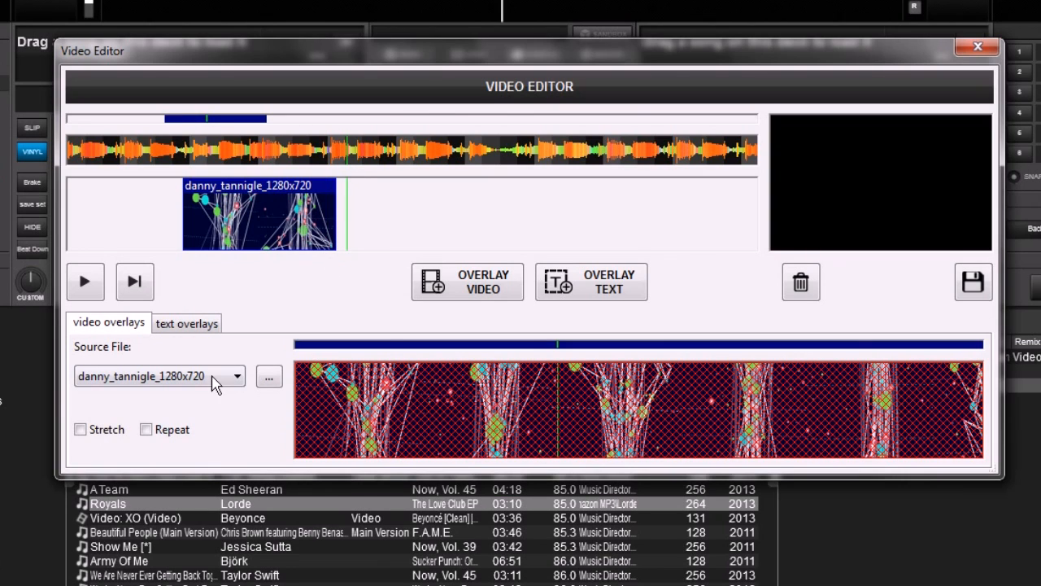
click(237, 376)
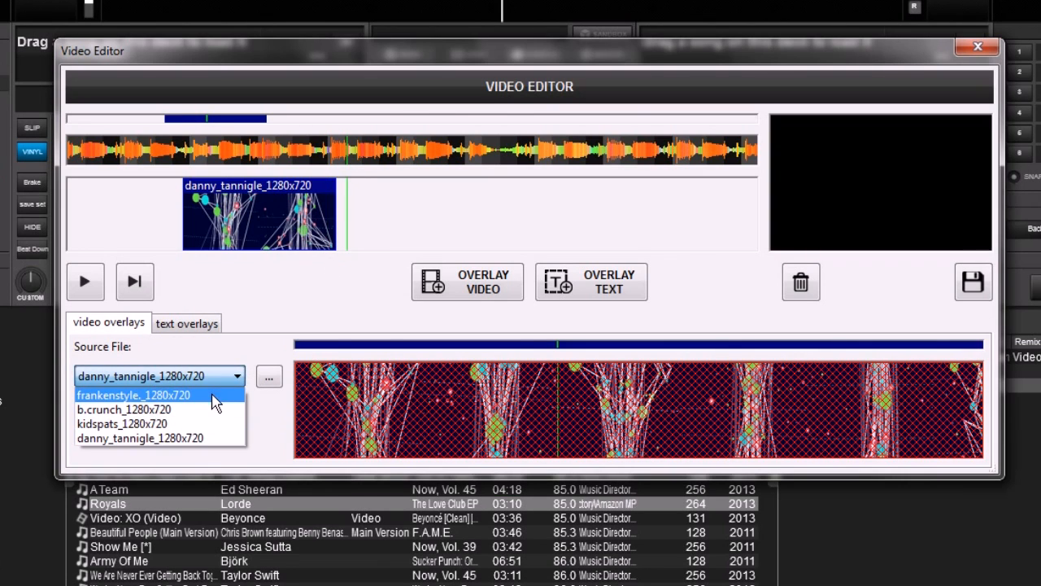
click(215, 395)
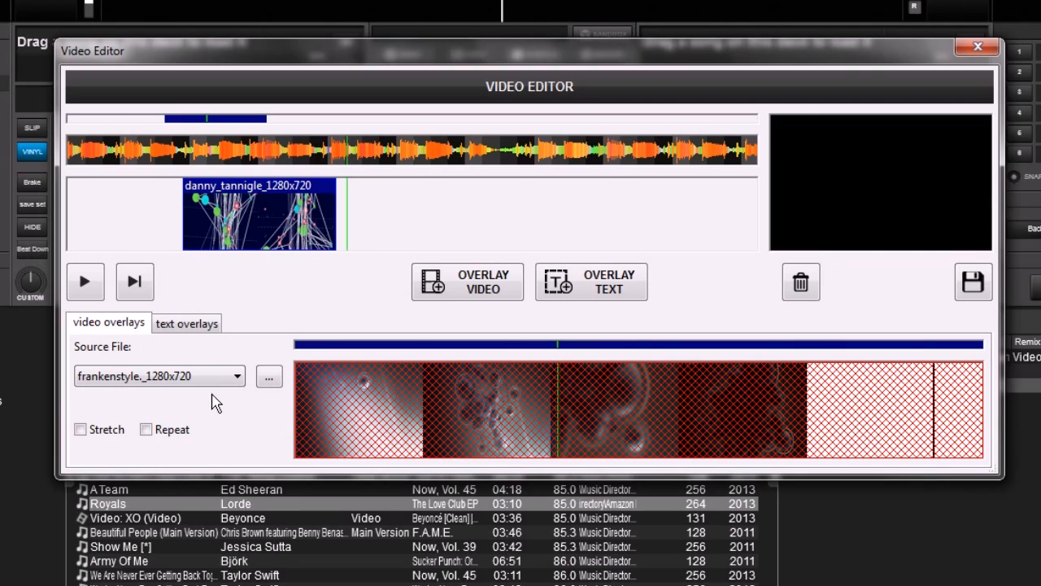
click(480, 289)
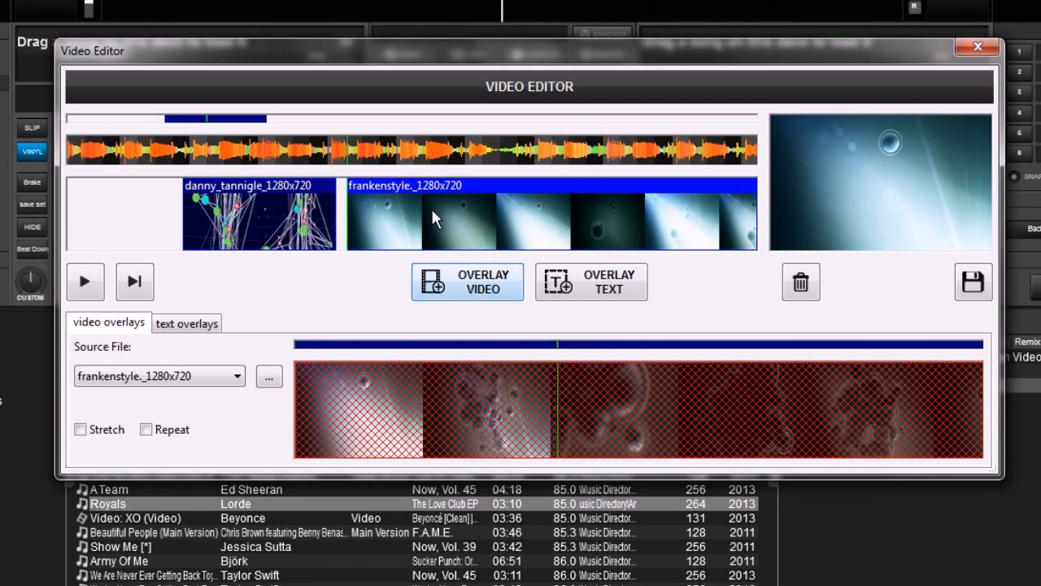
Step: Shorten the frankenstyle overlay by pulling its end from the end of the track back towards its start
scroll(528, 227, down, 2)
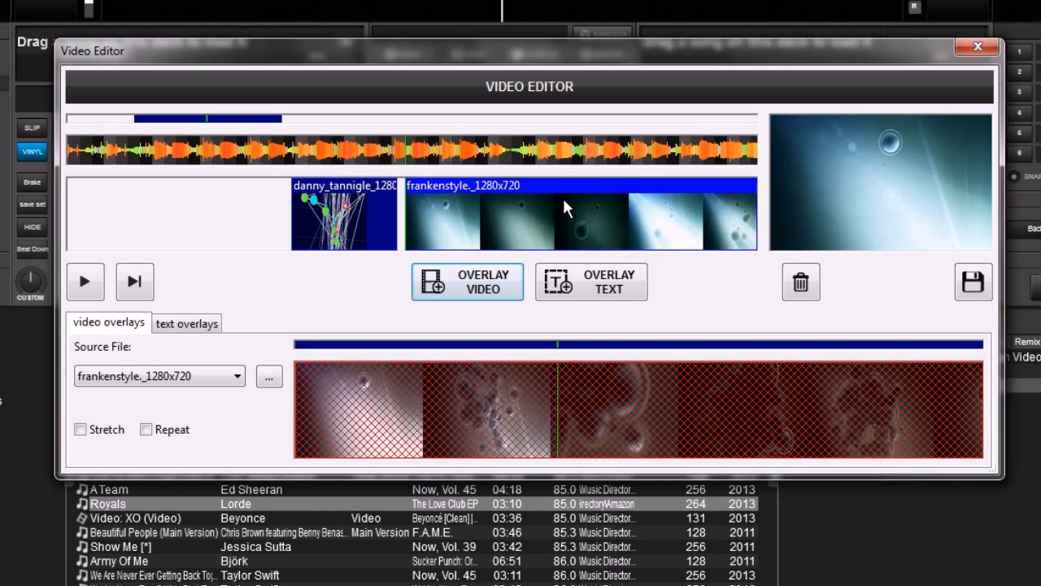
scroll(565, 207, down, 1)
scroll(626, 212, down, 1)
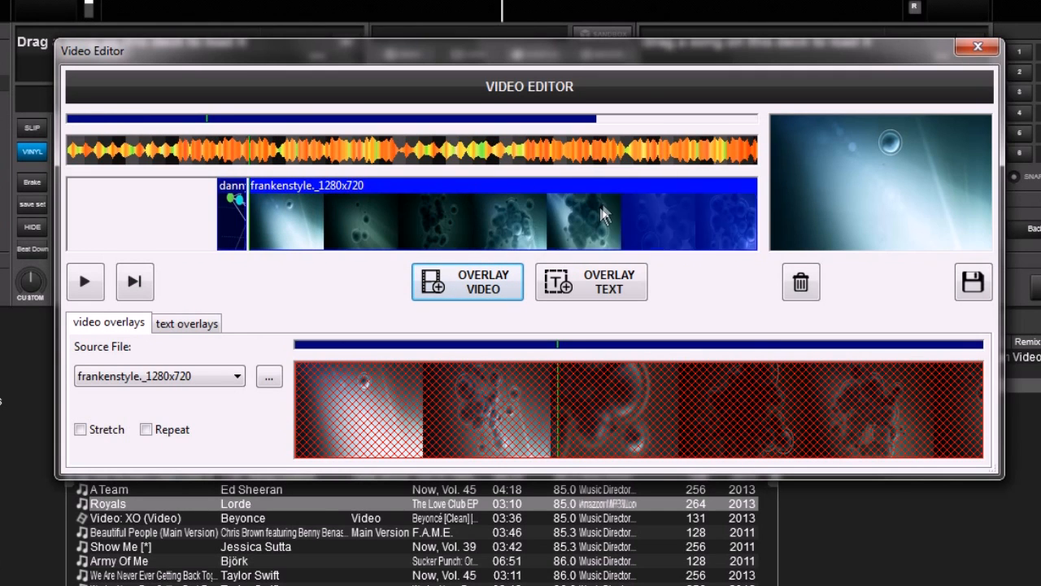
scroll(602, 210, down, 1)
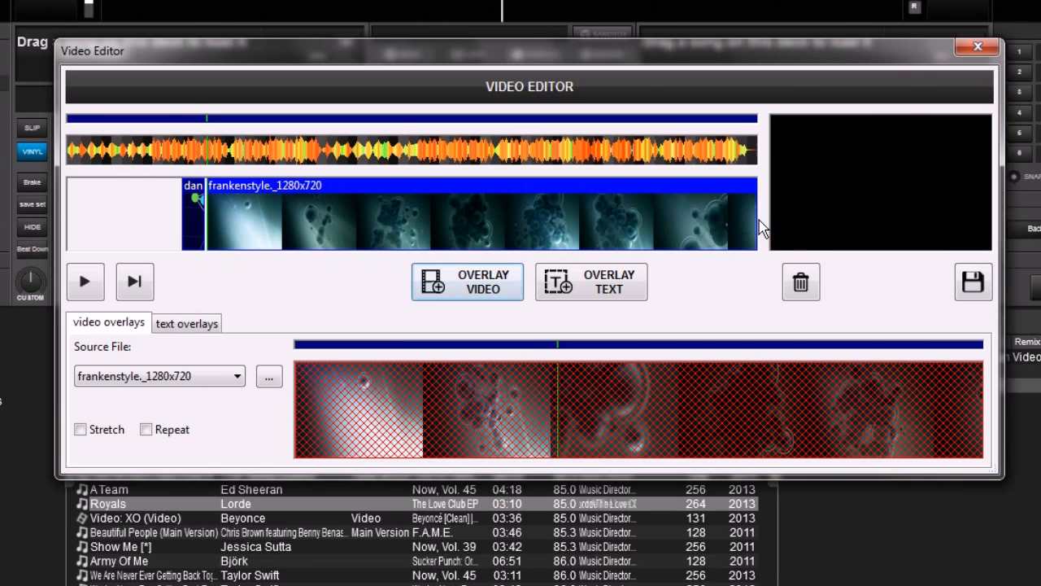
drag(756, 227, 289, 207)
Step: Move the frankenstyle overlay earlier so it starts exactly where the danny_tannigle overlay ends
scroll(161, 227, up, 4)
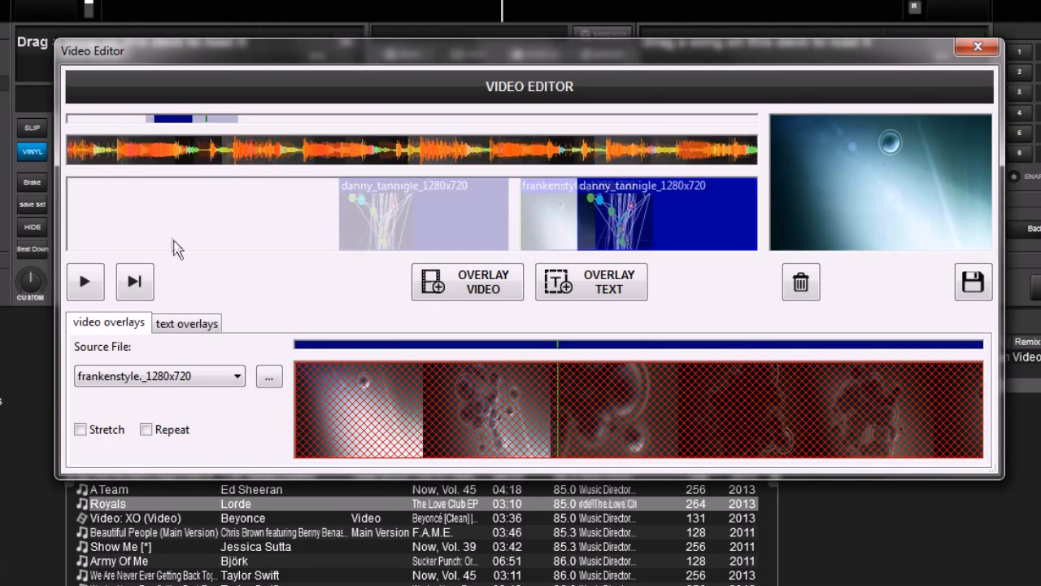
scroll(209, 237, down, 1)
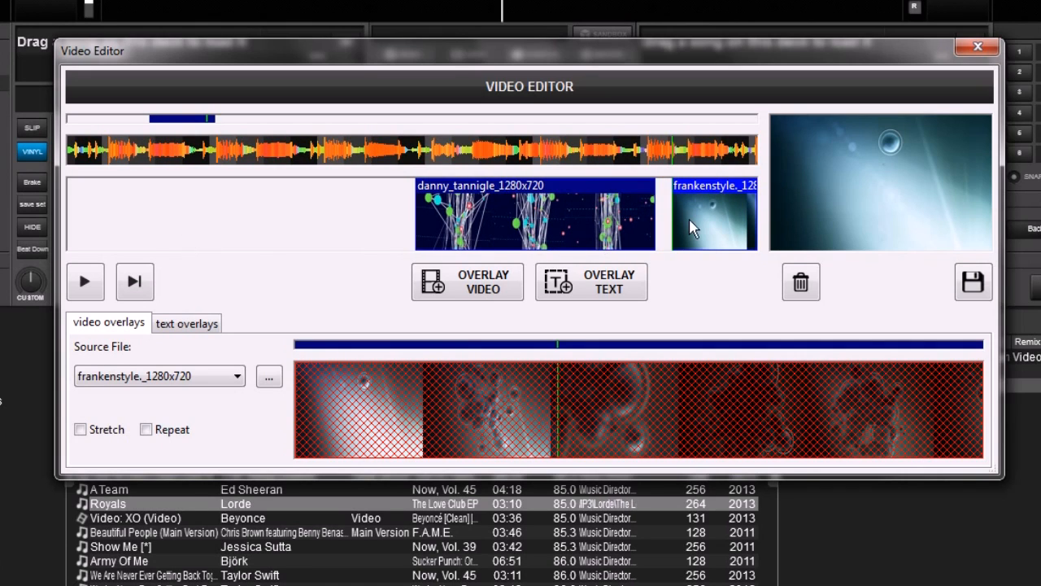
drag(716, 229, 698, 224)
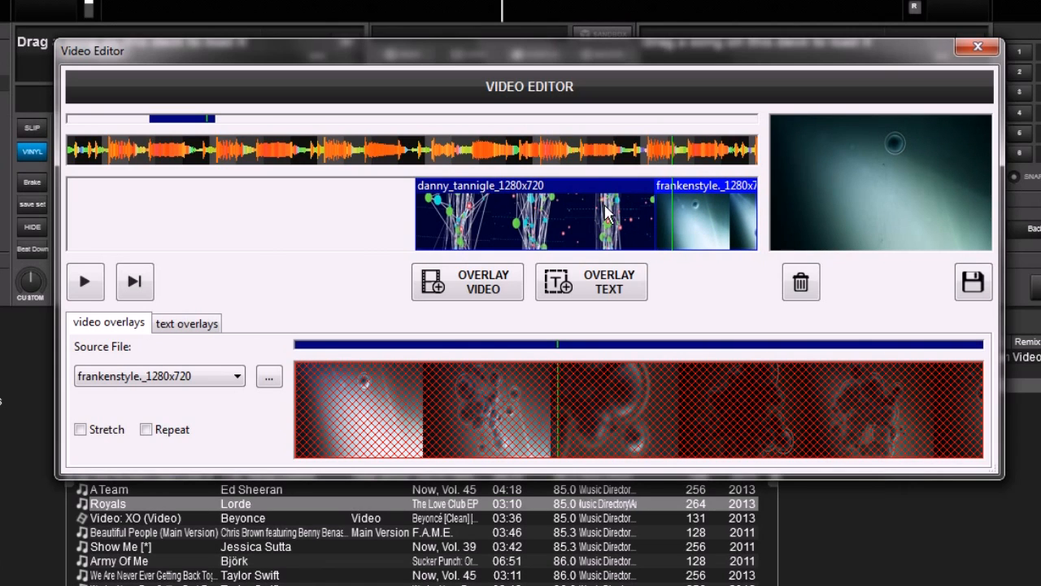
Step: Play the timeline from just before the danny_tannigle overlay through the transition into frankenstyle, and stop playback
drag(402, 211, 408, 197)
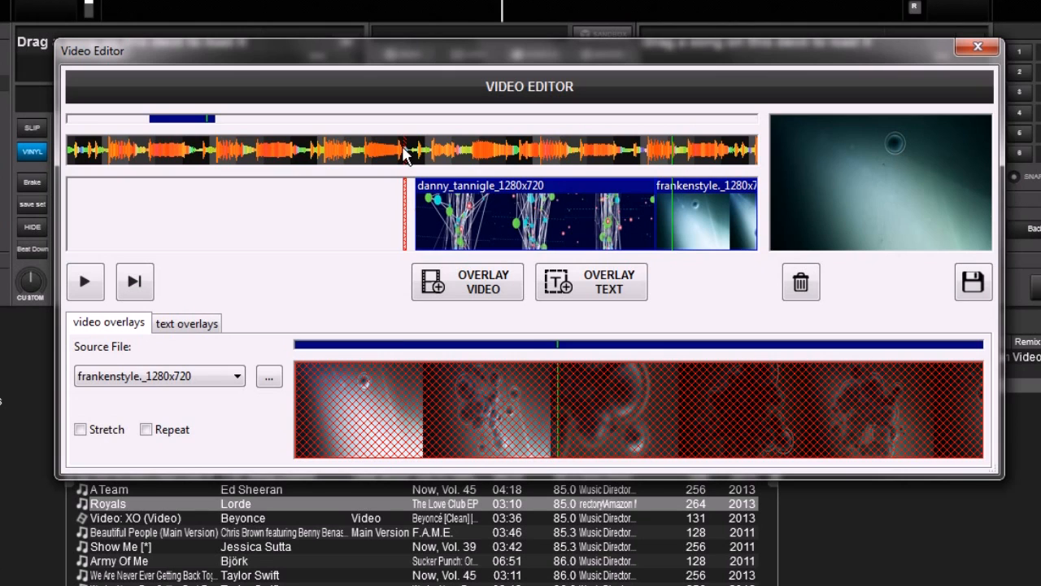
key(space)
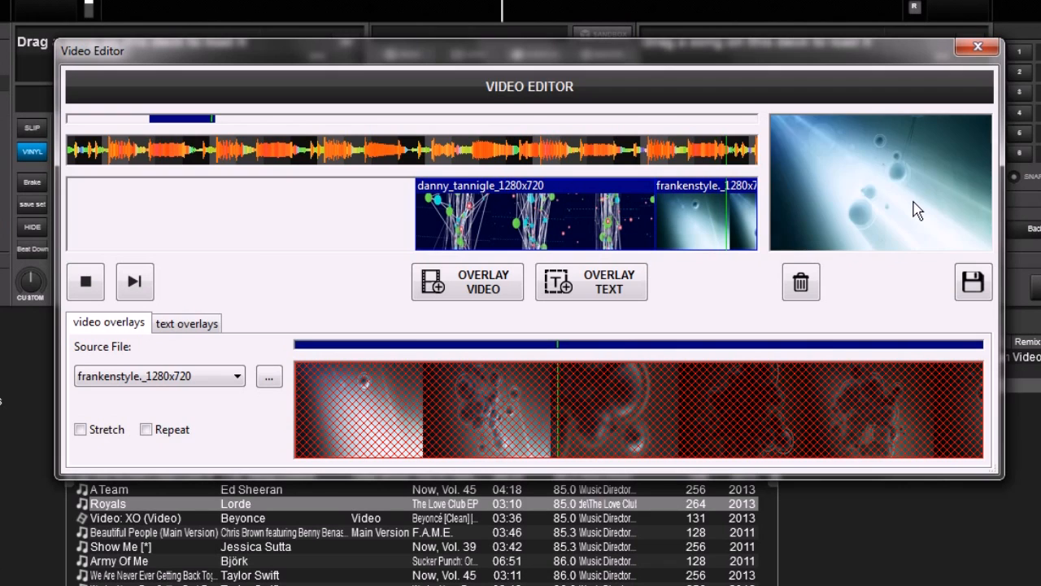
click(86, 282)
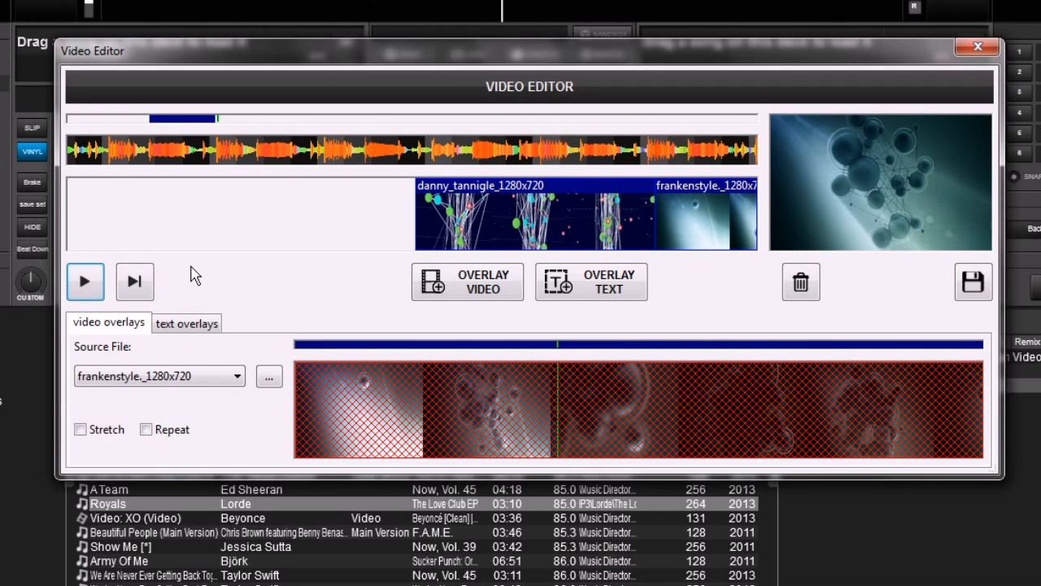
scroll(433, 210, down, 3)
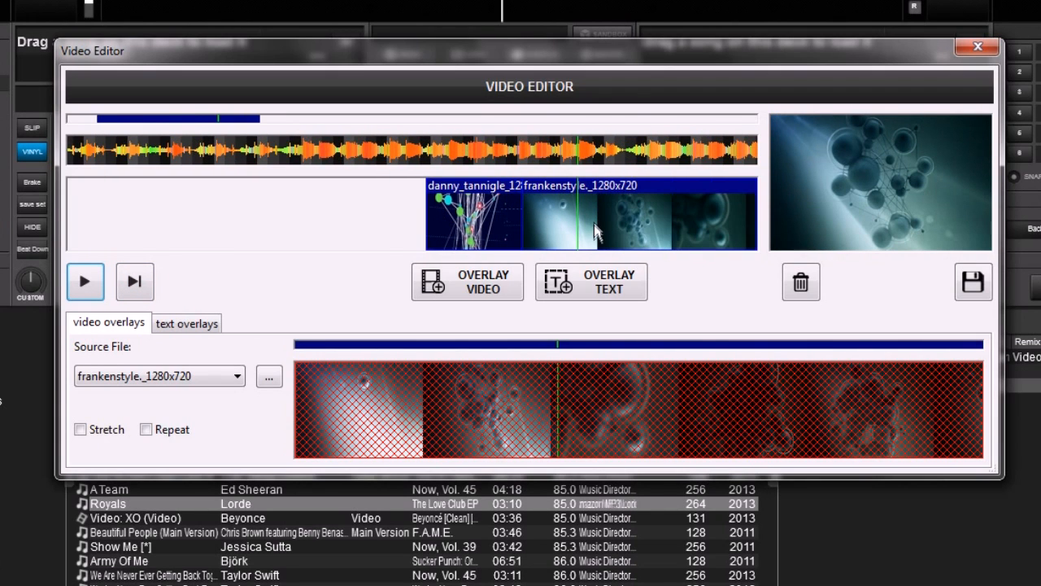
drag(475, 217, 366, 215)
drag(573, 221, 468, 230)
click(383, 211)
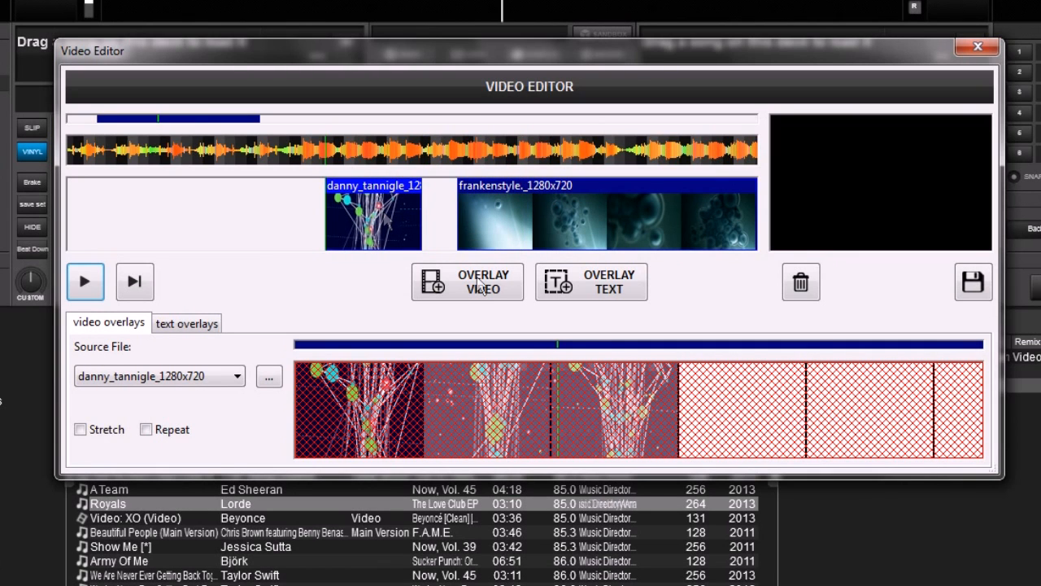
Step: Move the danny_tannigle overlay further towards the start of the track, widening the gap before frankenstyle
click(237, 376)
click(271, 415)
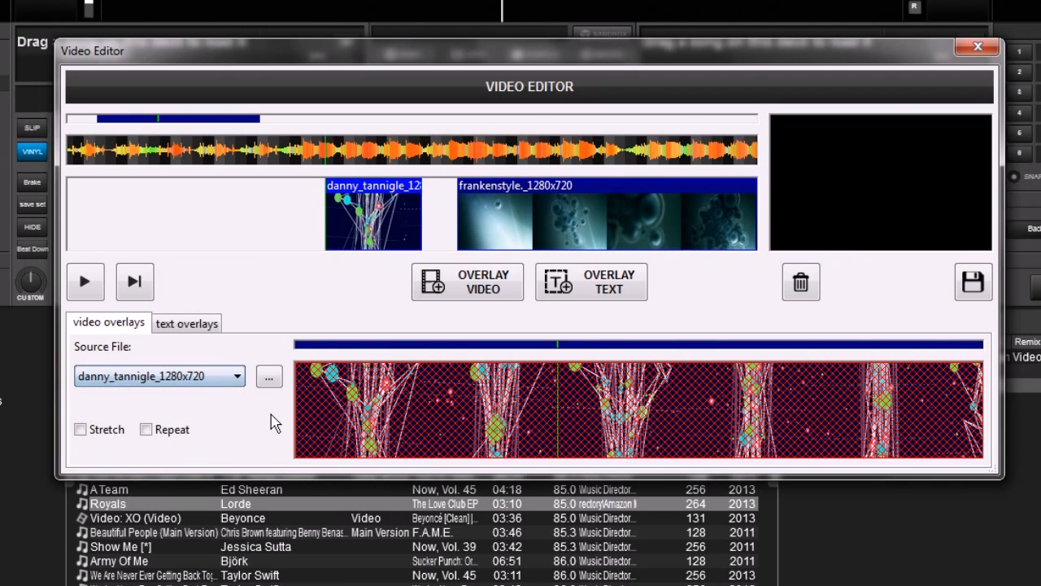
drag(368, 232, 329, 232)
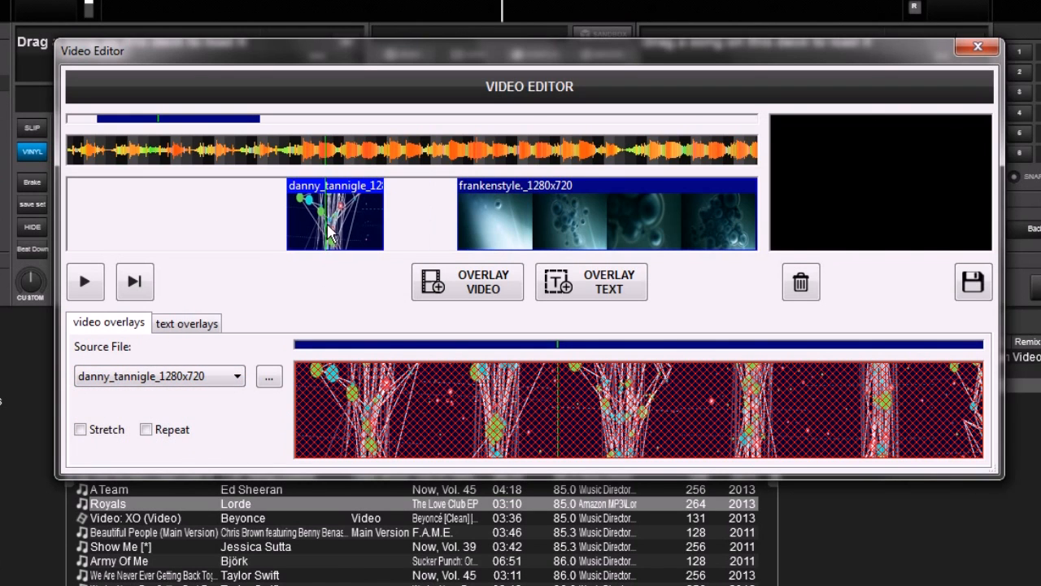
Step: Move the frankenstyle overlay slightly earlier and reposition danny_tannigle so it ends right where frankenstyle begins
drag(618, 215, 580, 209)
drag(341, 203, 241, 204)
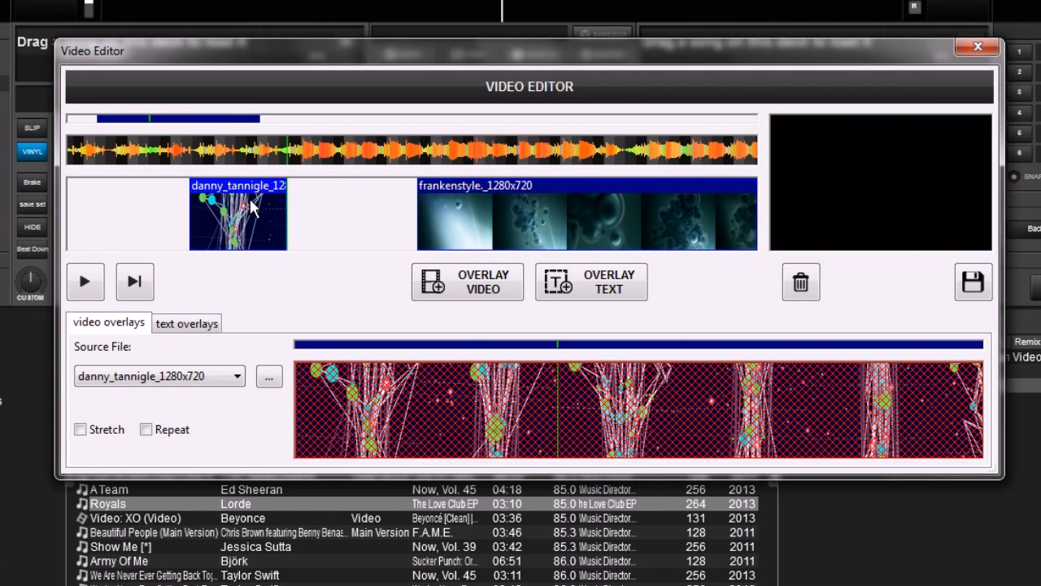
drag(245, 220, 358, 222)
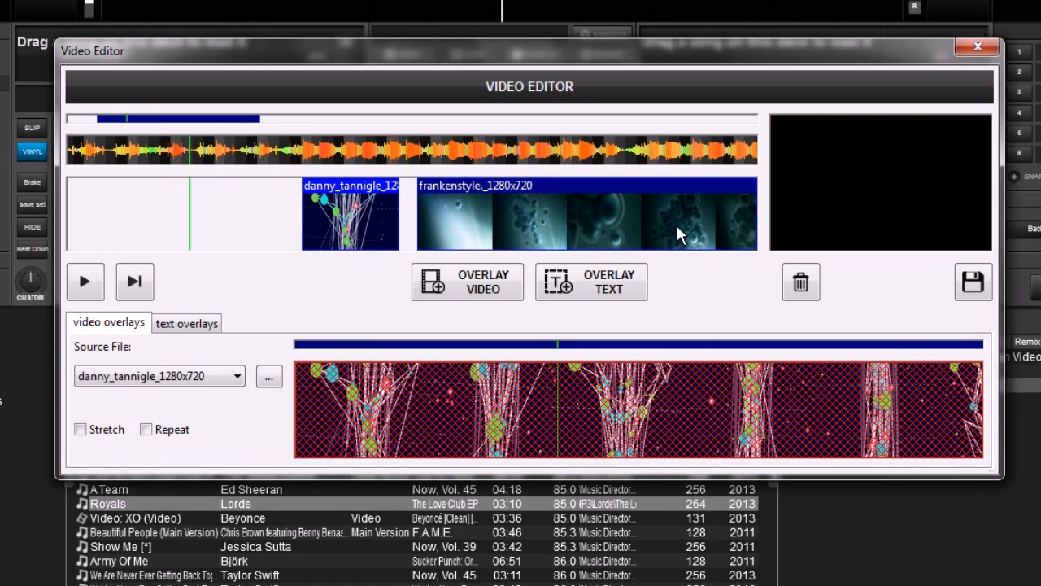
drag(351, 211, 427, 215)
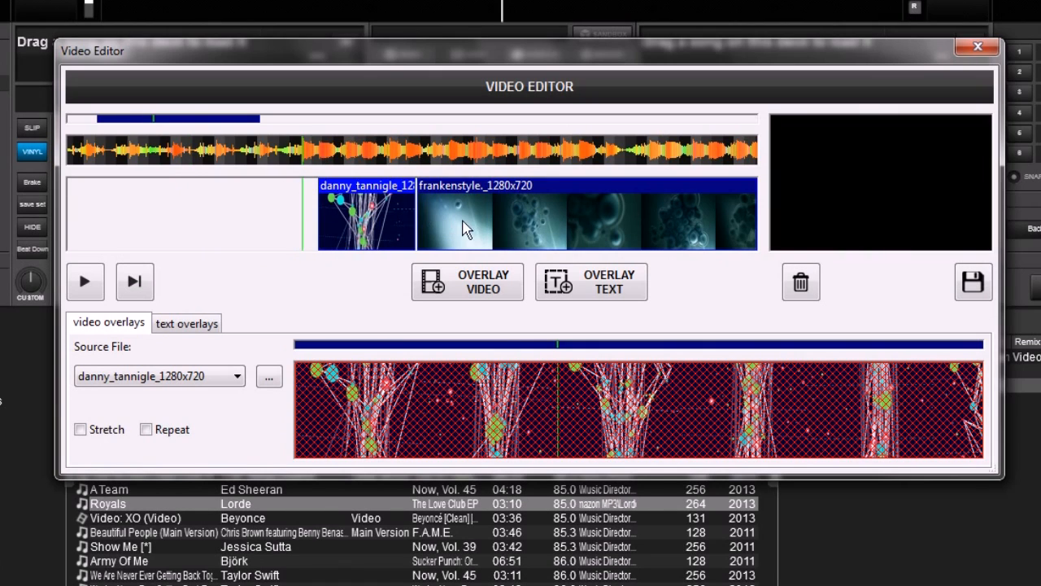
click(380, 210)
click(801, 281)
drag(541, 226, 305, 216)
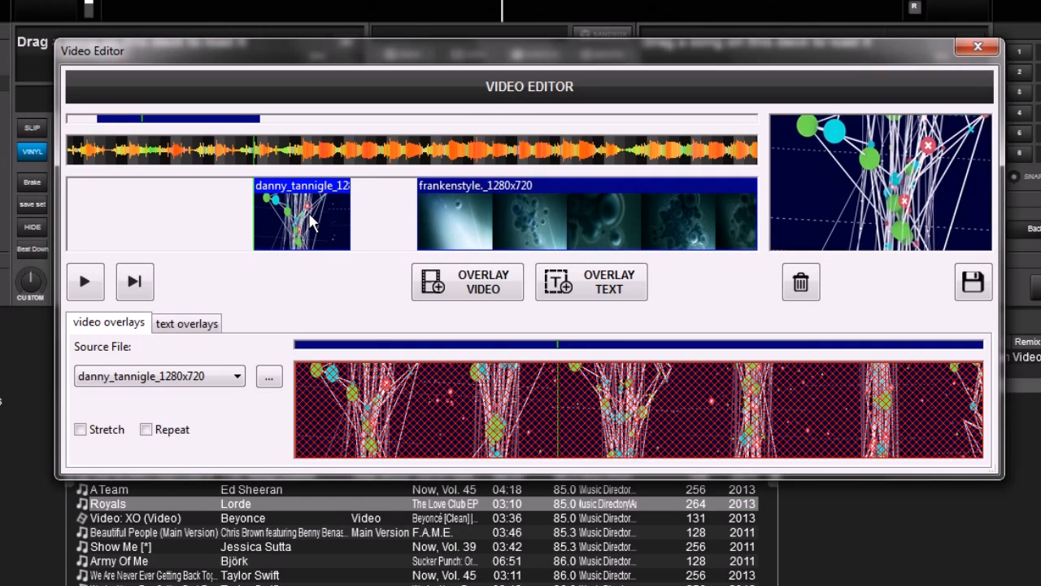
click(801, 282)
Step: Move the frankenstyle overlay to the very start of the track and select it with the playhead at its beginning
click(611, 212)
drag(611, 212, 135, 209)
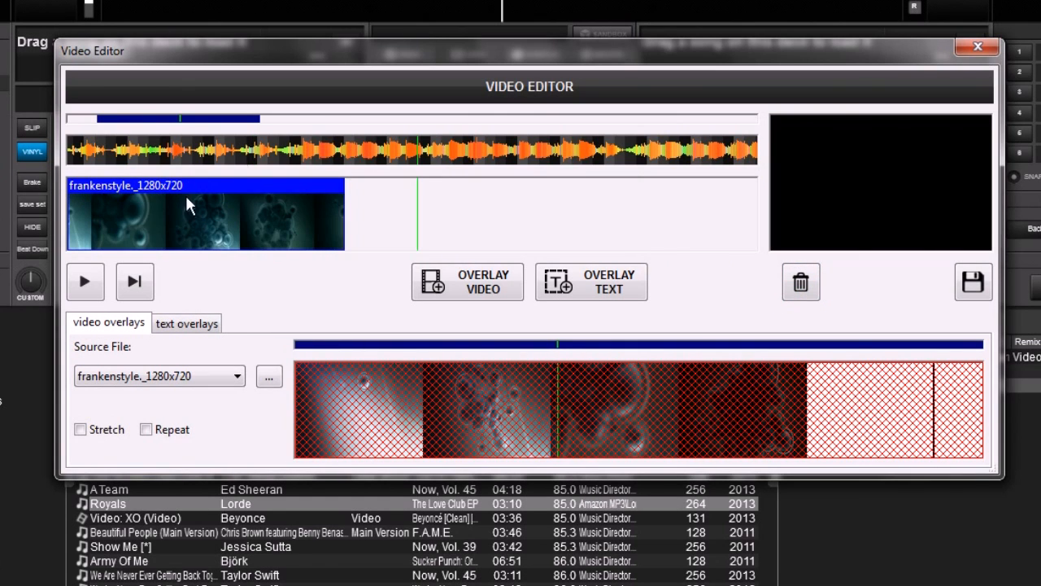
scroll(242, 152, down, 5)
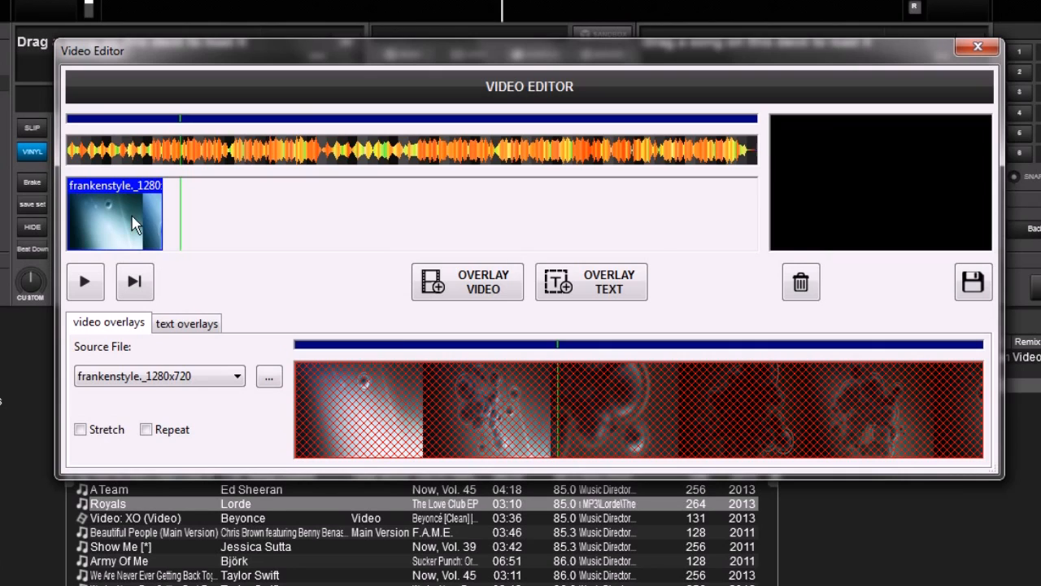
click(89, 212)
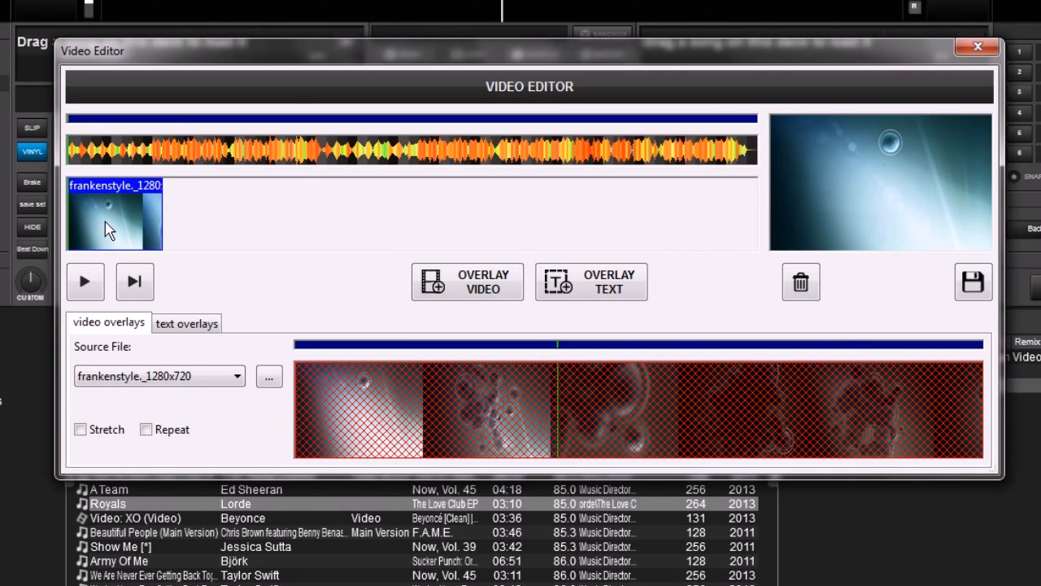
Step: Mark a short range within the frankenstyle overlay and overlay the b.crunch_1280x720 clip on that range
click(121, 150)
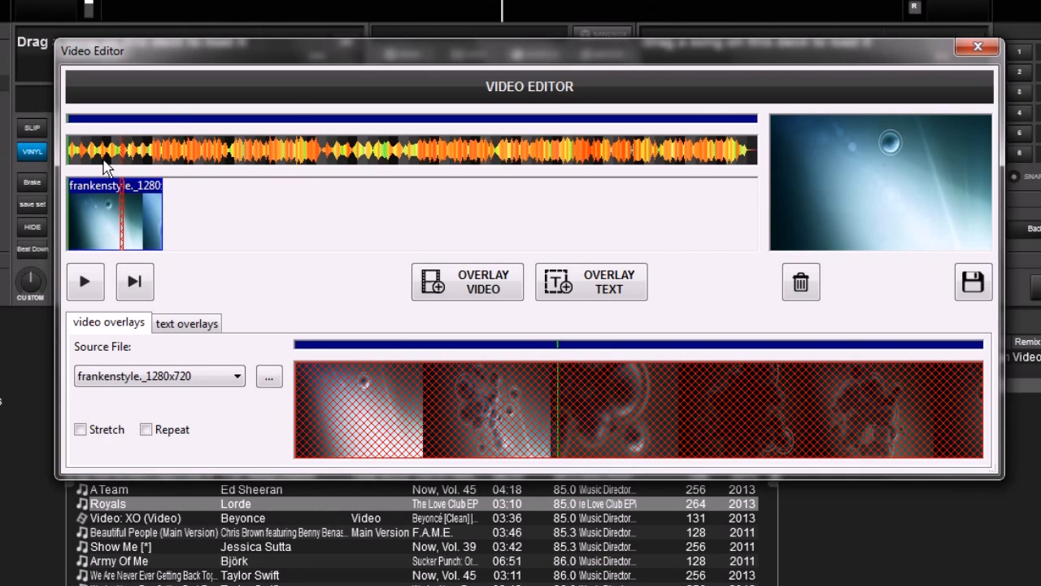
scroll(129, 192, up, 4)
scroll(139, 214, down, 1)
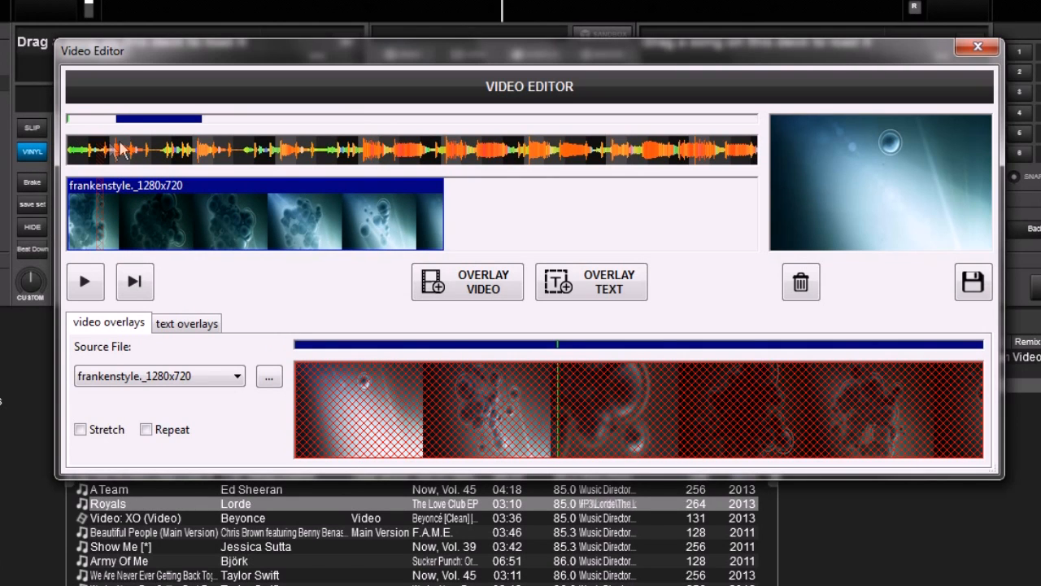
drag(101, 151, 195, 154)
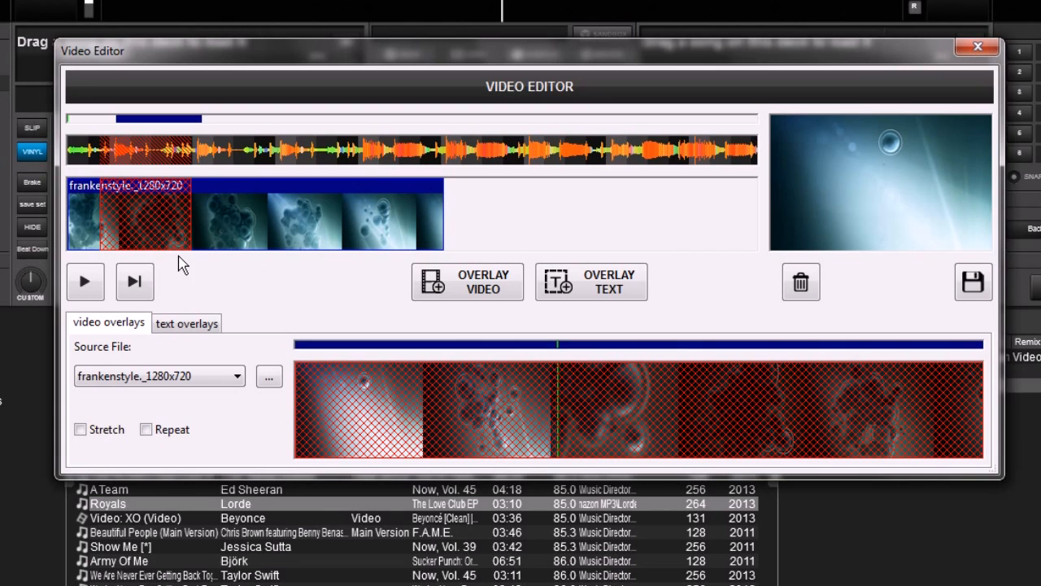
click(240, 375)
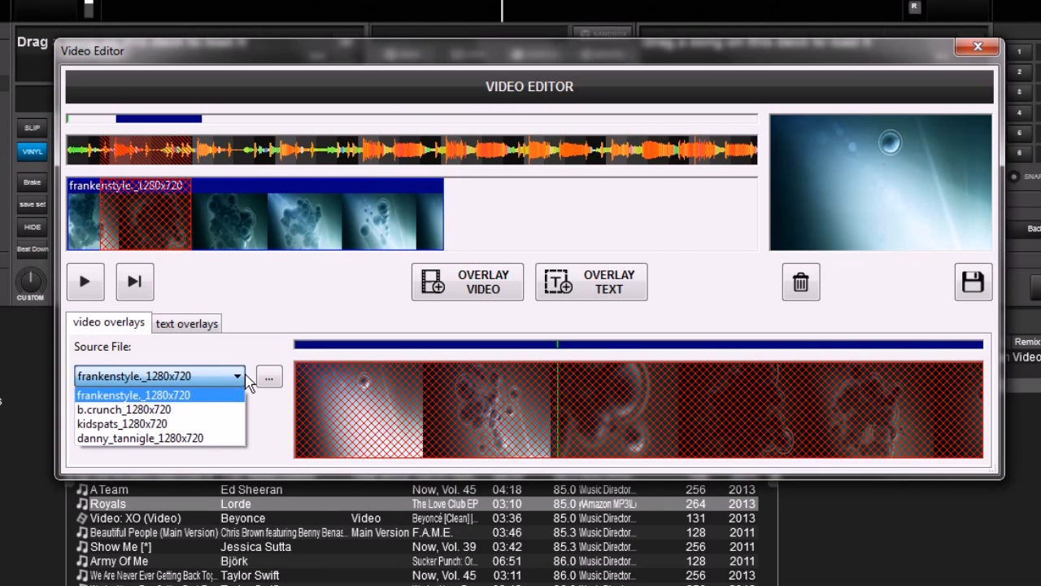
click(179, 412)
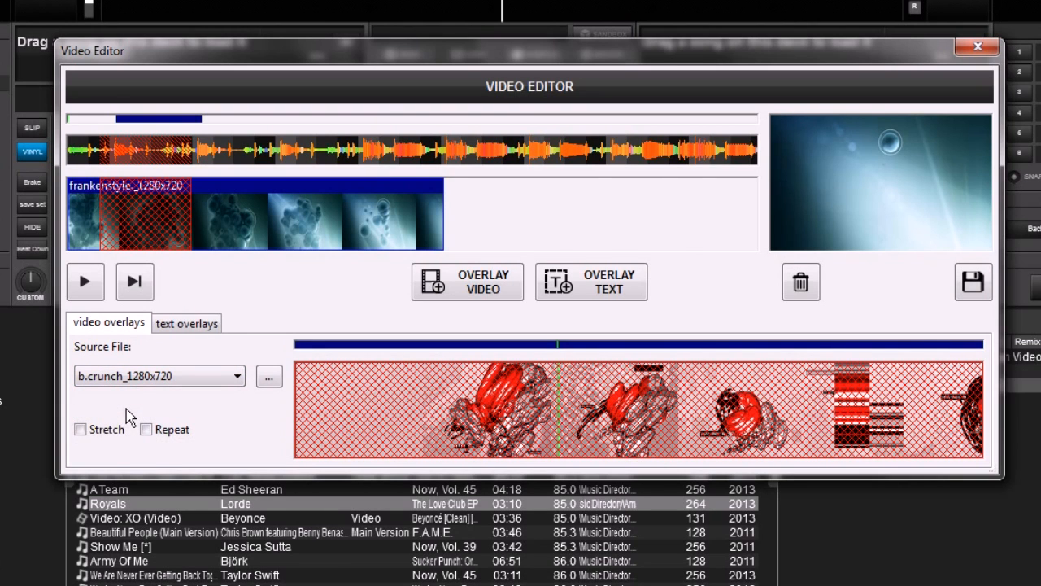
click(457, 287)
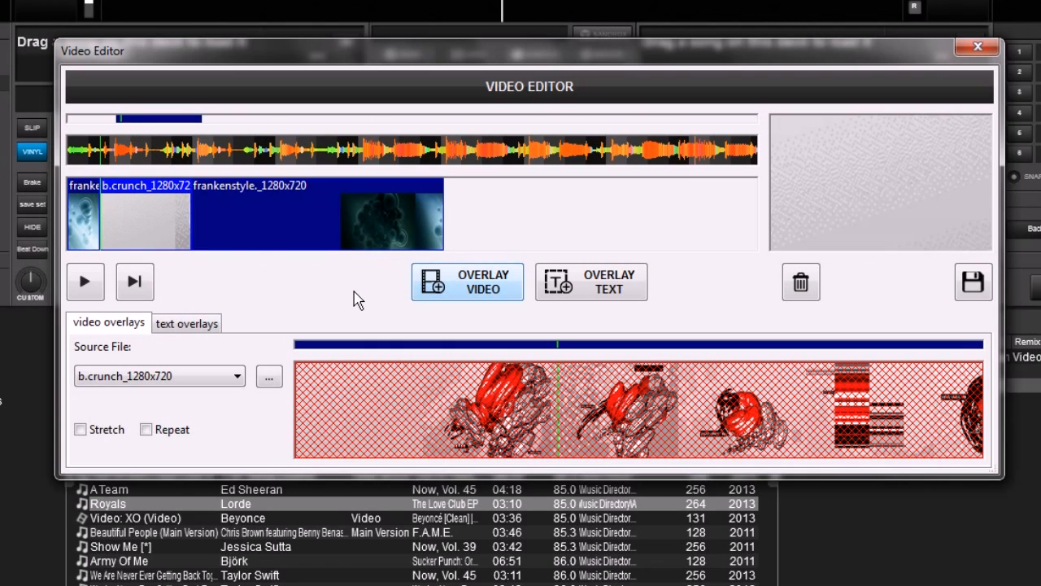
Step: Play the timeline from the first frankenstyle part through b.crunch into the second frankenstyle part, and stop playback
click(88, 219)
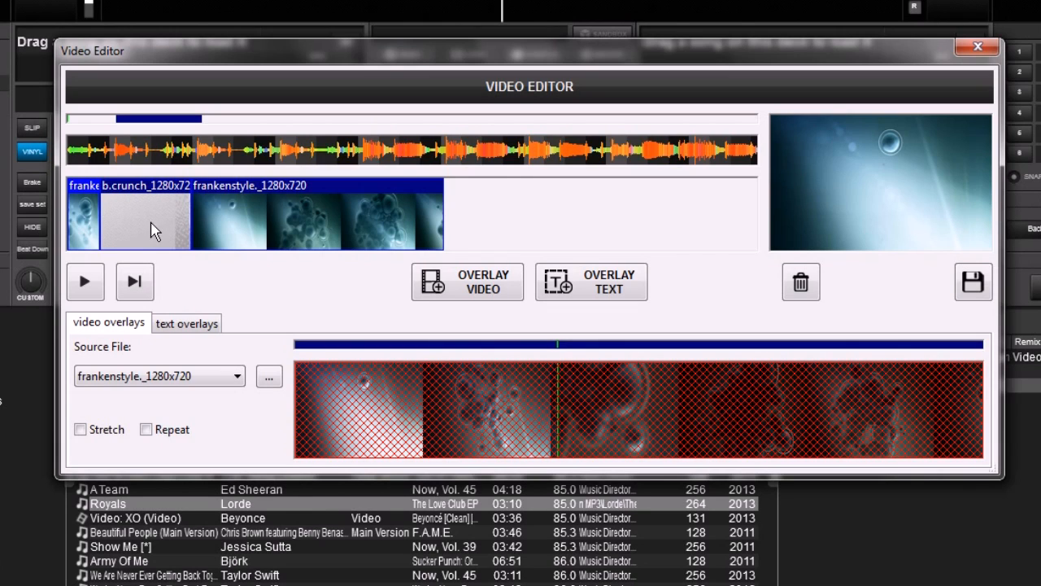
key(space)
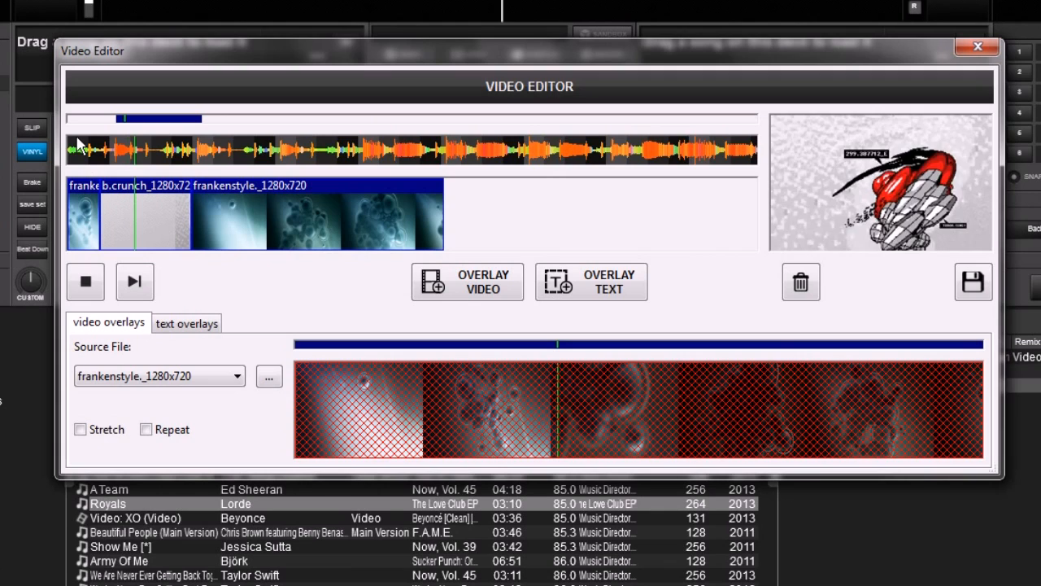
click(79, 271)
click(70, 154)
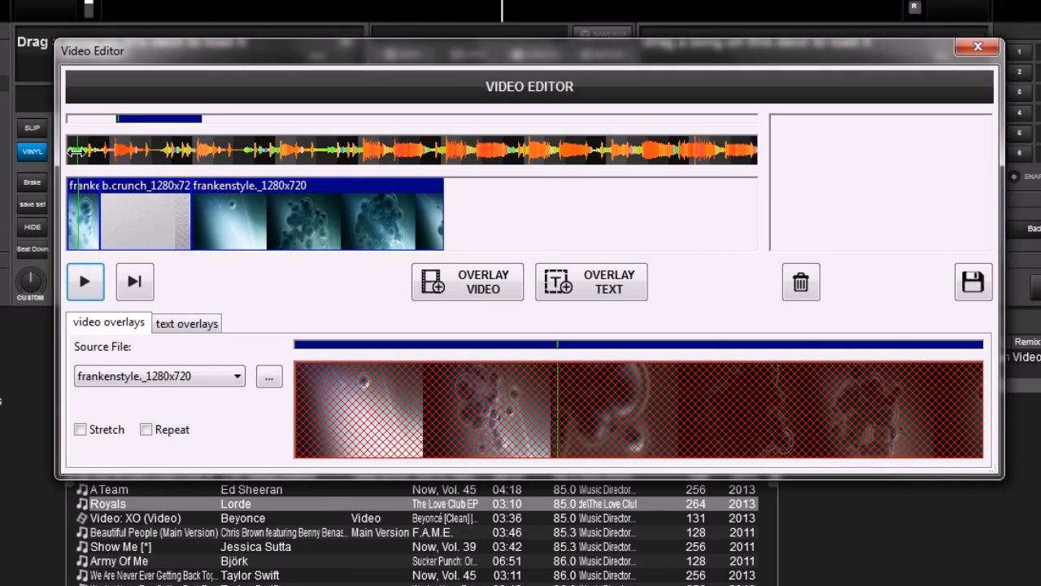
click(85, 282)
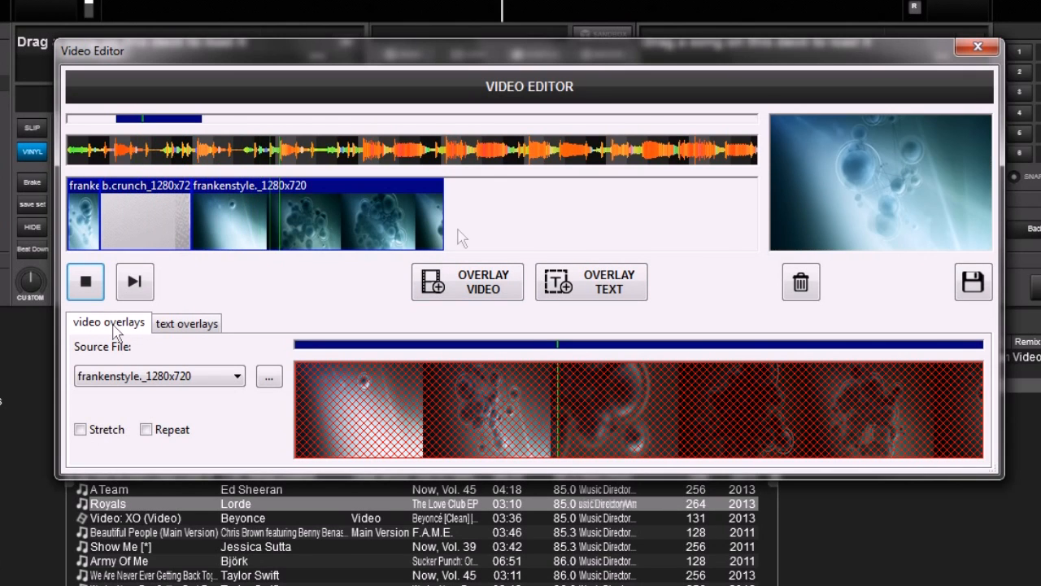
click(85, 280)
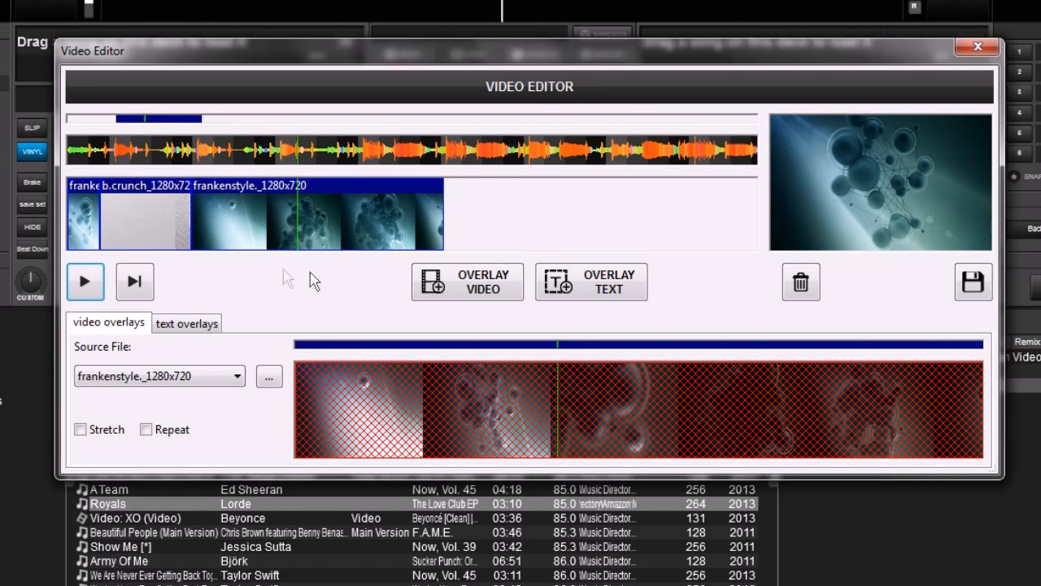
Step: Save the track edit of Royals as 02 - Royals.vdjedit with the remix set to LINKED VIDEO
click(973, 283)
click(478, 304)
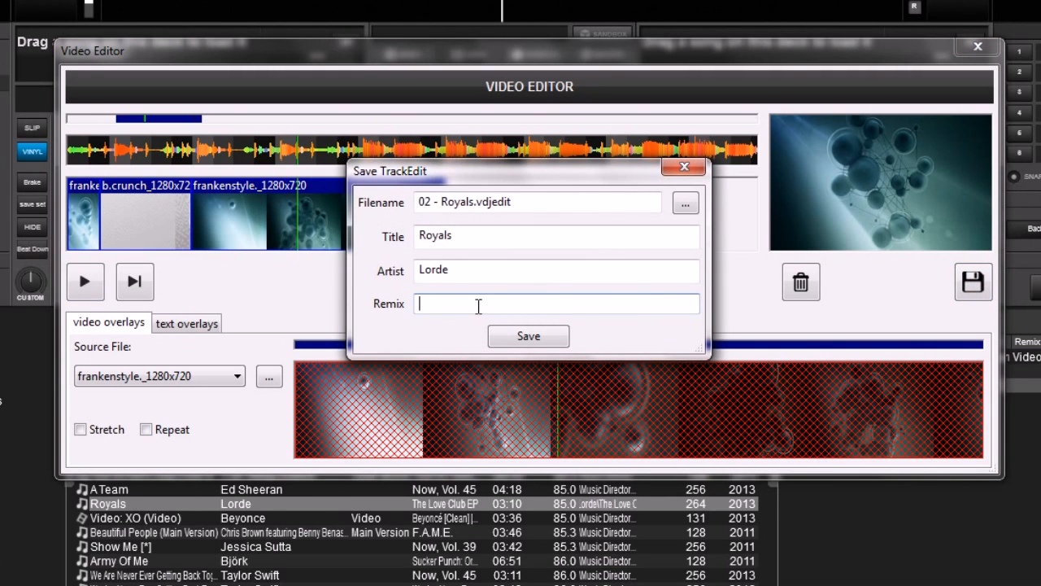
text(LINKED VIDEO)
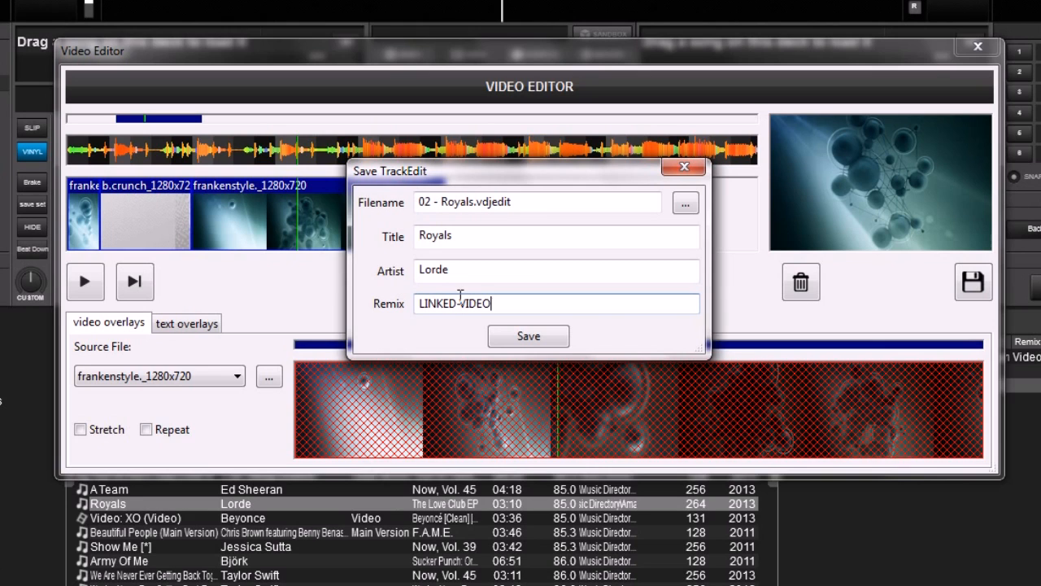
click(528, 336)
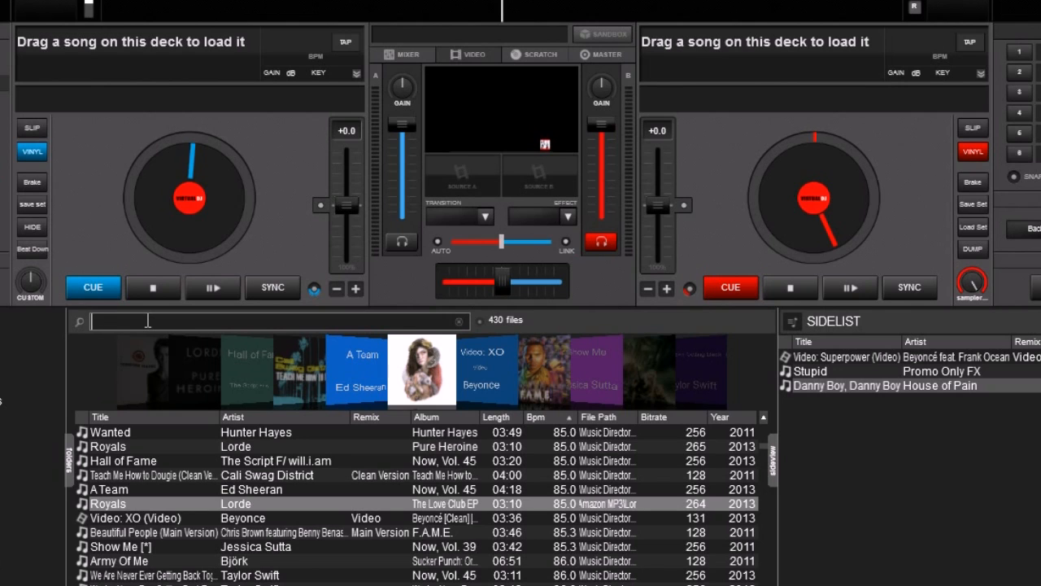
Step: Search the library for "royals" and load the LINKED VIDEO version onto the right deck
text(roya)
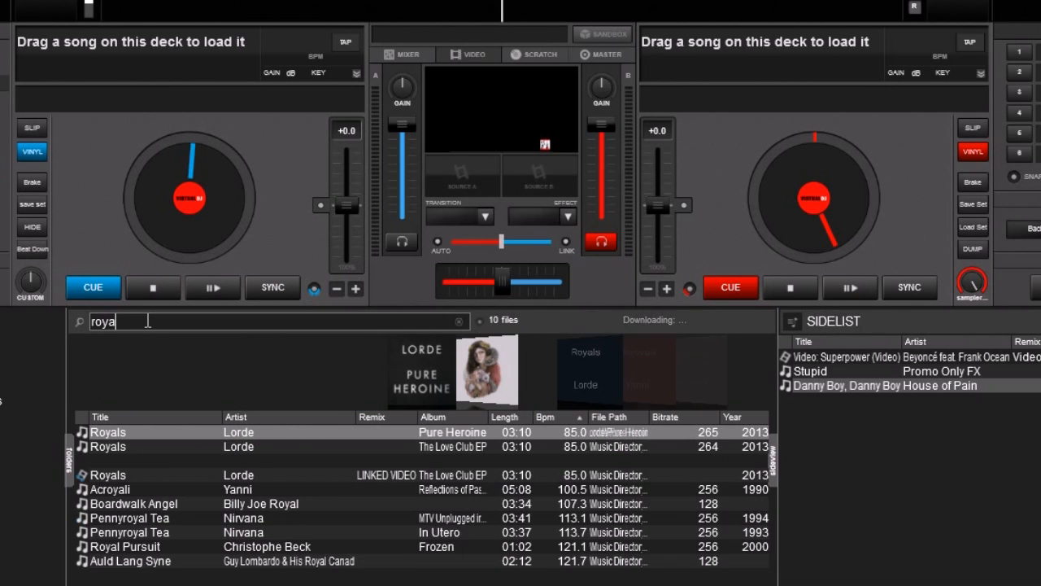
text(ls)
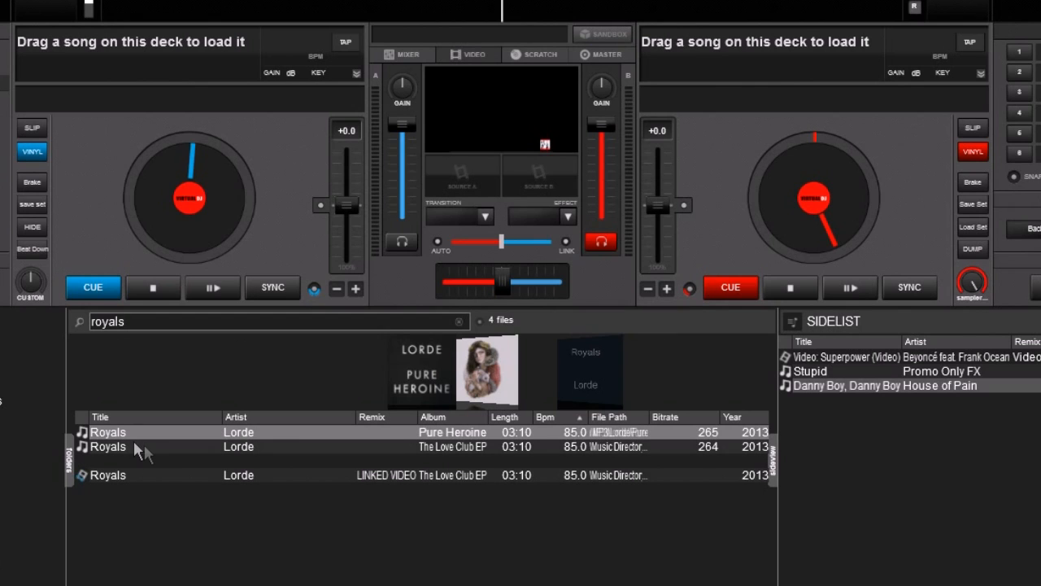
click(94, 476)
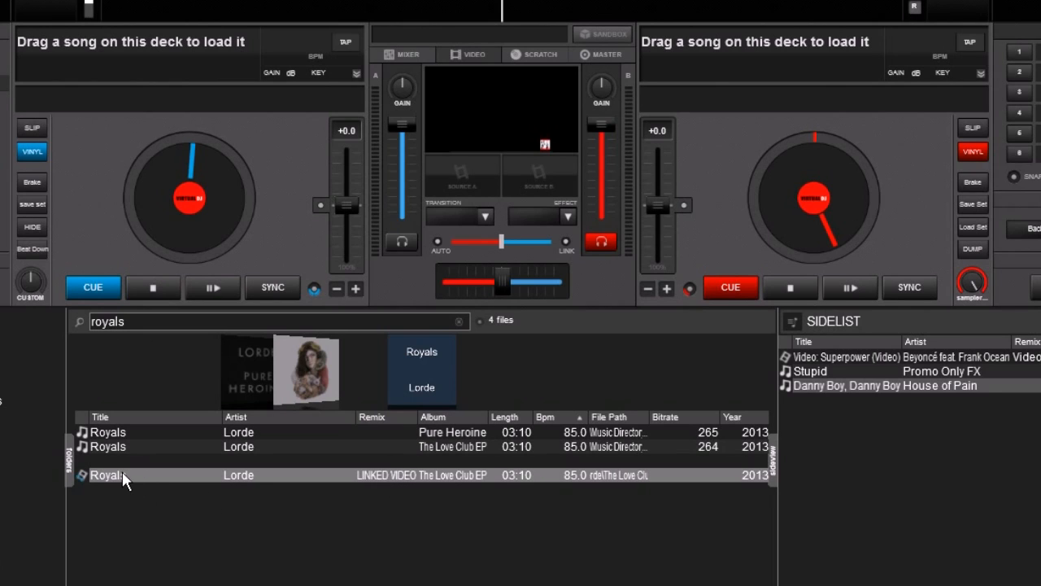
mouse_move(117, 481)
mouse_down()
mouse_move(493, 367)
mouse_move(739, 251)
mouse_move(825, 198)
mouse_move(177, 498)
mouse_move(122, 495)
mouse_move(125, 480)
mouse_up()
drag(105, 475, 800, 204)
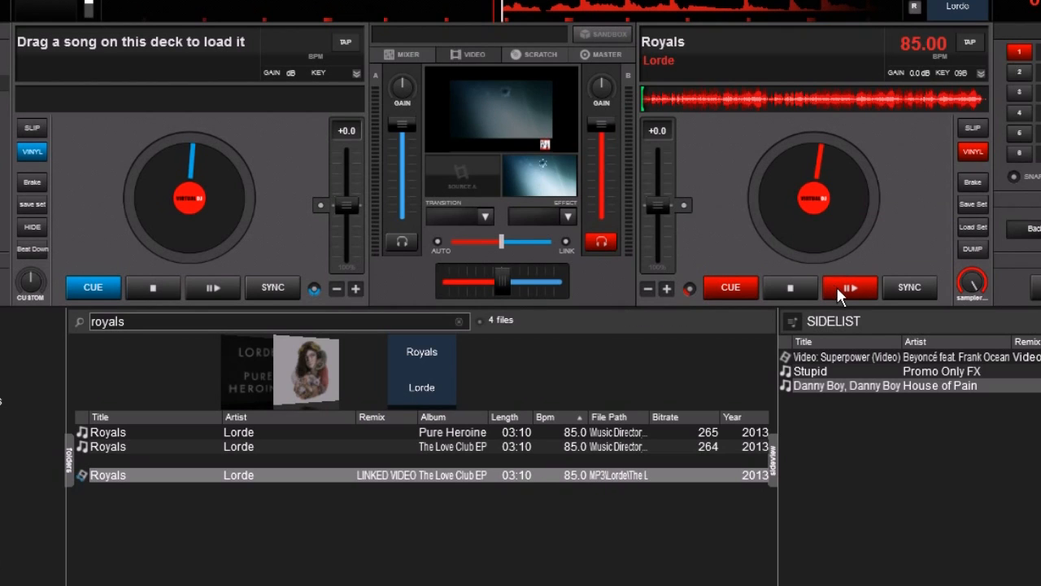
Step: Play Royals on the right deck in the separate video output window, close that window, and return the track to its cue point
click(467, 120)
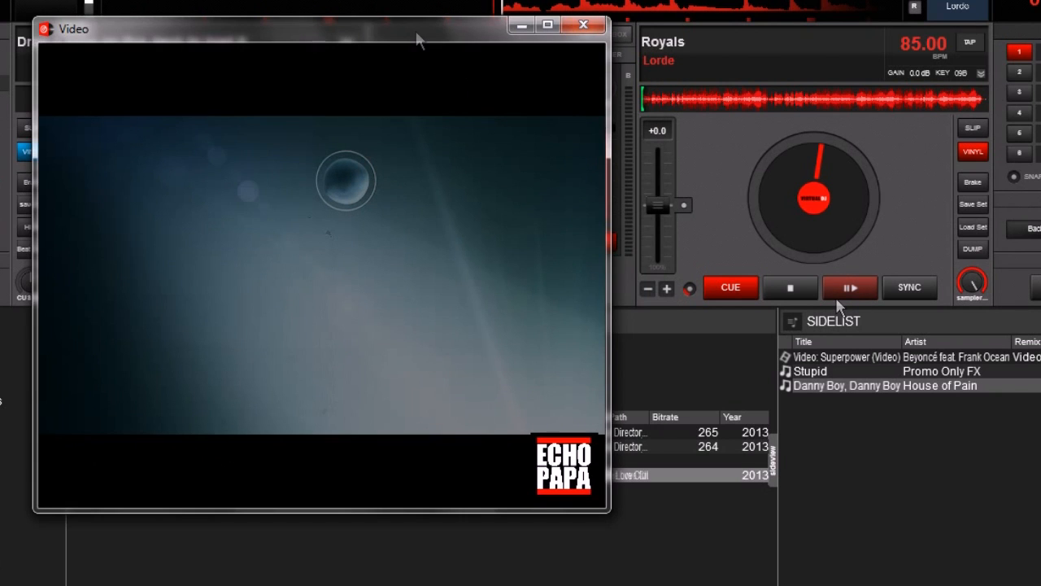
click(851, 287)
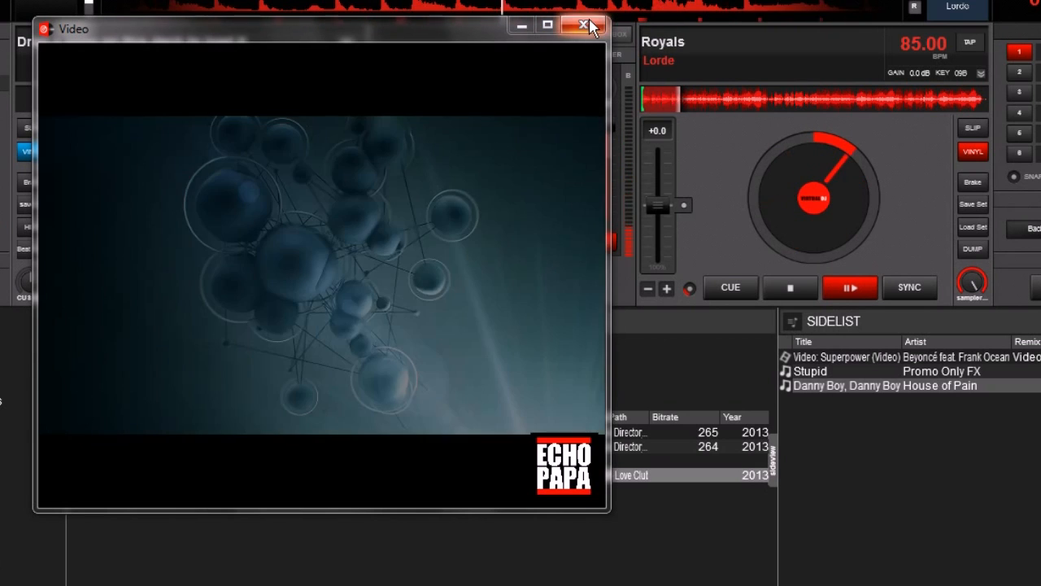
click(583, 24)
click(744, 290)
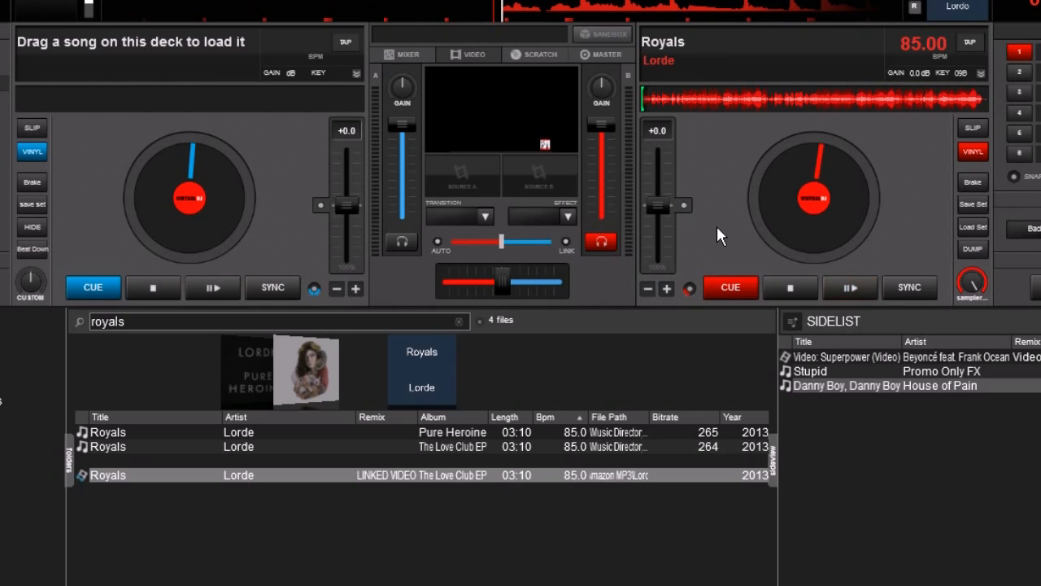
Step: Show the LINKED VIDEO version of Royals in Explorer, review the file actions for 02 - Royals.vdjedit, and close the folder window
right_click(112, 480)
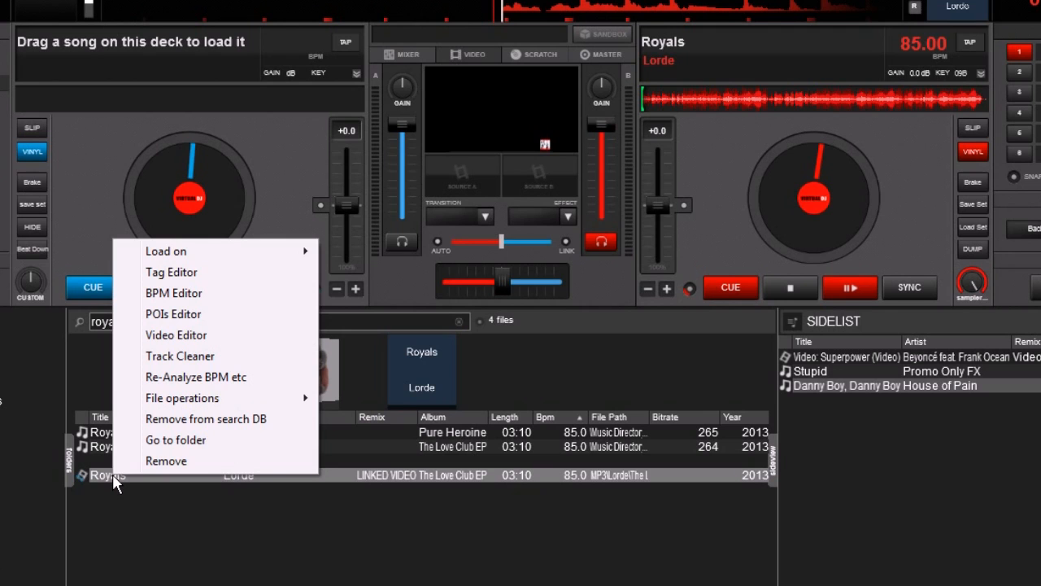
mouse_move(204, 399)
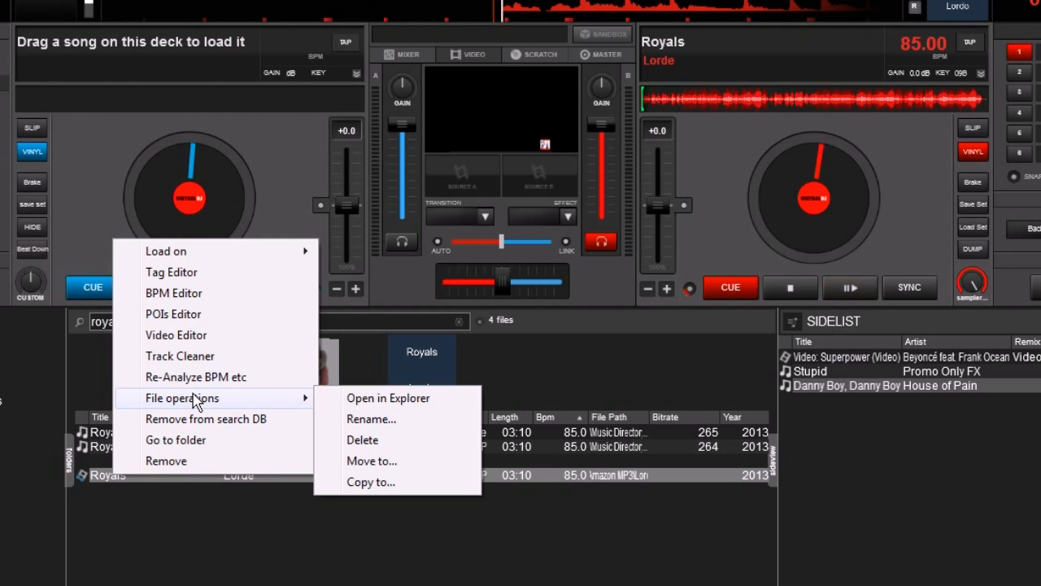
click(358, 400)
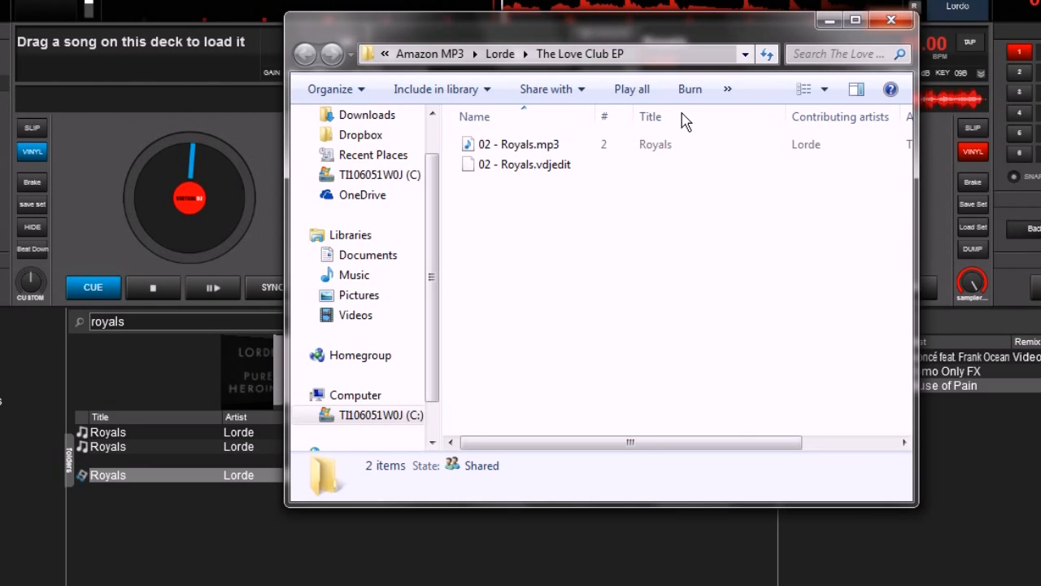
right_click(553, 165)
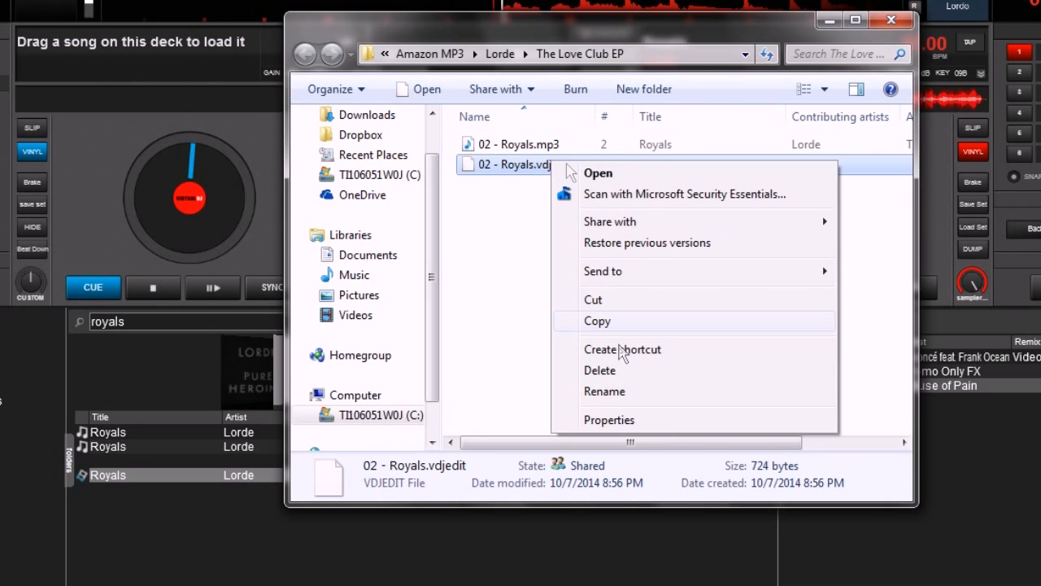
click(535, 337)
click(890, 20)
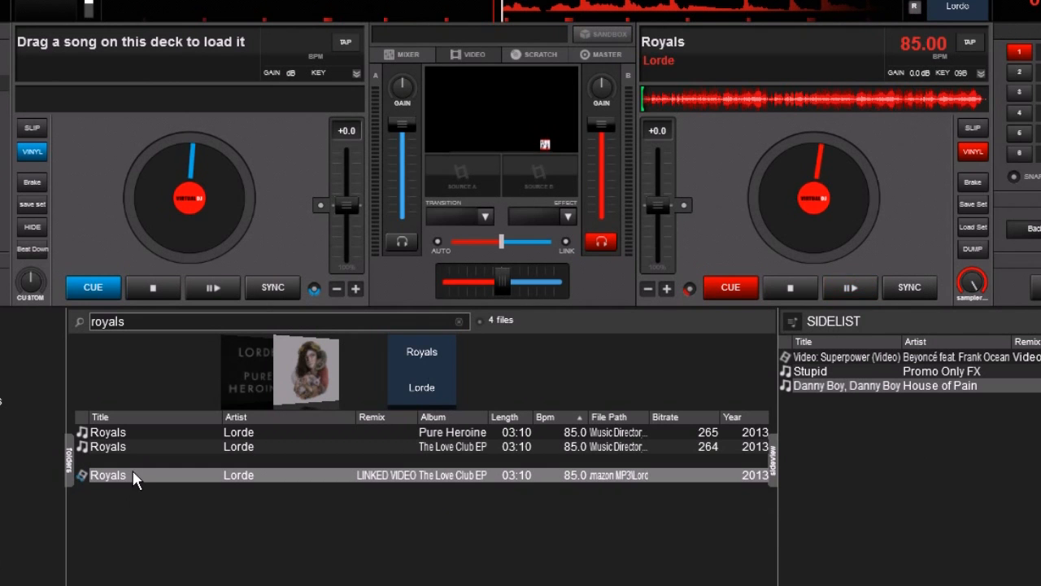
Step: Delete the LINKED VIDEO version of Royals, moving the file 02 - Royals.vdjedit to the Recycle Bin
right_click(112, 476)
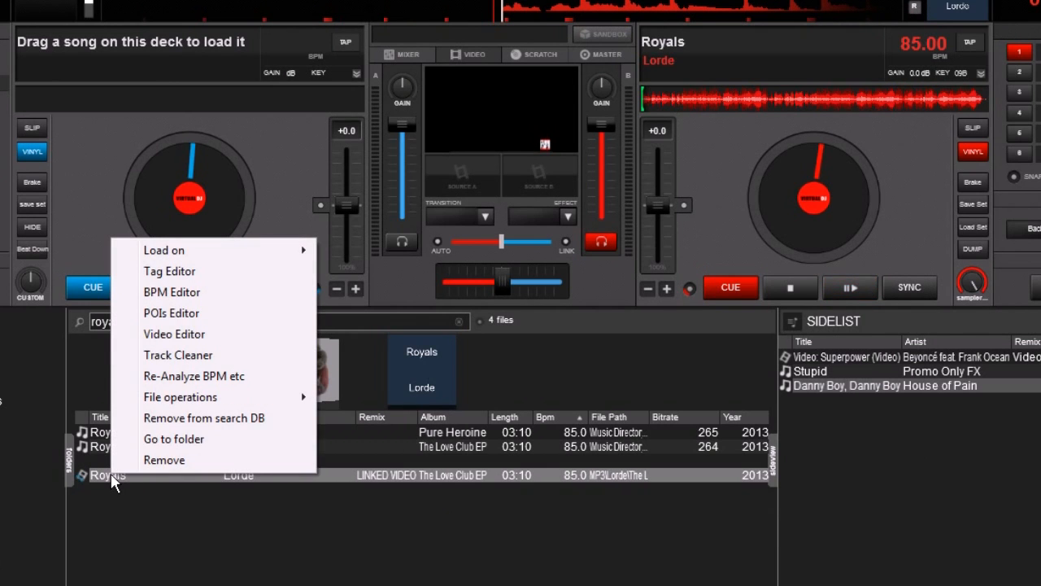
mouse_move(244, 397)
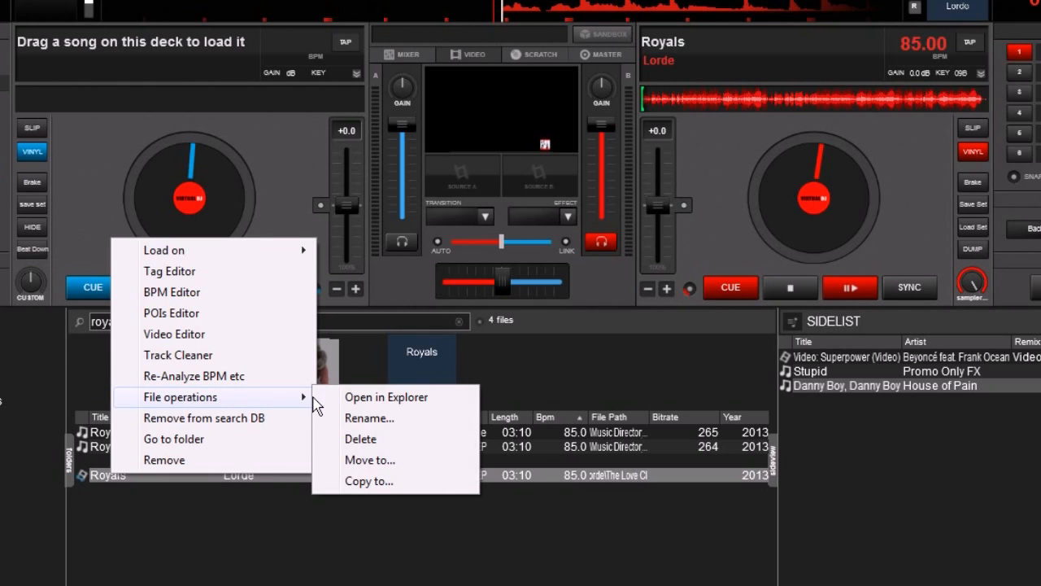
click(361, 439)
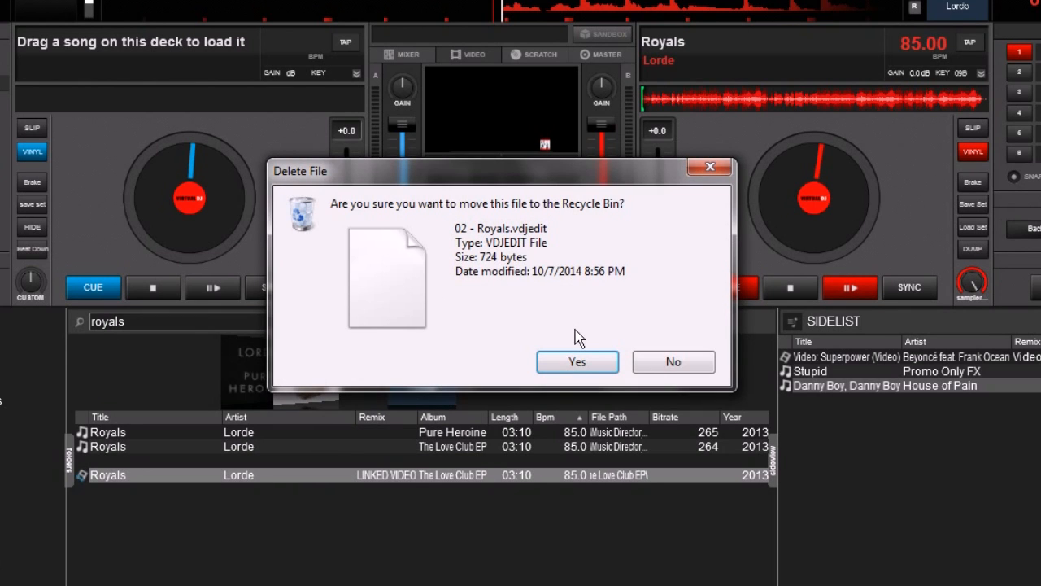
click(587, 362)
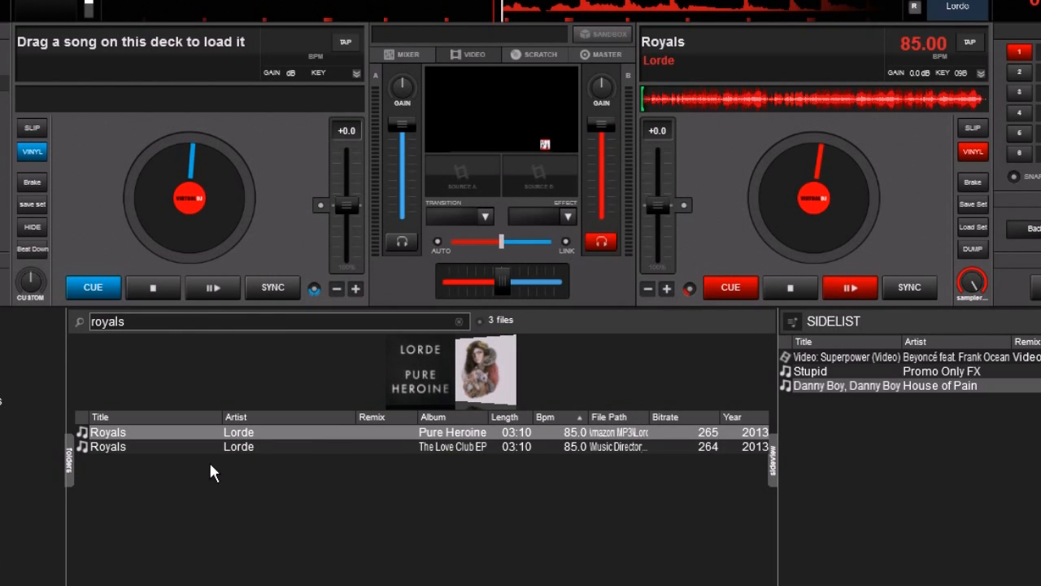
Step: Open the version of Royals from The Love Club EP in the Video Editor
click(131, 447)
right_click(131, 448)
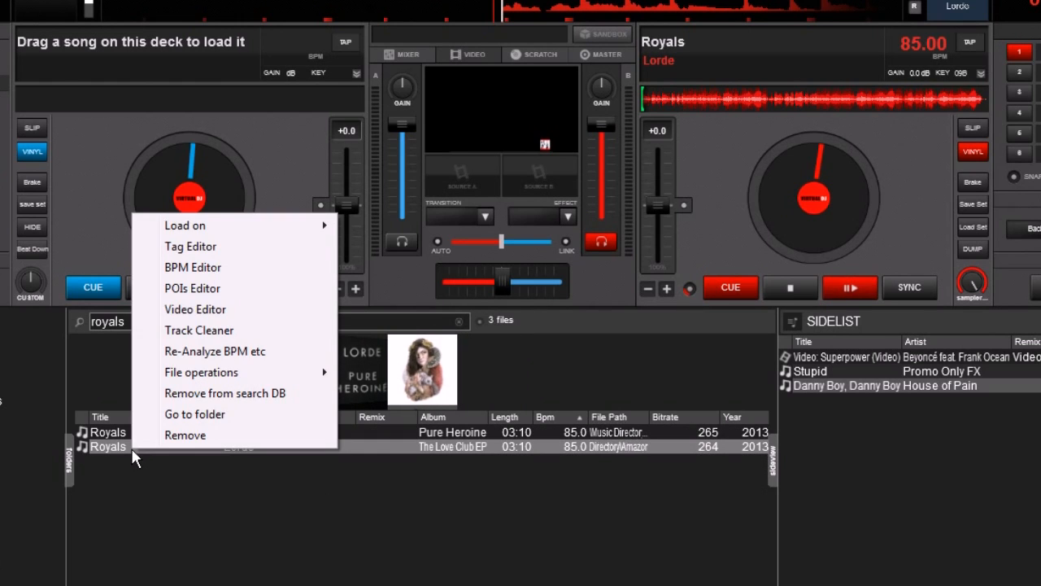
click(220, 309)
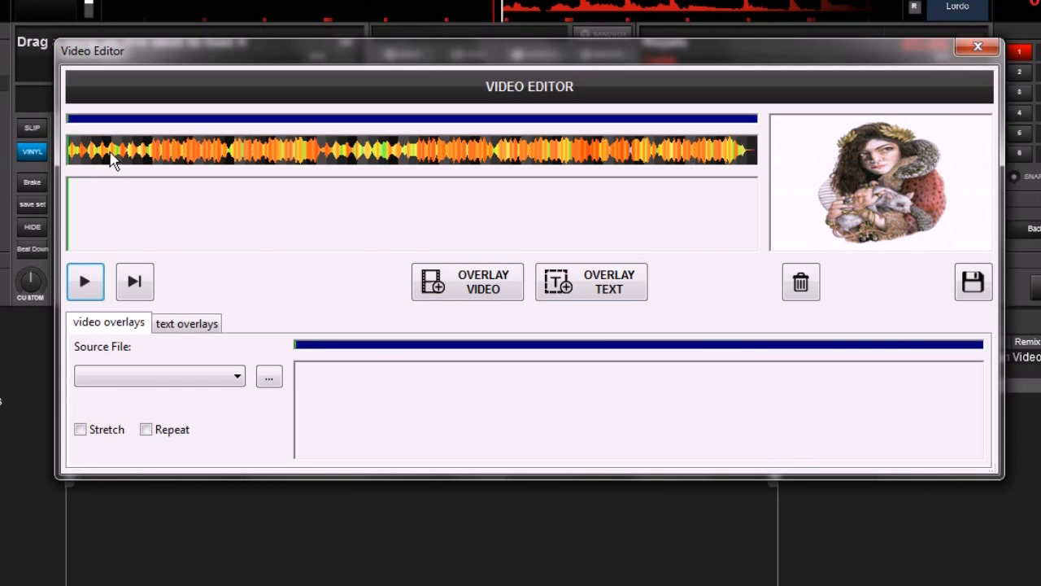
Step: Add a text overlay reading "Let's Party!" over a section in the early part of the track
drag(126, 163, 277, 173)
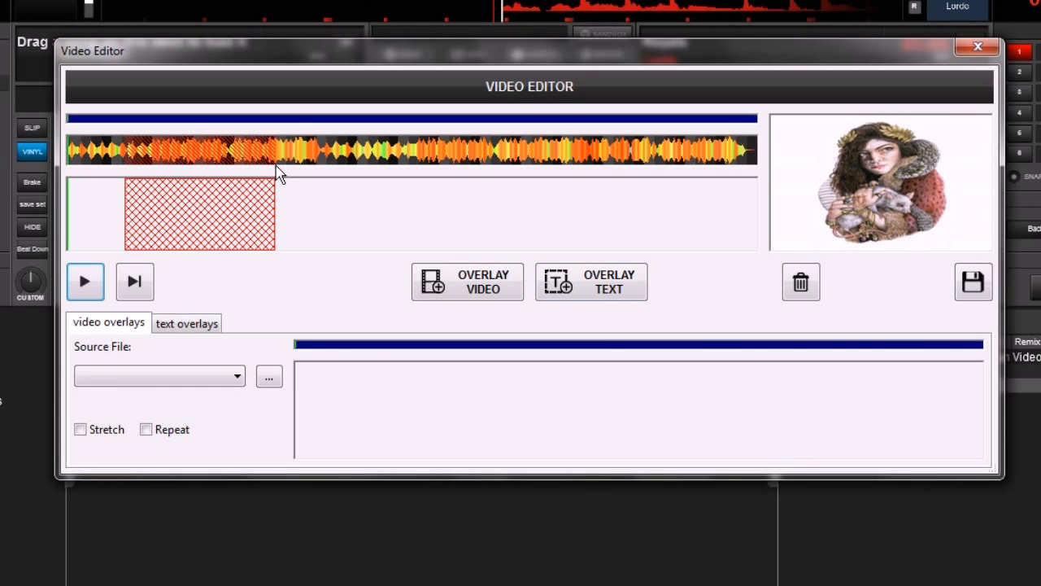
click(186, 327)
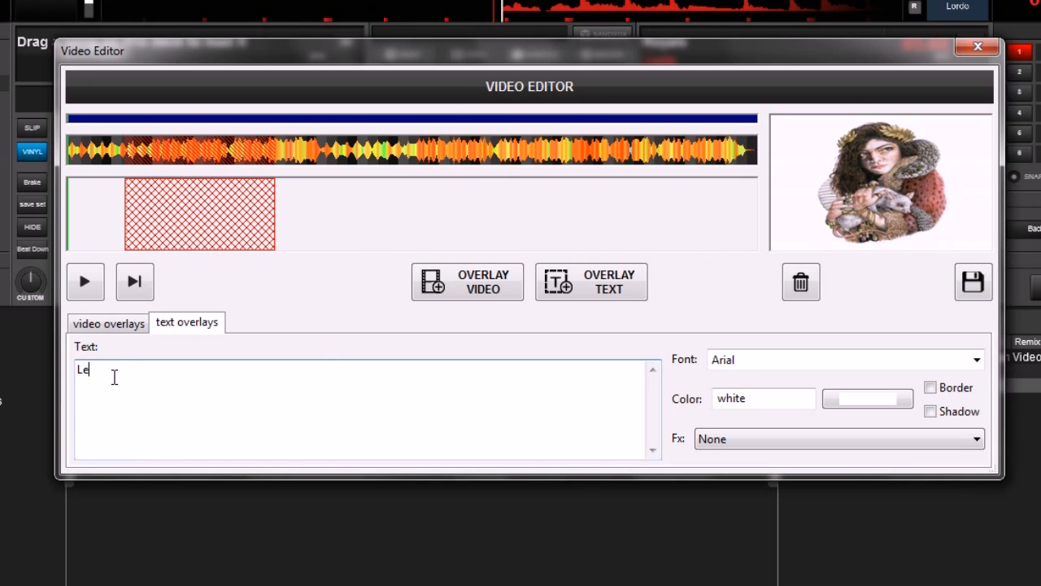
text(y!)
click(601, 291)
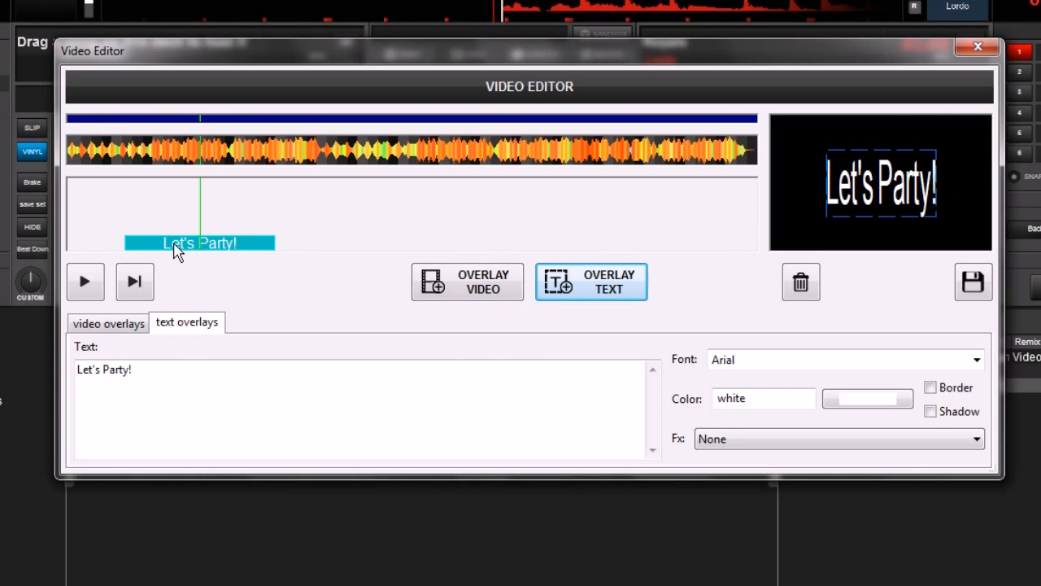
Step: Shift the "Let's Party!" overlay earlier on the timeline and place its text in the upper left of the video frame
mouse_move(190, 249)
mouse_down()
mouse_move(297, 242)
mouse_move(173, 242)
mouse_up()
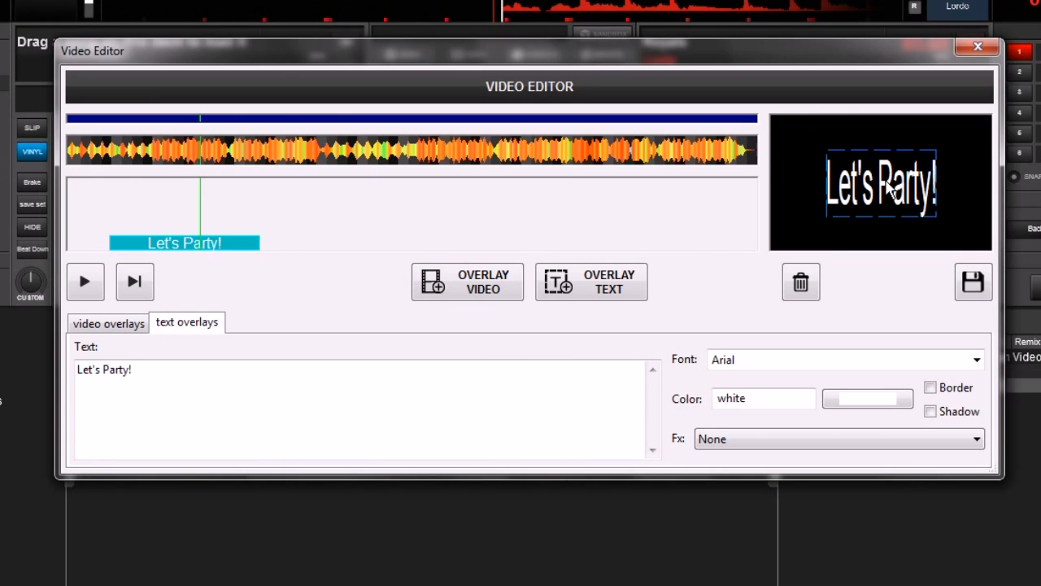
drag(889, 189, 835, 155)
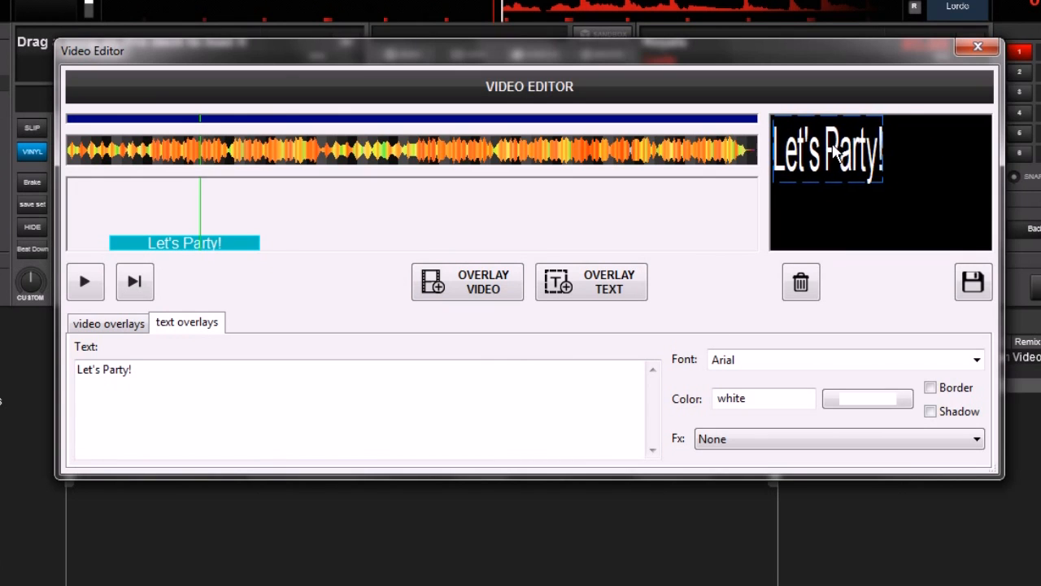
mouse_move(833, 153)
mouse_down()
mouse_move(877, 186)
mouse_move(909, 160)
mouse_move(836, 195)
mouse_move(833, 157)
mouse_up()
click(579, 205)
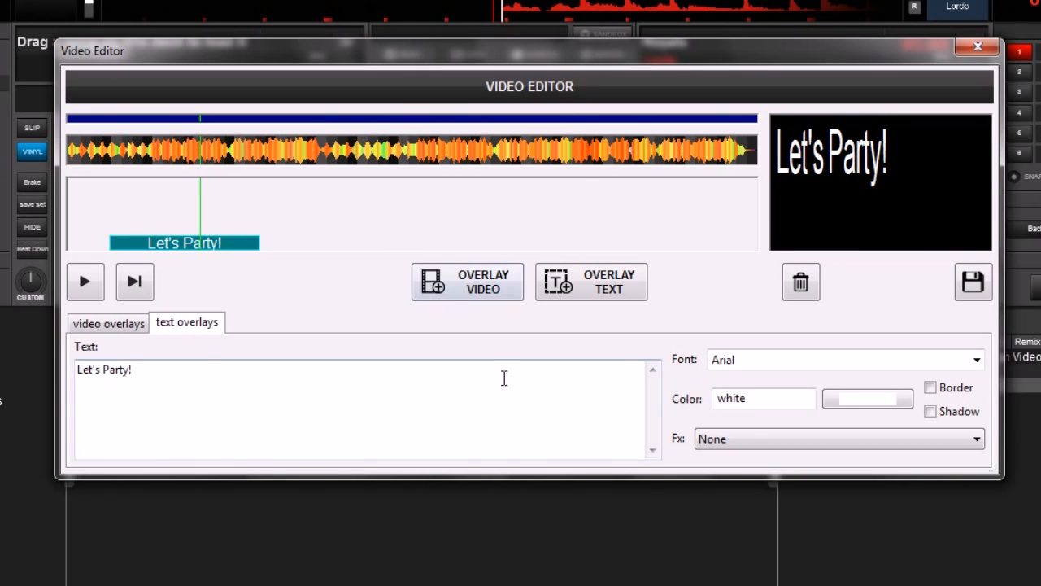
drag(216, 246, 167, 247)
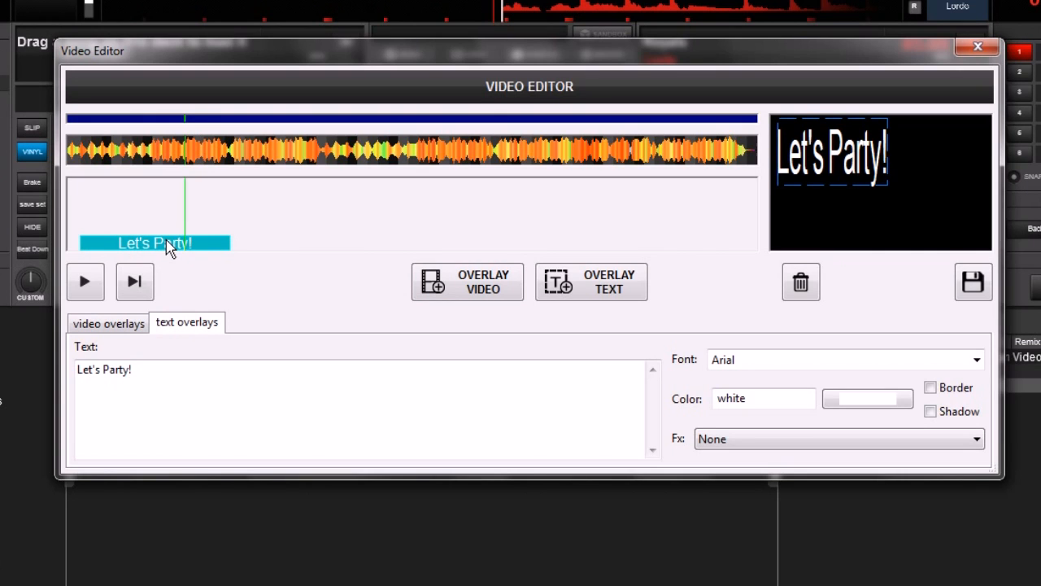
Step: Preview the track before, after and during the "Let's Party!" overlay, then stop playback
click(79, 209)
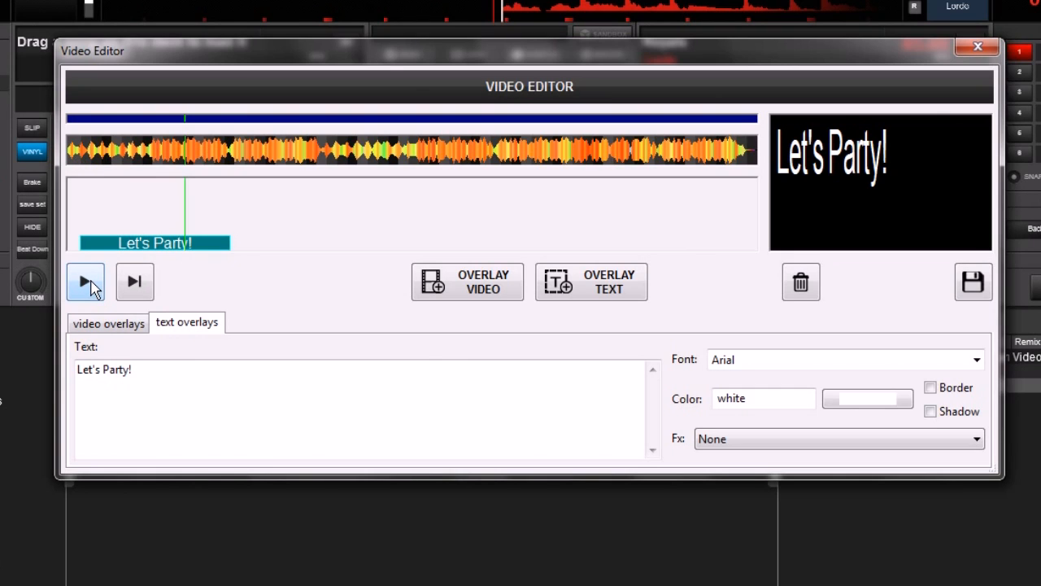
click(75, 154)
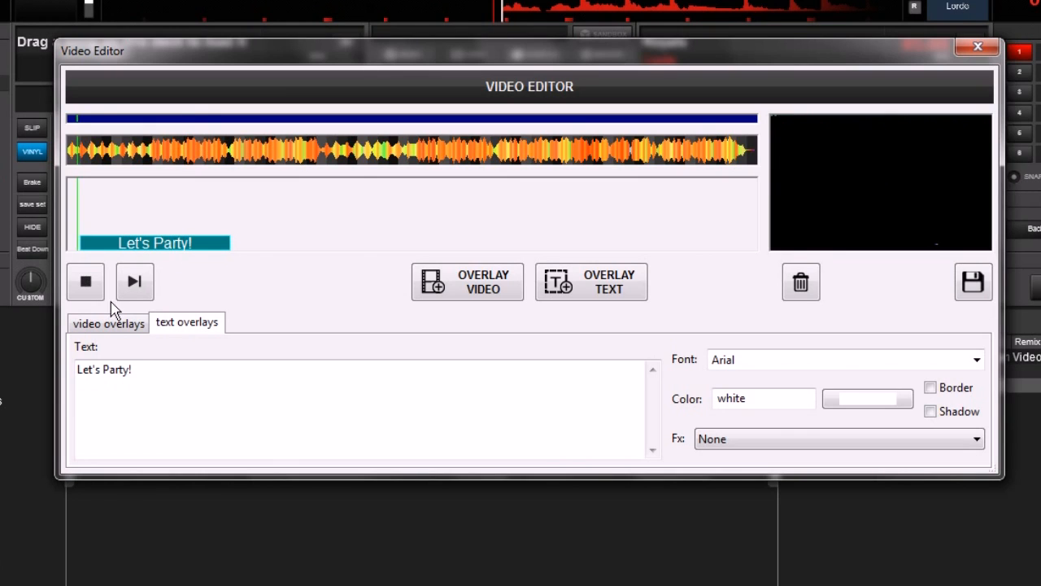
click(85, 281)
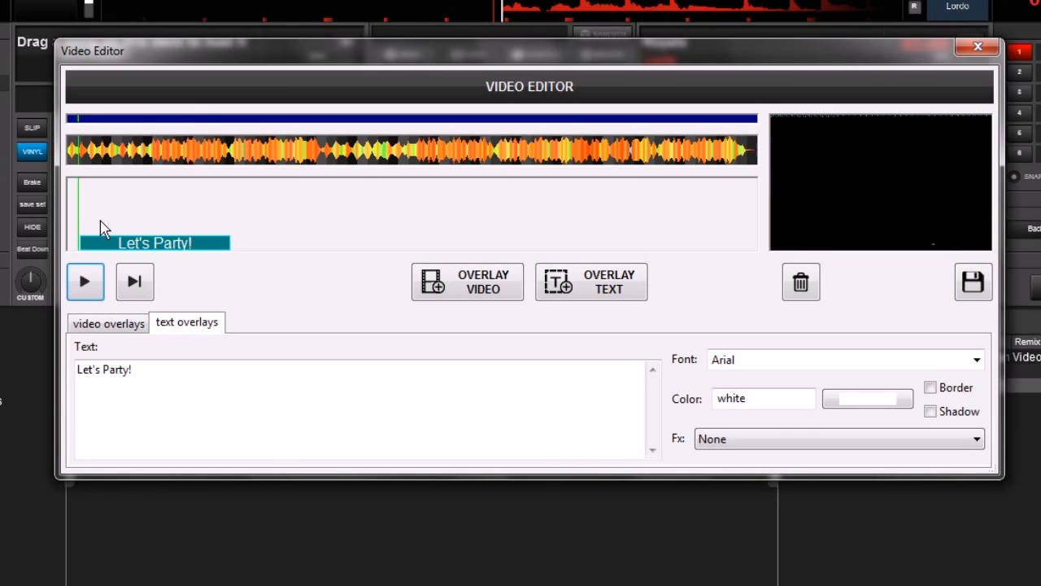
click(288, 155)
click(85, 282)
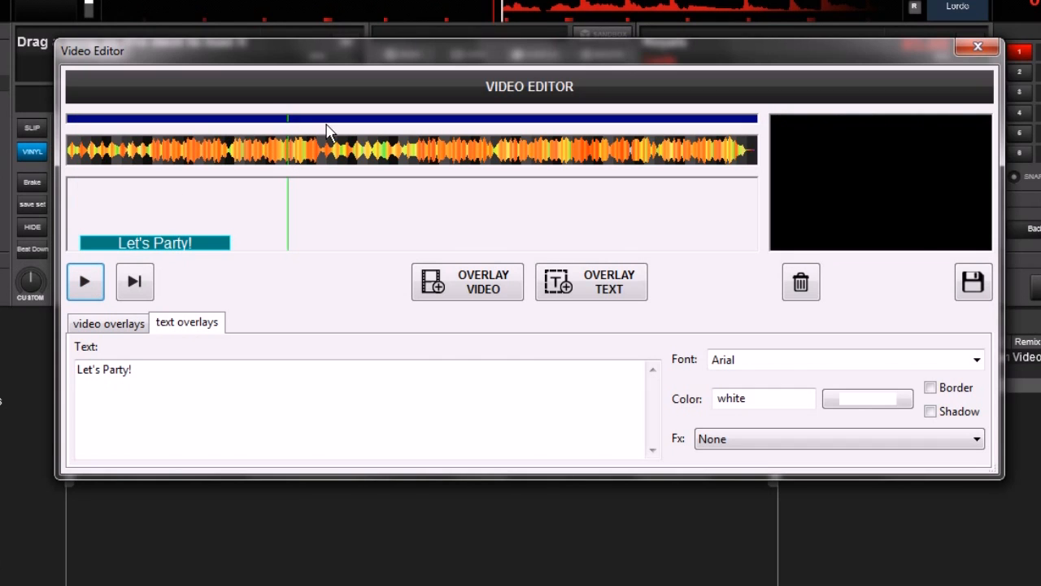
click(72, 152)
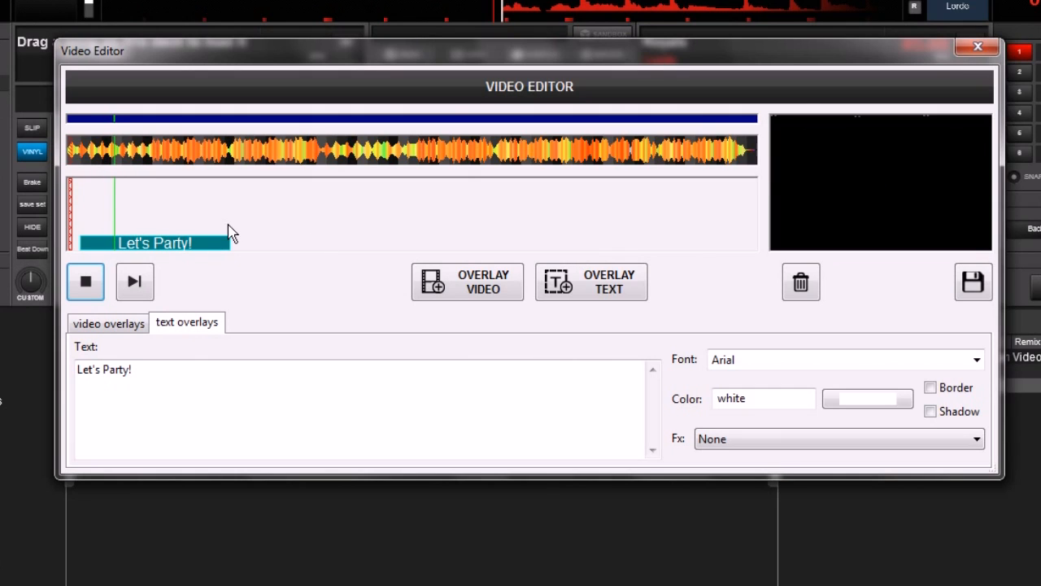
click(83, 282)
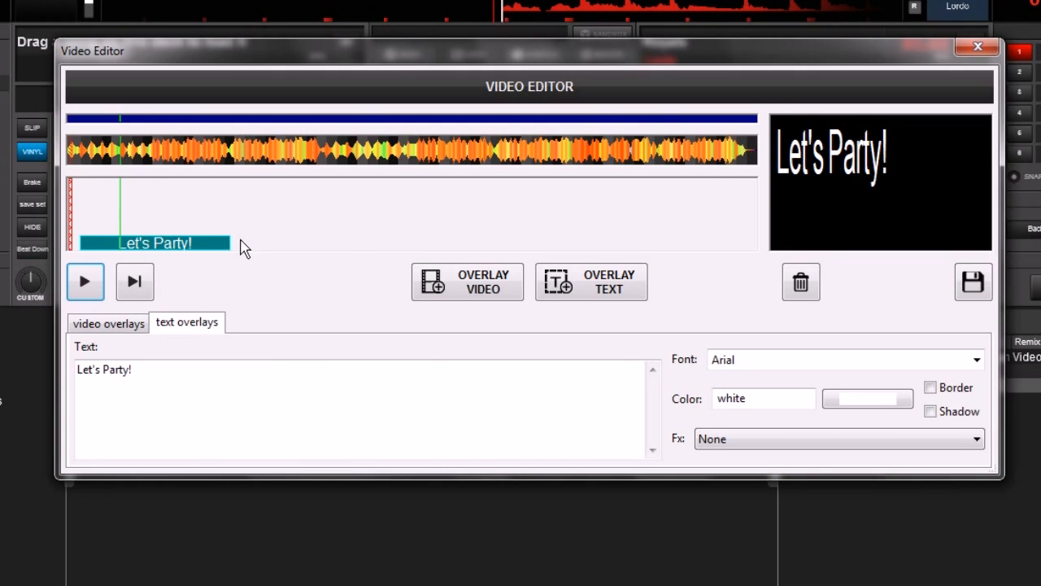
Step: Select the "Let's Party!" overlay and move its text to the lower left of the video frame
click(209, 248)
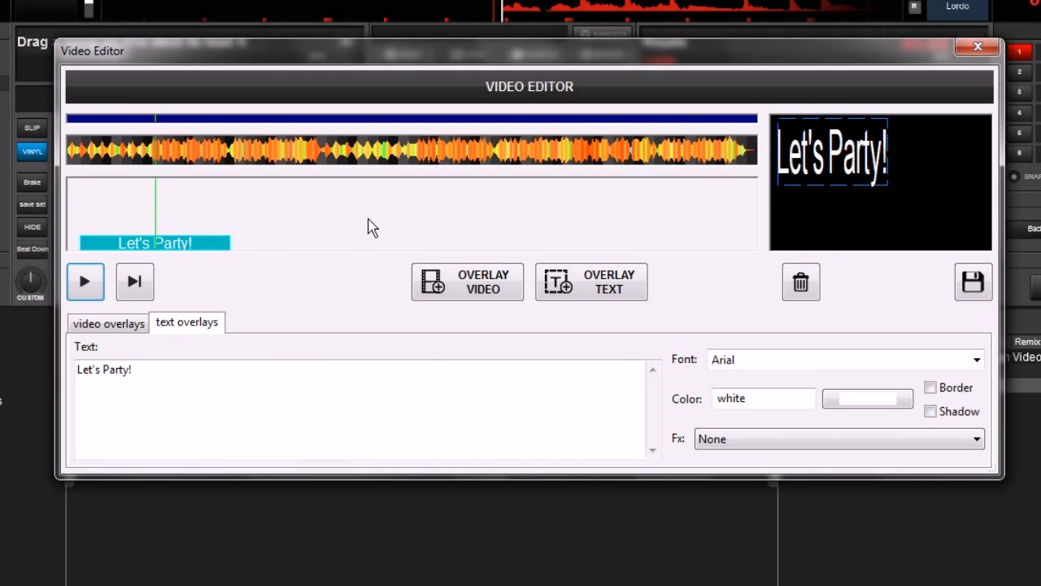
click(272, 225)
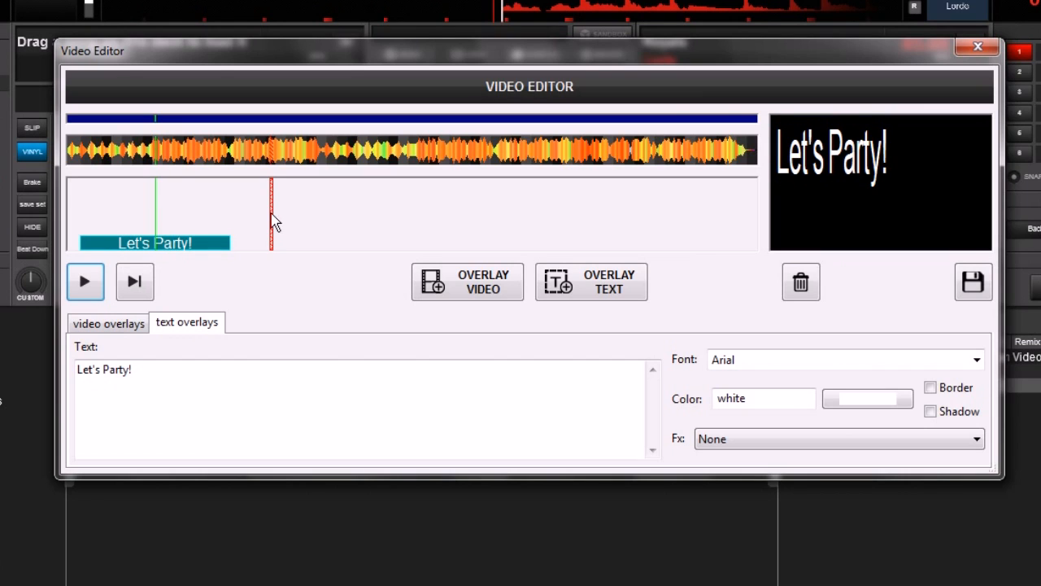
click(306, 222)
click(423, 206)
click(649, 212)
click(185, 244)
drag(890, 167, 892, 229)
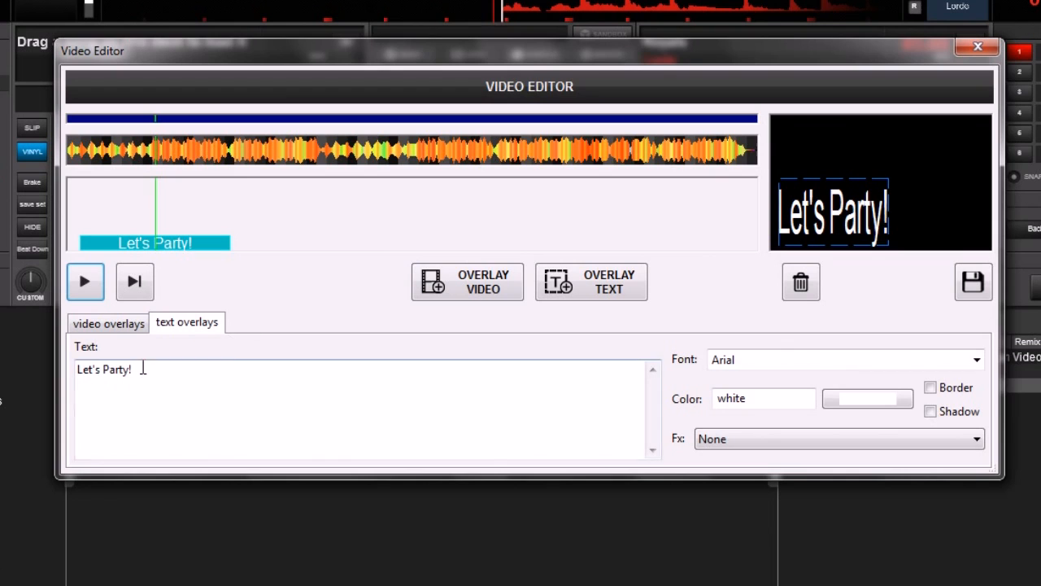
Step: Change the font of the "Let's Party!" overlay to Comic Sans MS
click(976, 360)
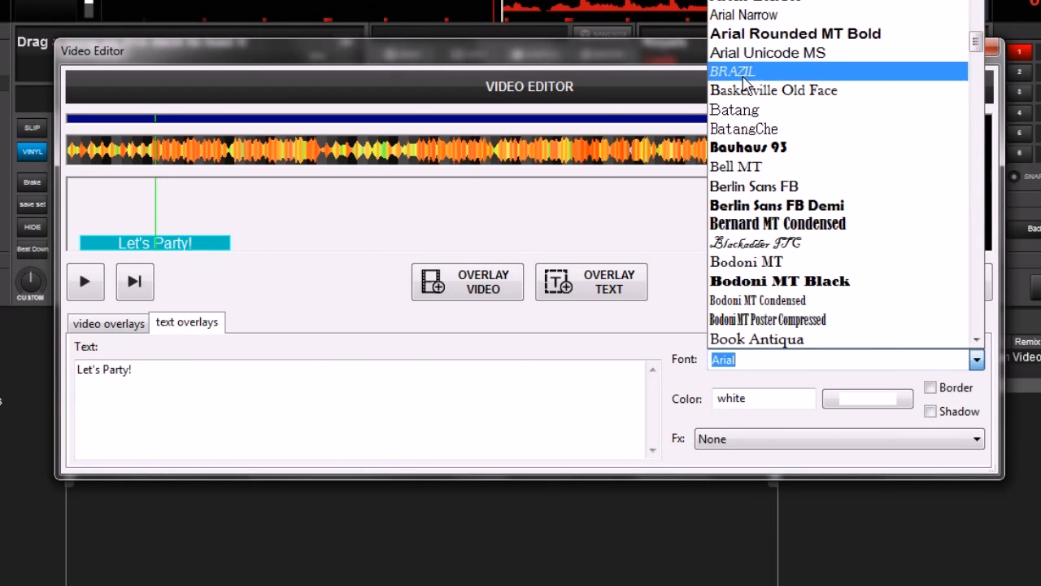
drag(976, 42, 976, 96)
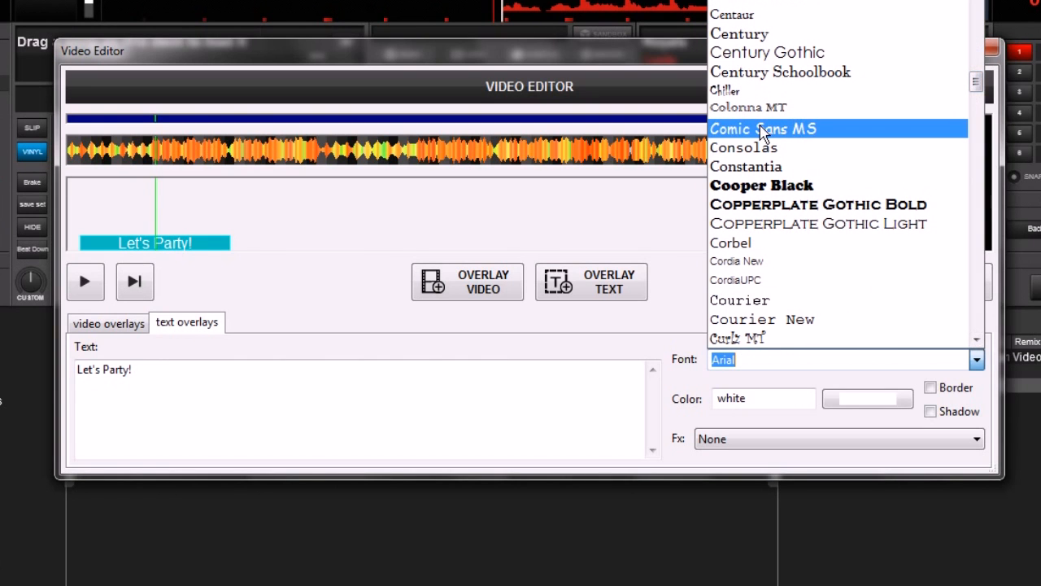
click(762, 130)
click(707, 225)
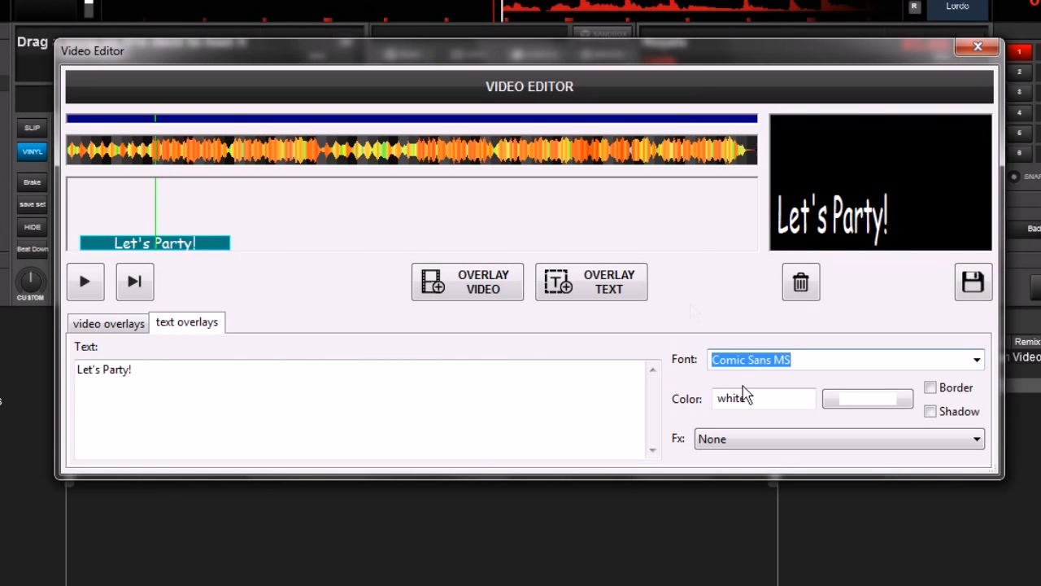
Step: Set the text overlay's color to green and turn on its border
click(891, 403)
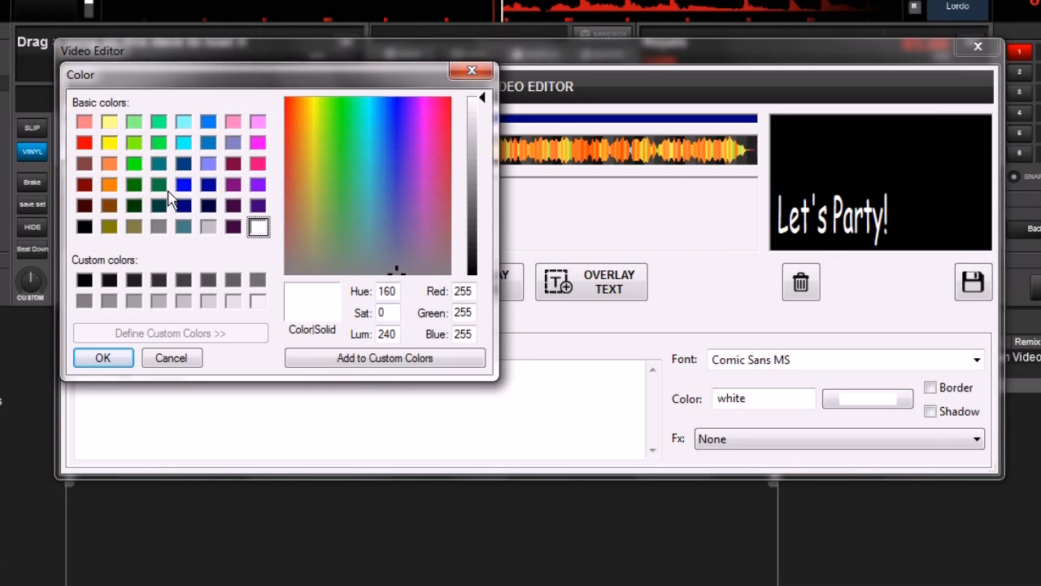
click(158, 166)
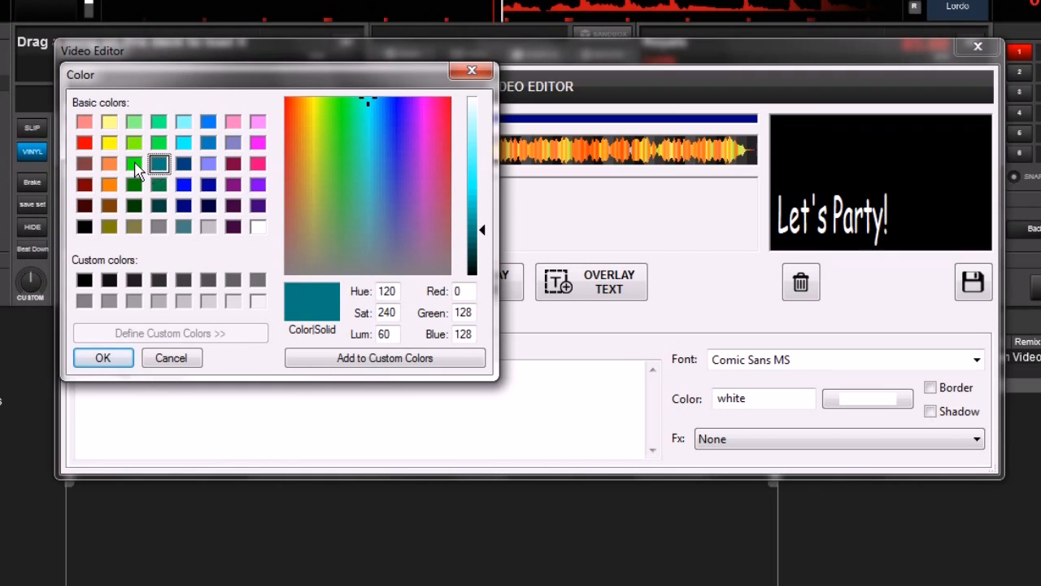
click(133, 163)
click(120, 361)
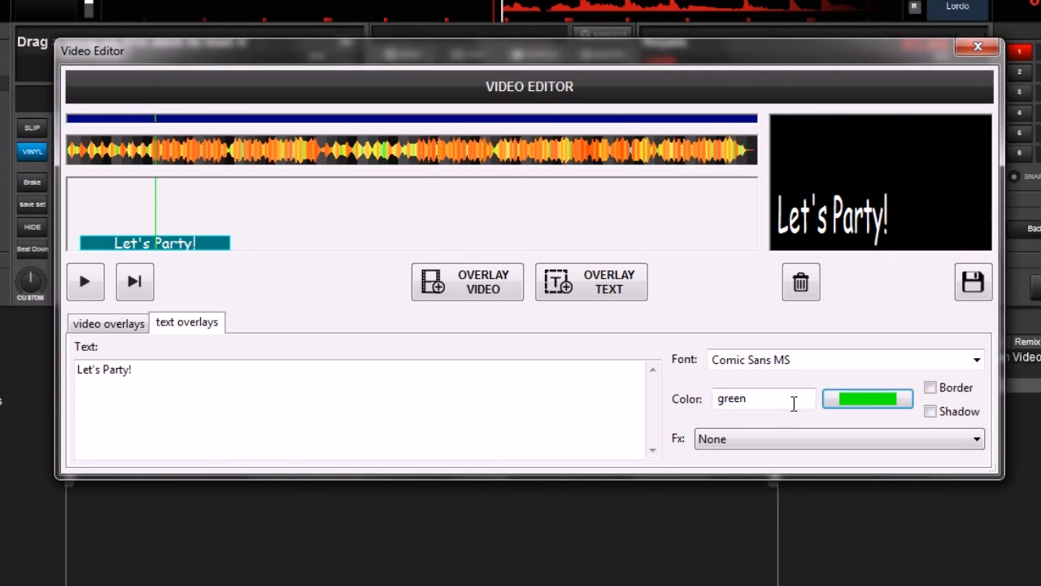
click(931, 389)
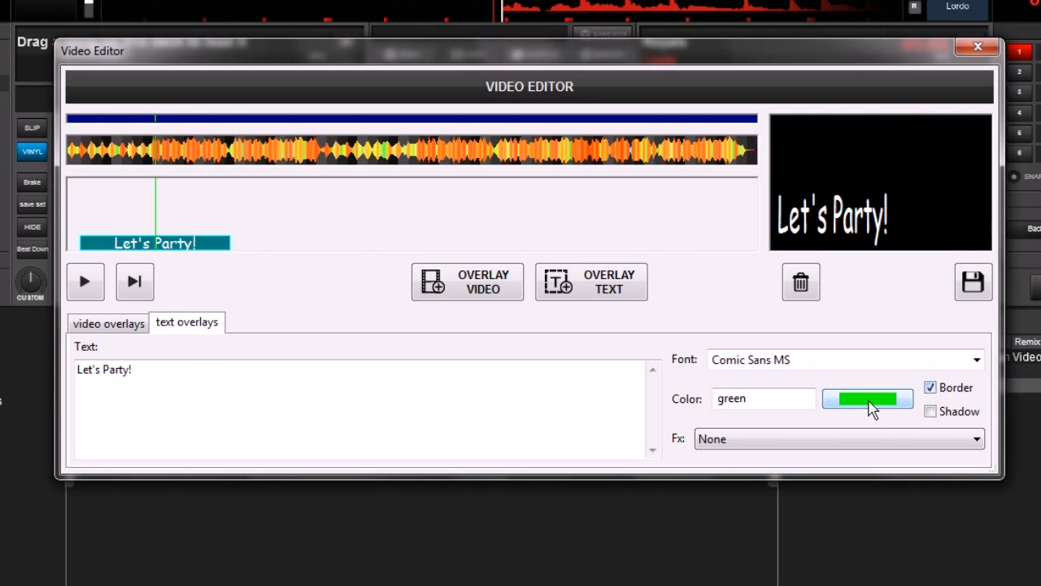
Step: Select the overlay's wording, confirm green as its color again, and review the available text effects
click(165, 381)
drag(164, 381, 76, 368)
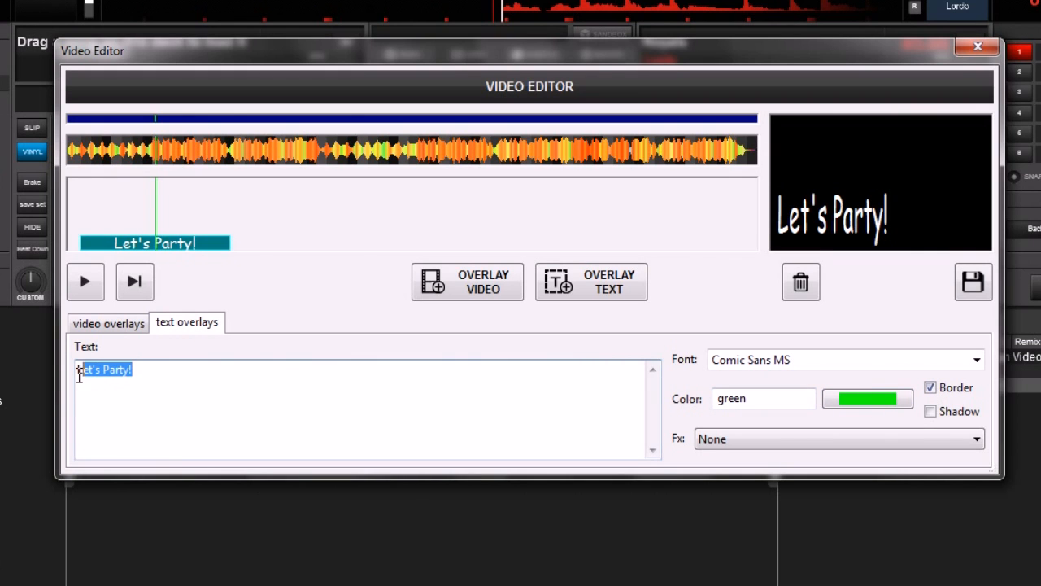
click(867, 401)
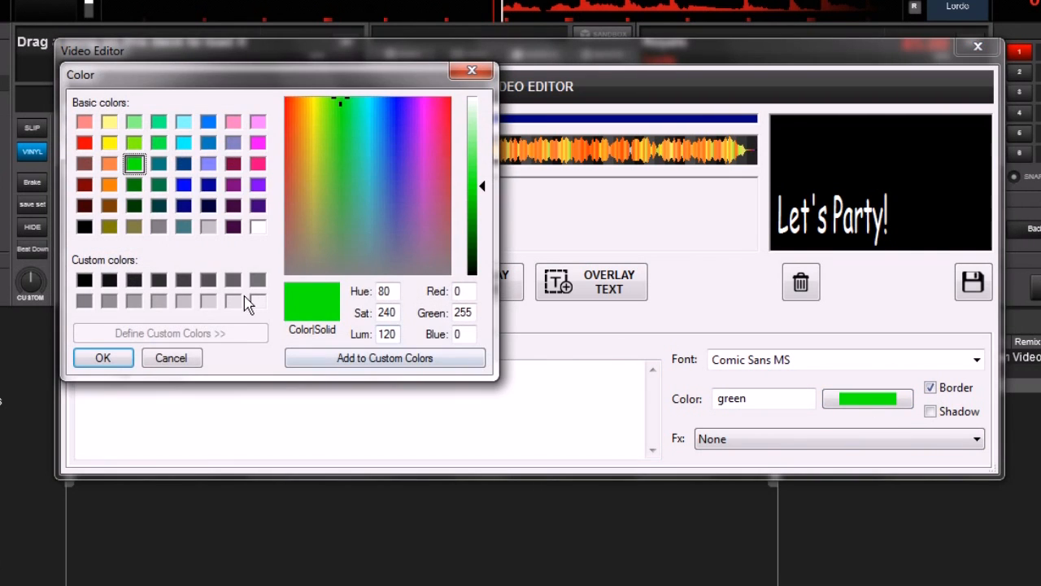
click(108, 355)
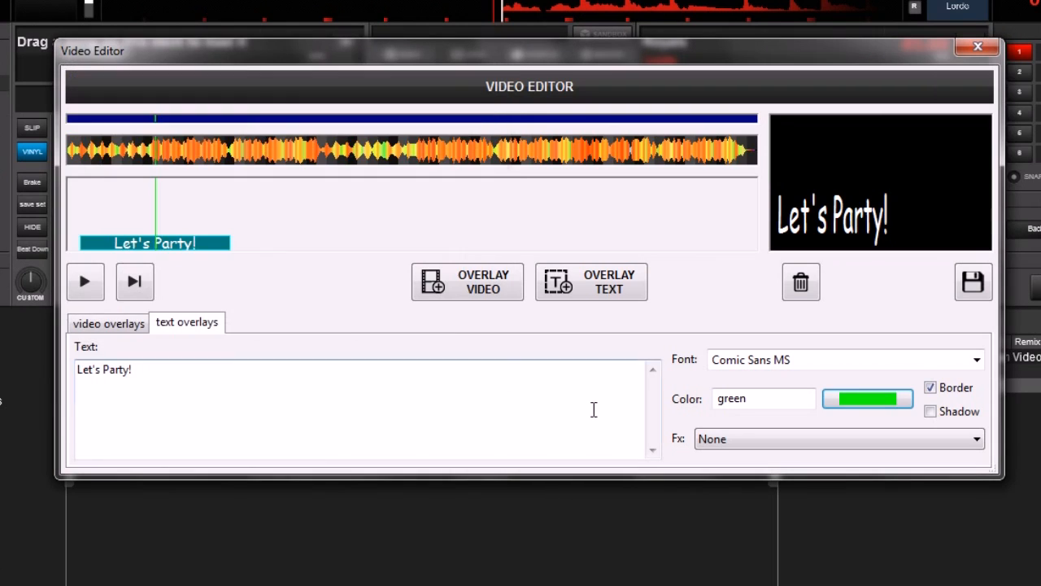
click(745, 443)
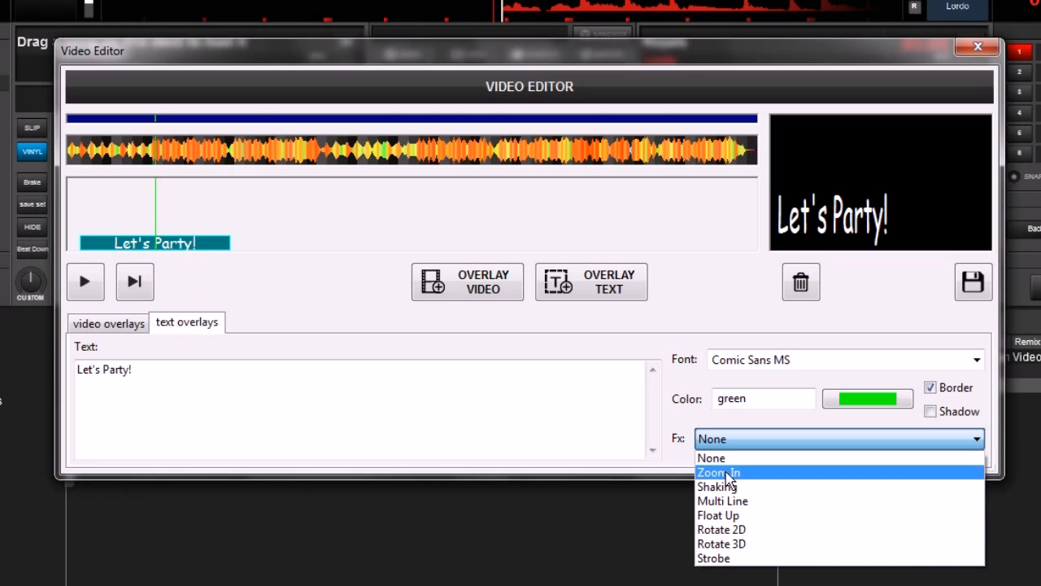
click(600, 407)
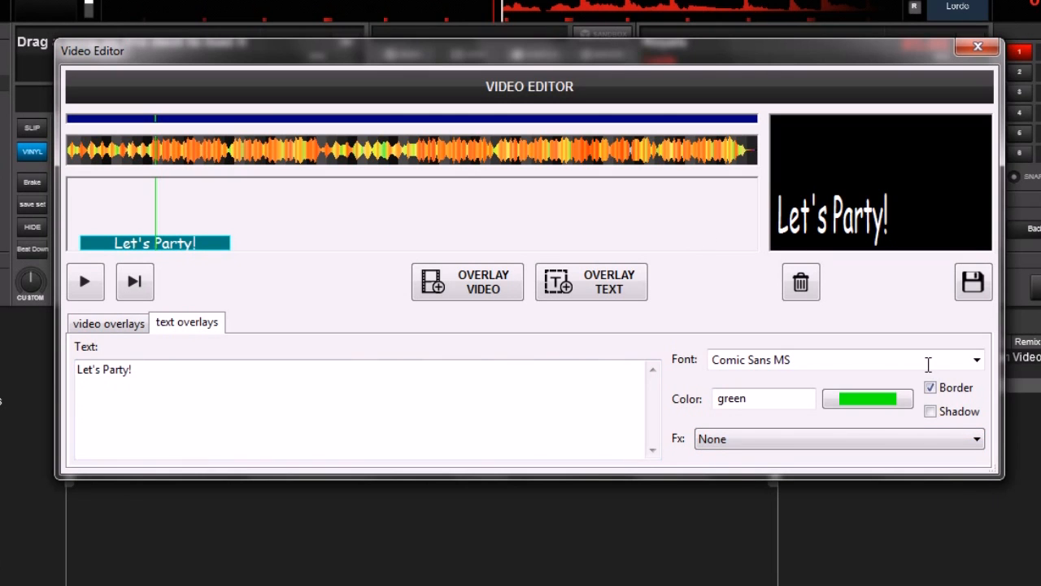
Step: Add an "All Night Long" text overlay in green Comic Sans MS over a section after the "Let's Party!" overlay
mouse_move(260, 218)
mouse_down()
mouse_move(365, 214)
mouse_move(364, 232)
mouse_up()
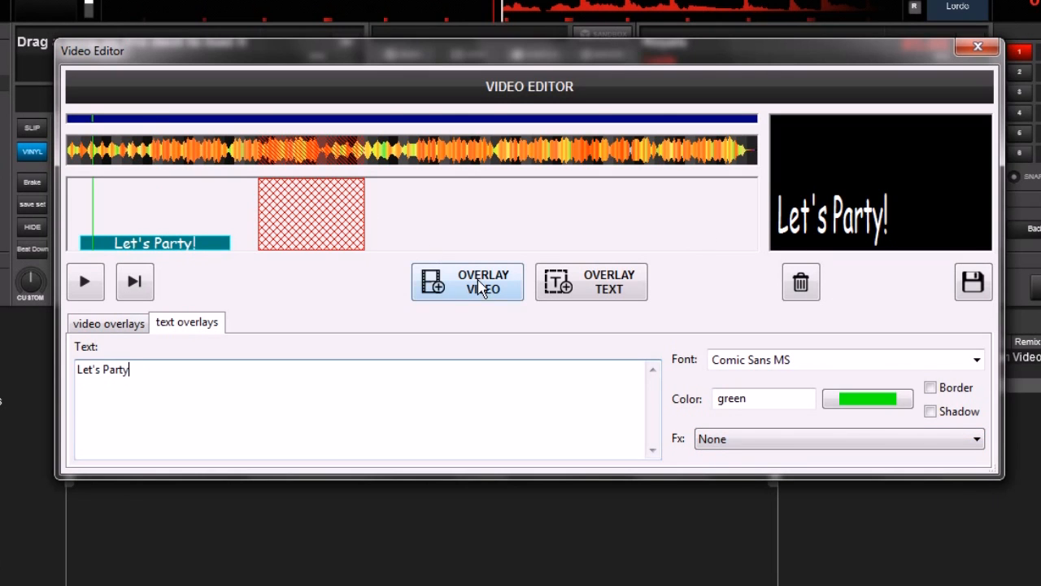
click(415, 215)
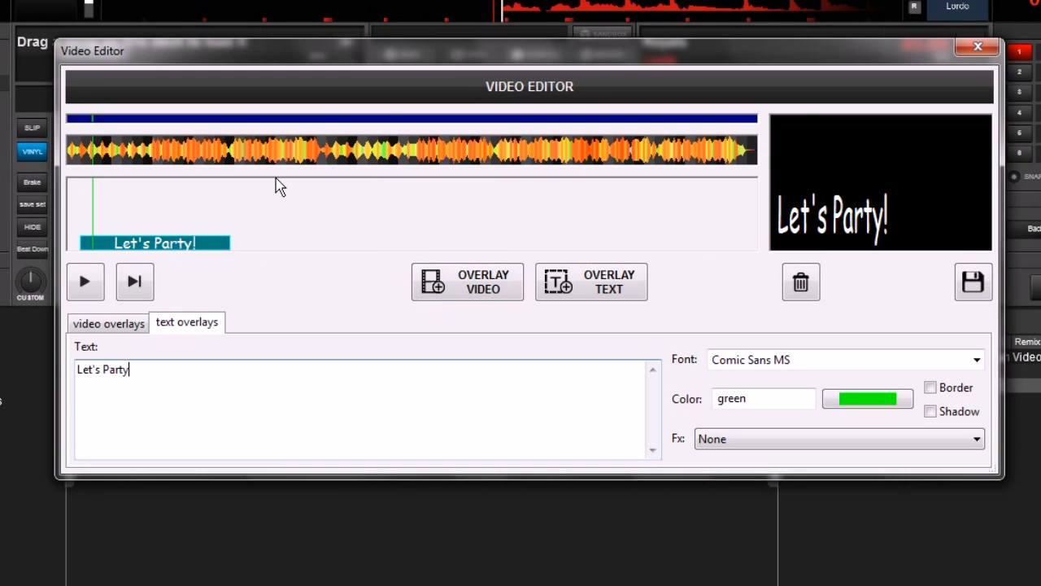
drag(251, 162, 339, 168)
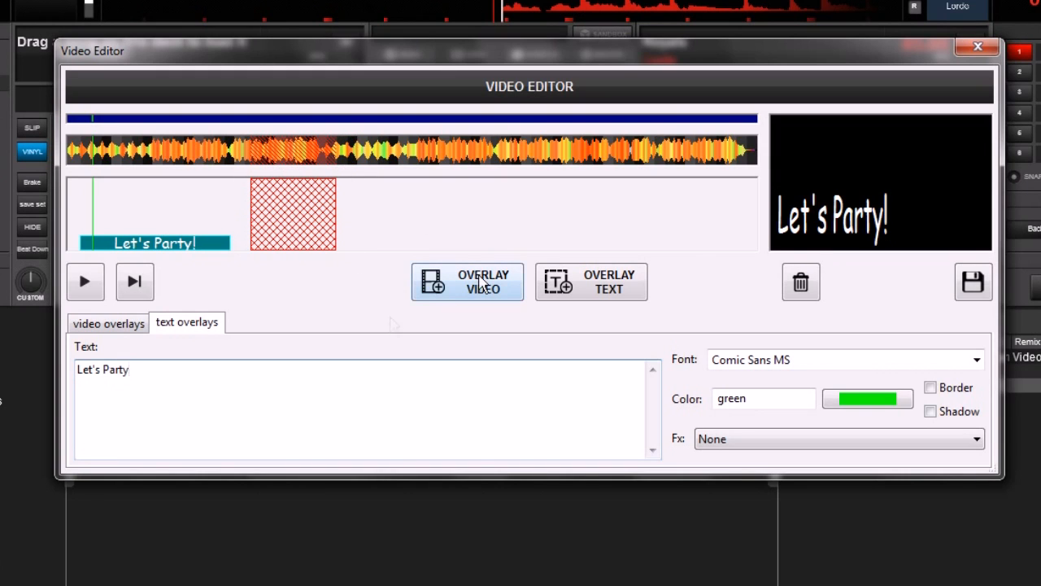
drag(173, 363, 7, 372)
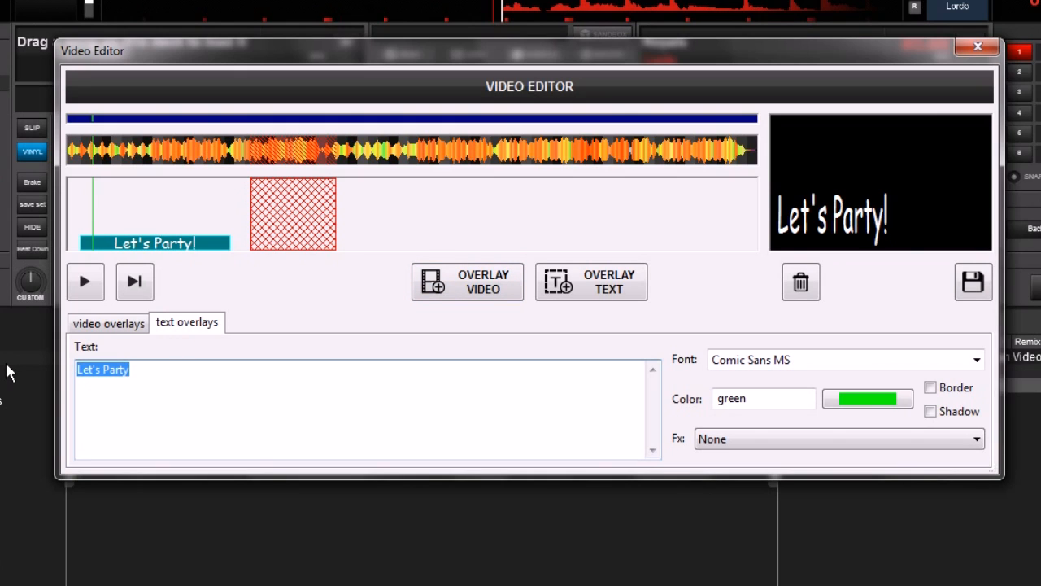
text(All Night Long)
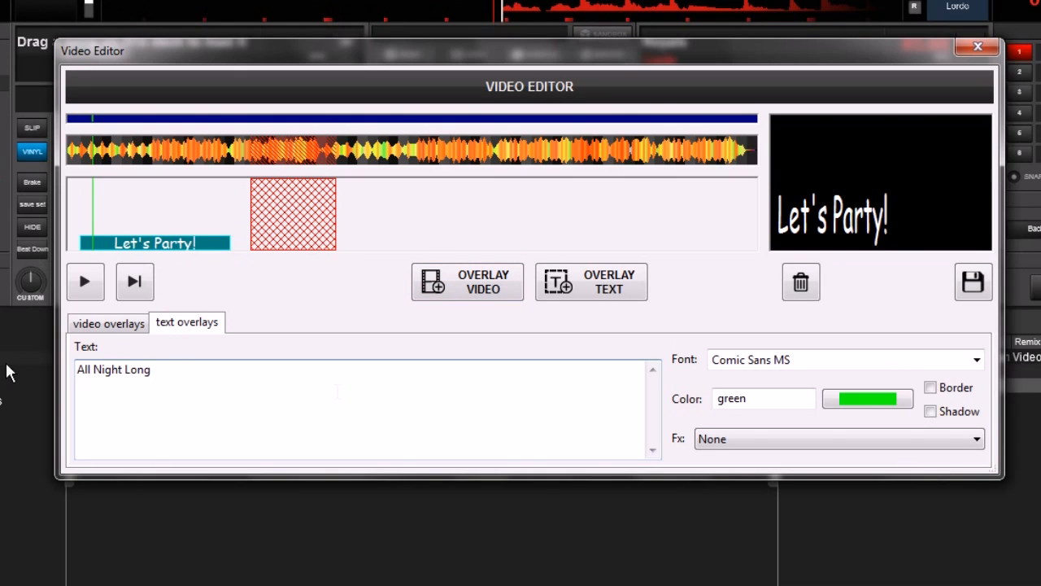
click(576, 277)
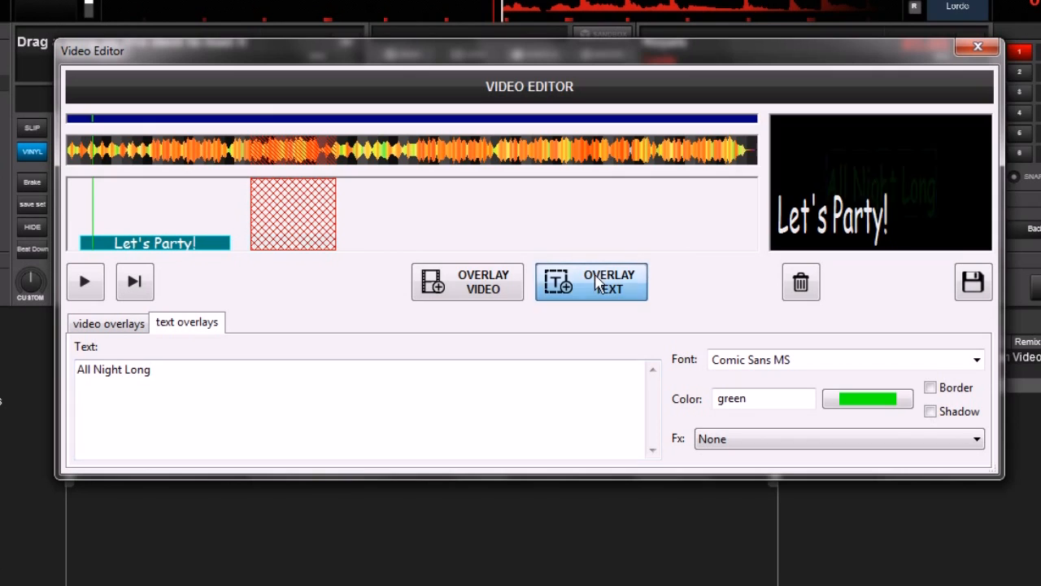
Step: Shift the "Let's Party!" and "All Night Long" overlays earlier on the timeline, leaving a small gap between them
click(174, 248)
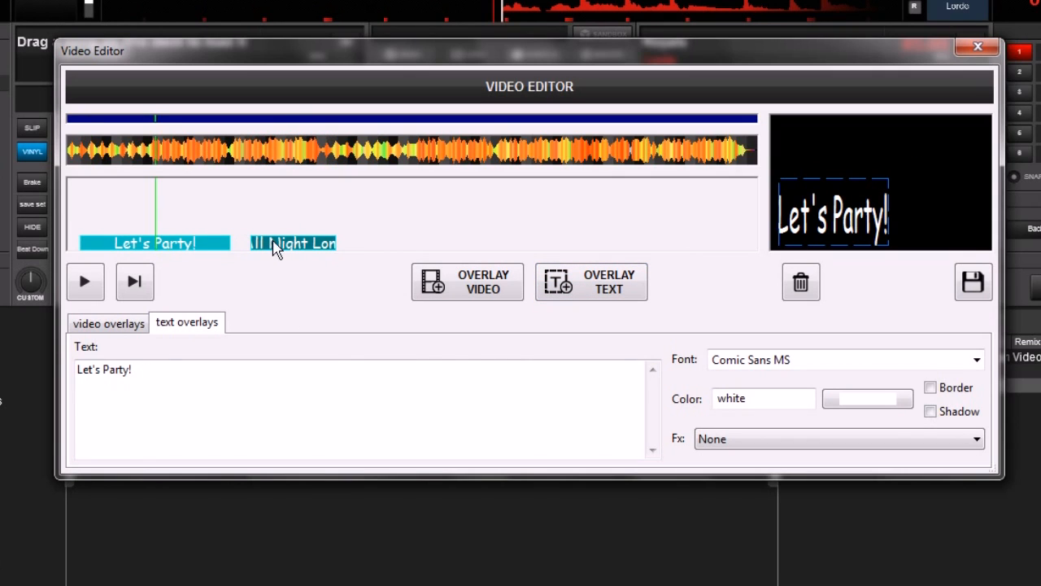
click(276, 244)
click(180, 244)
drag(277, 244, 290, 244)
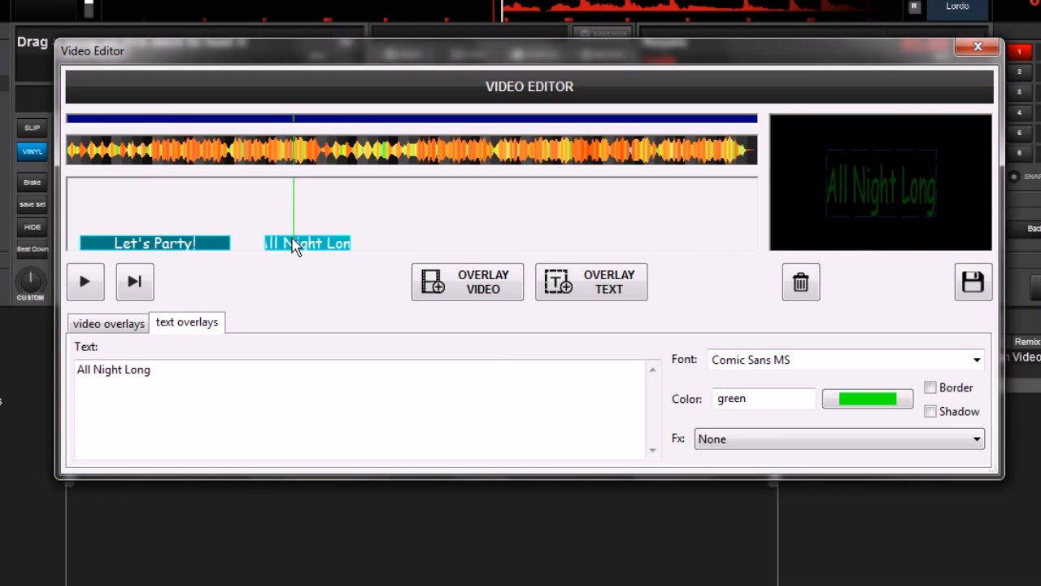
click(182, 244)
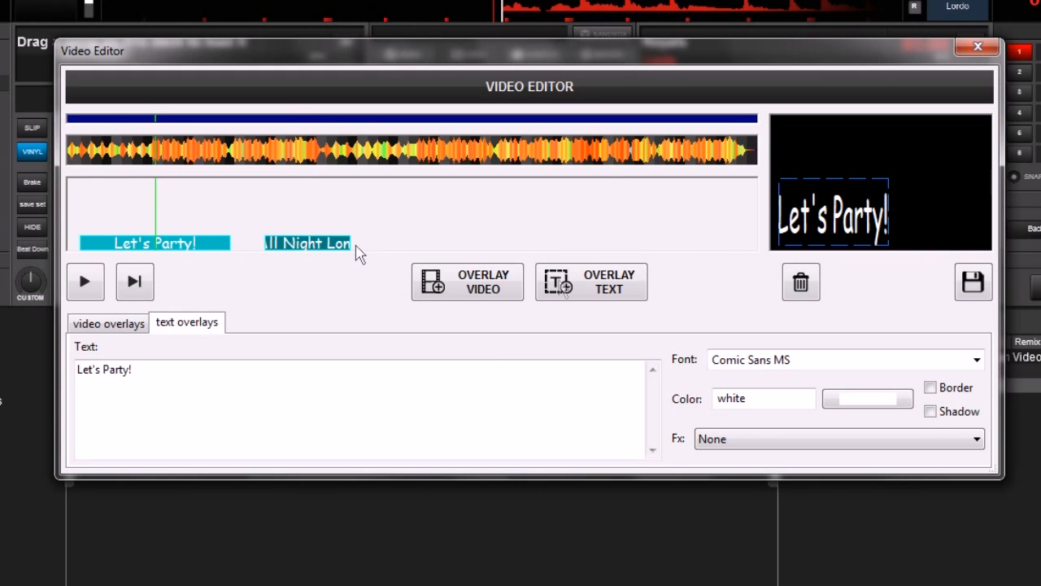
drag(308, 244, 210, 241)
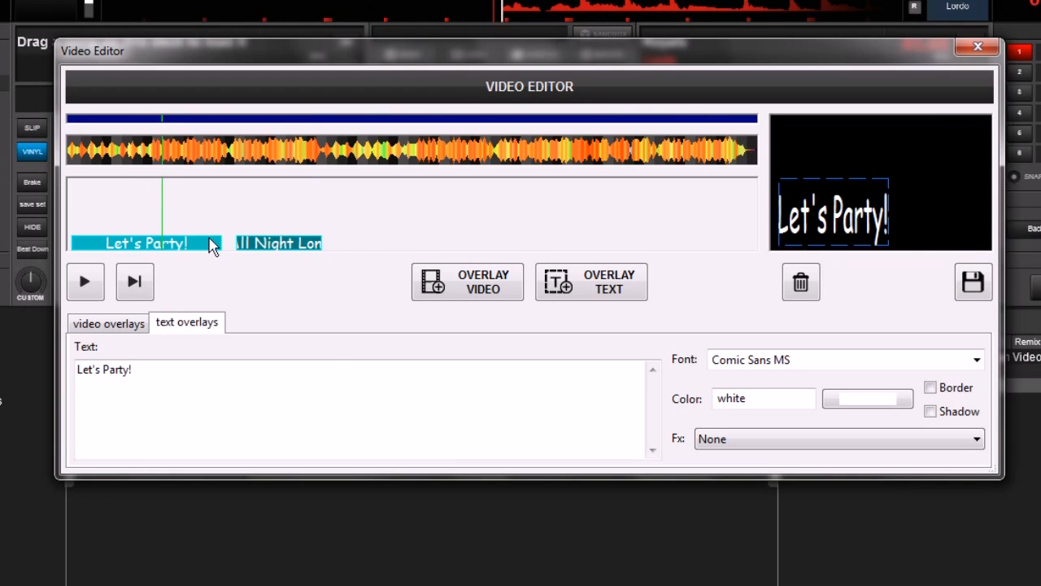
Step: Place the "All Night Long" overlay directly after "Let's Party!", move its text to the frame's lower left, and preview the transition
drag(239, 244, 272, 256)
drag(895, 210, 851, 230)
drag(274, 252, 250, 250)
click(170, 206)
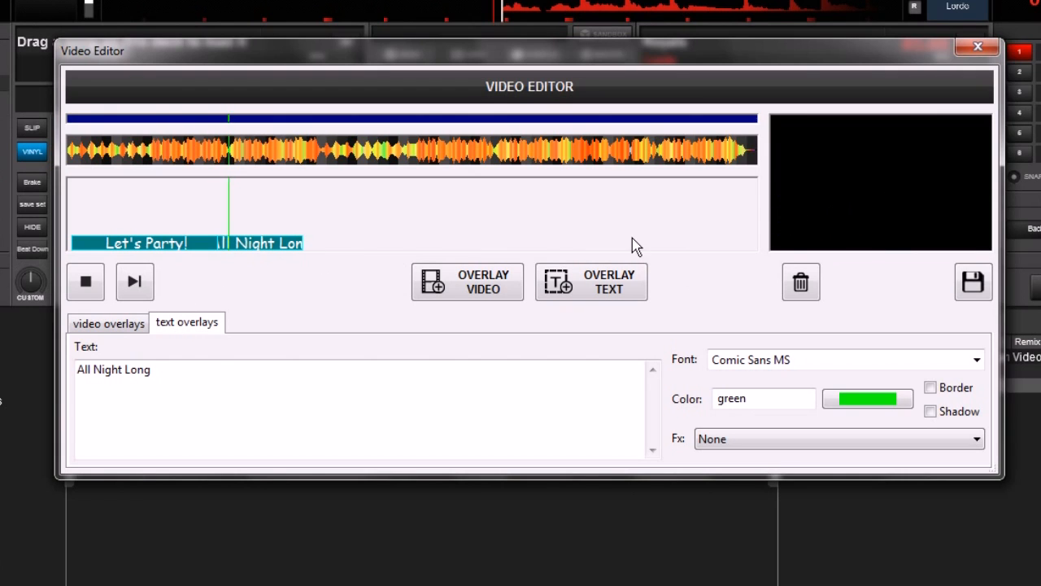
click(83, 276)
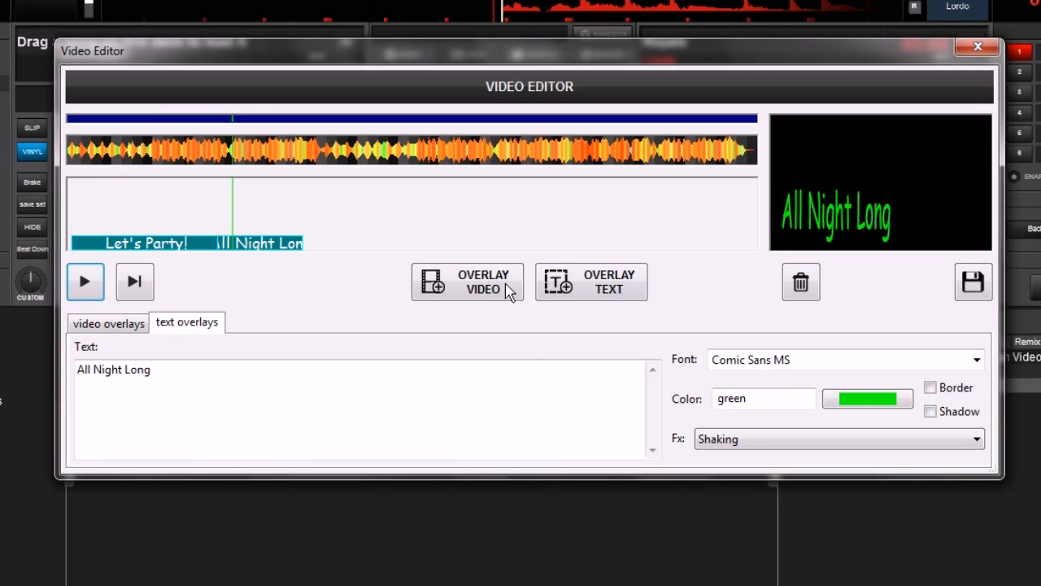
Step: Delete the "All Night Long" overlay and add it again over a new timeline section with the Shaking effect
drag(293, 251, 335, 253)
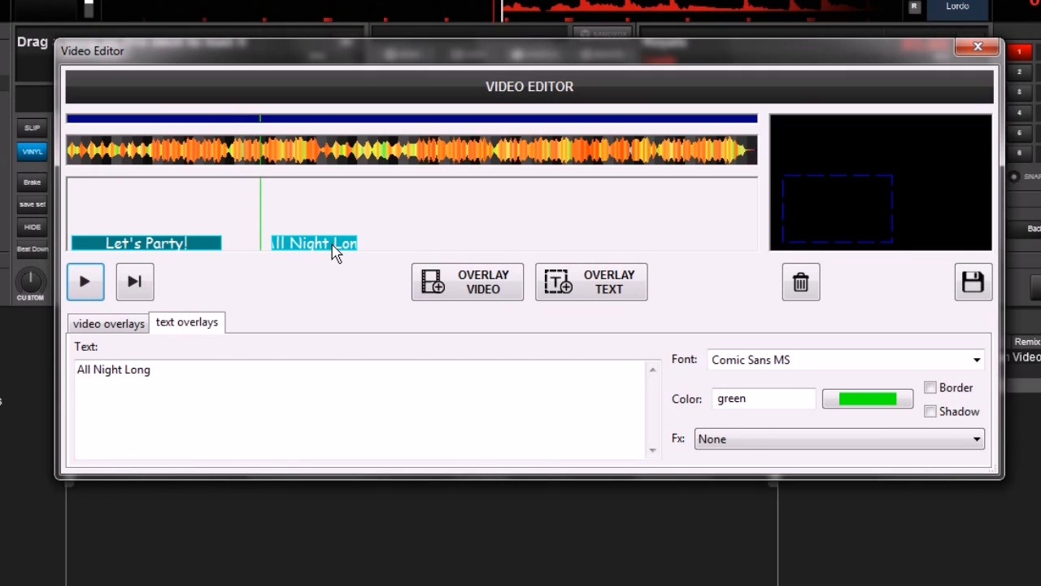
click(800, 282)
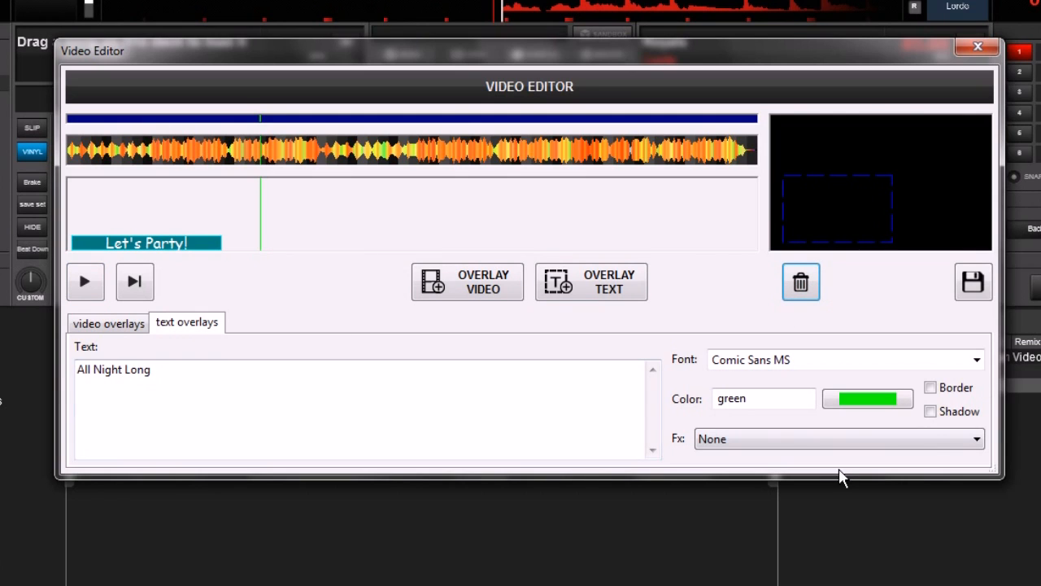
click(936, 445)
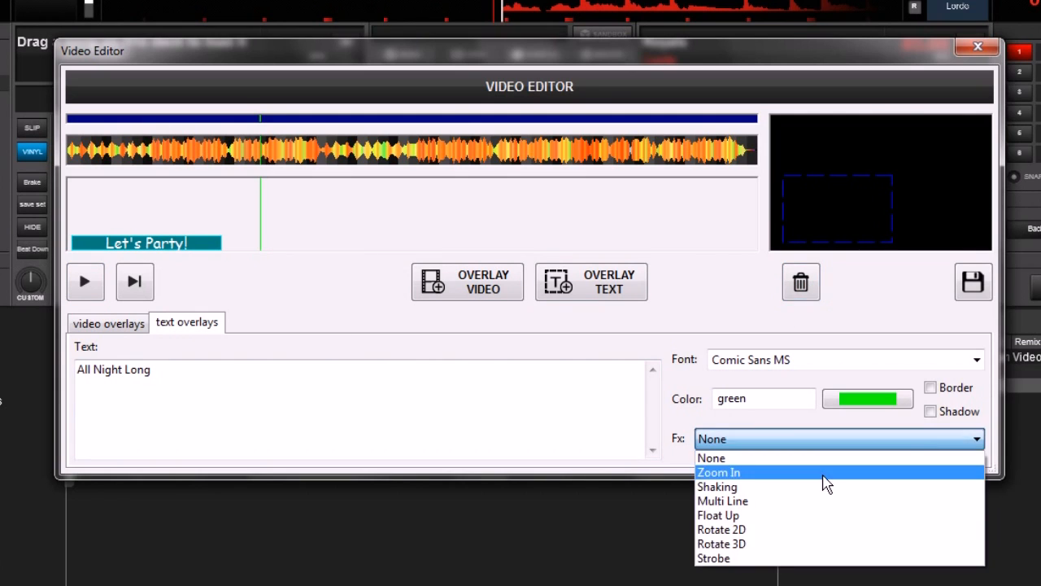
click(801, 487)
click(277, 370)
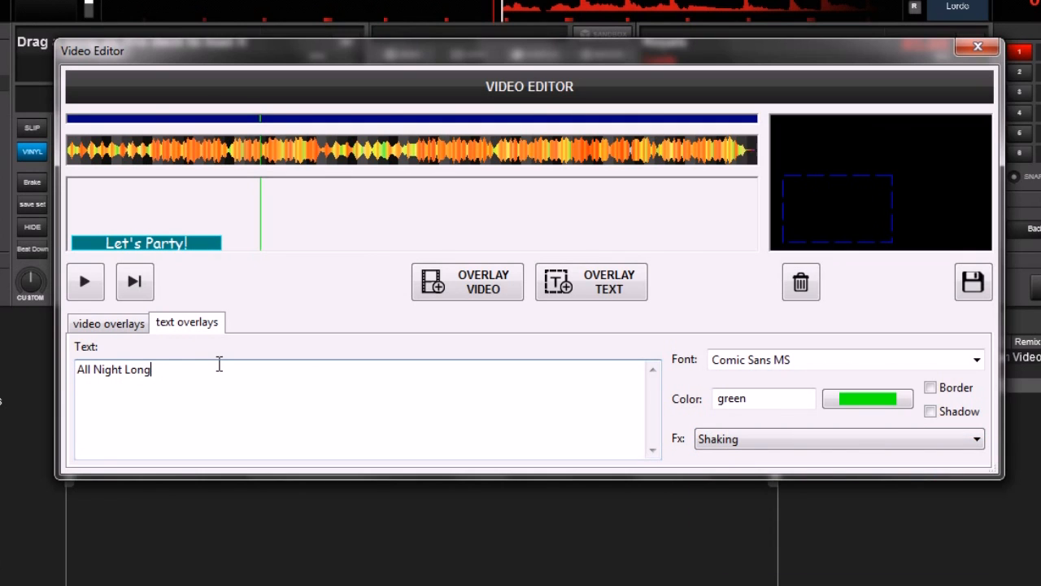
drag(247, 161, 298, 155)
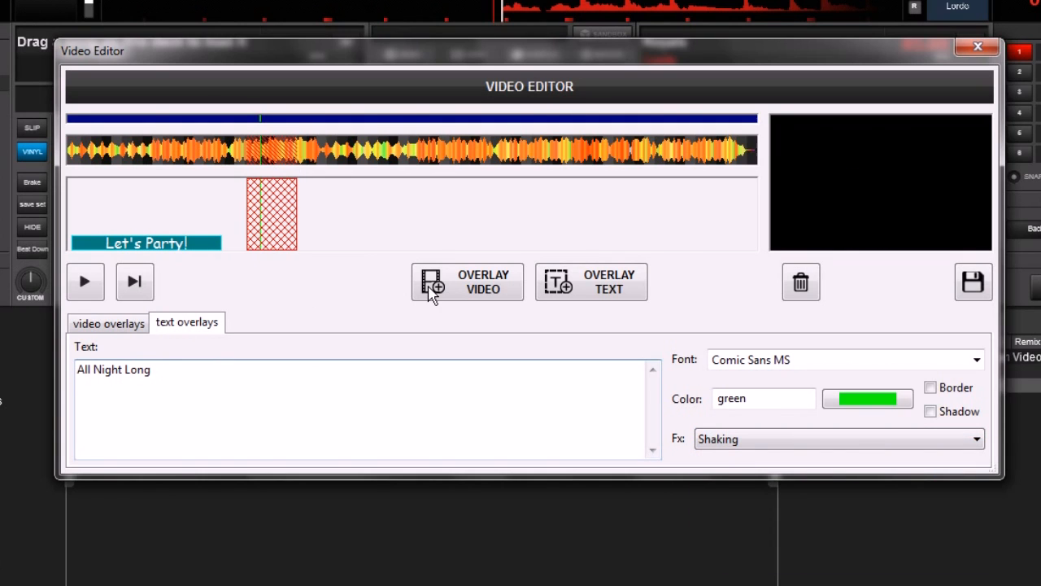
click(596, 286)
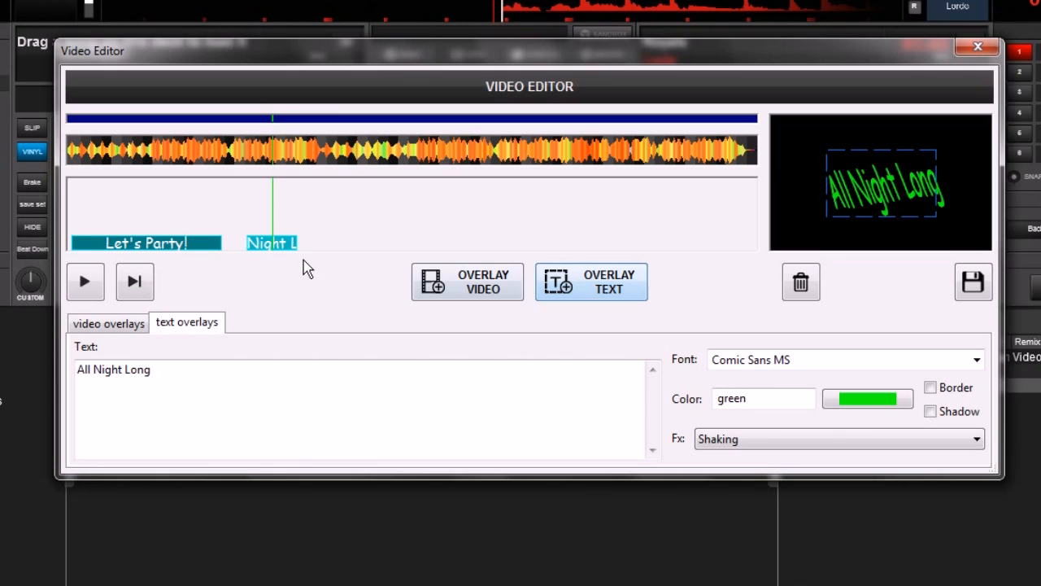
Step: Move the shaking "All Night Long" overlay directly behind "Let's Party!" and preview the transition between them
click(266, 242)
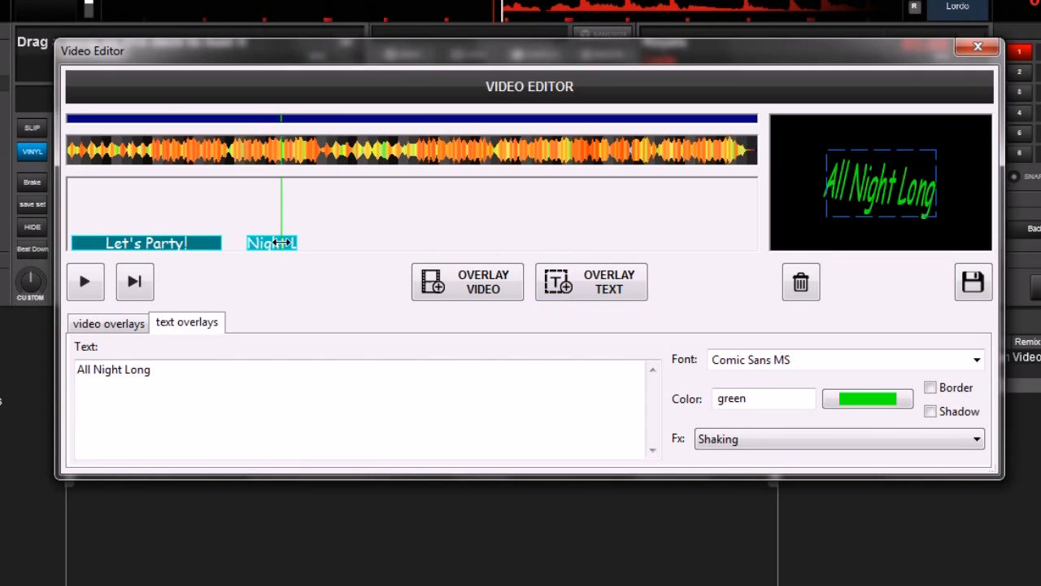
drag(266, 248, 236, 248)
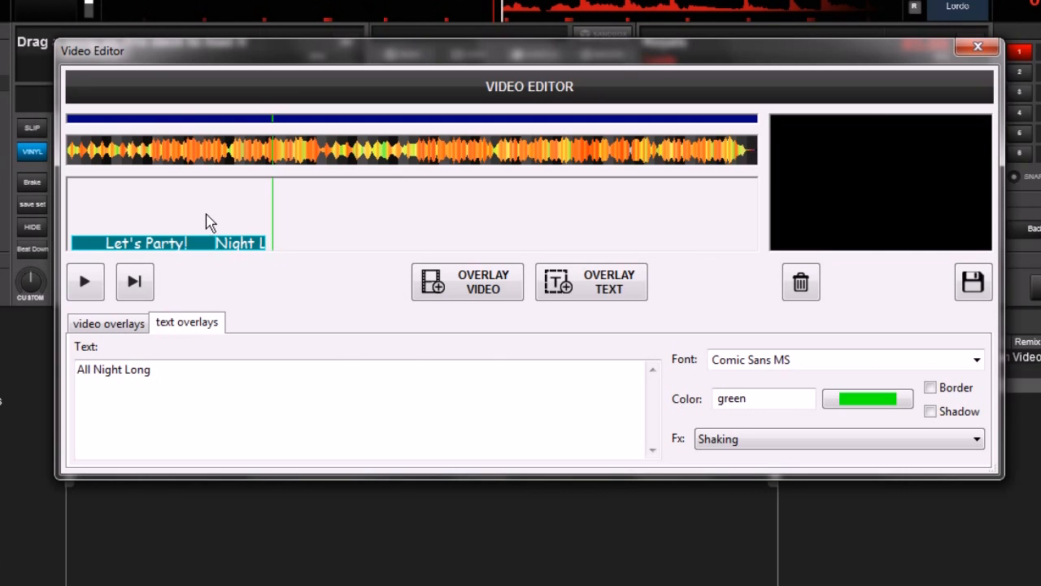
click(209, 220)
click(81, 290)
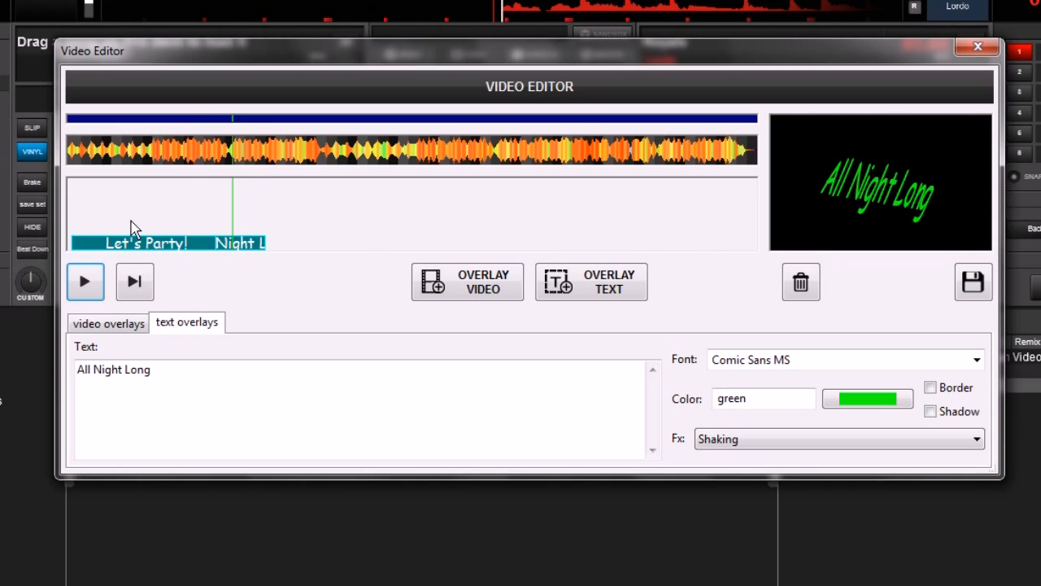
Step: Join "Let's Party!" and a longer "All Night Long" overlay at the timeline's start, and move the "All Night Long" text to the frame's lower left
click(148, 247)
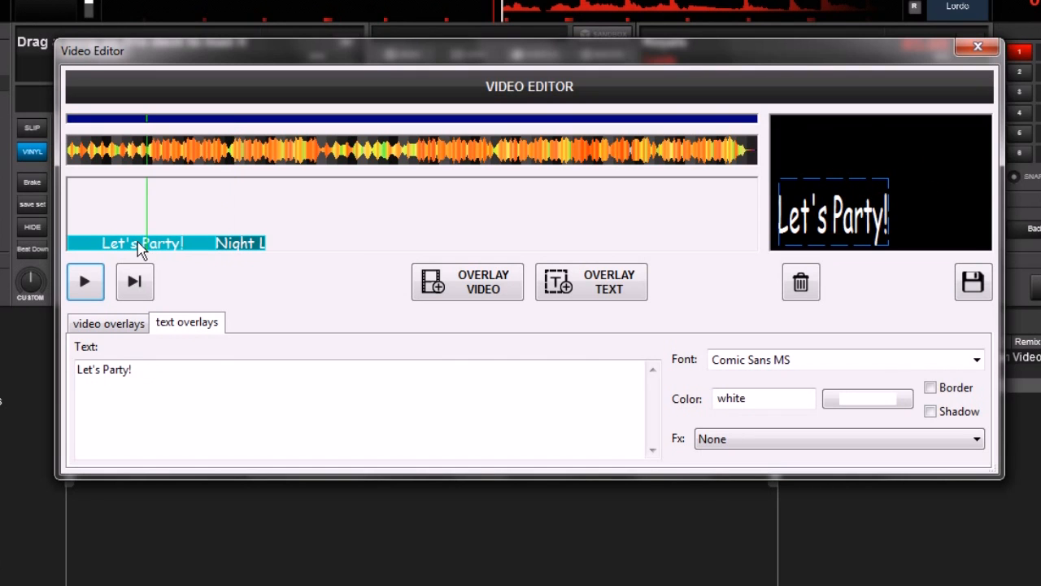
click(245, 249)
drag(216, 243, 135, 243)
drag(253, 250, 223, 251)
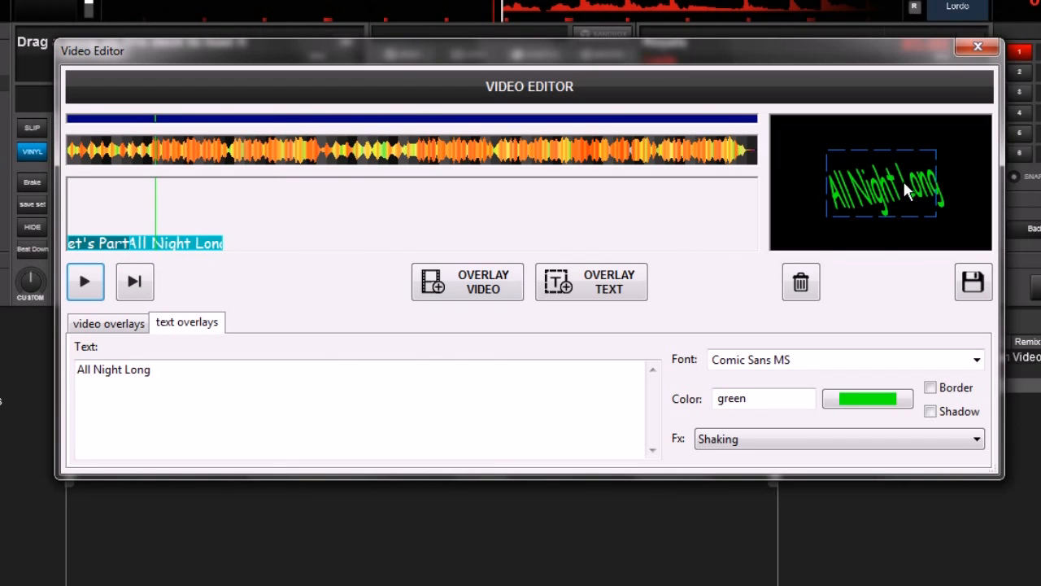
drag(908, 190, 861, 212)
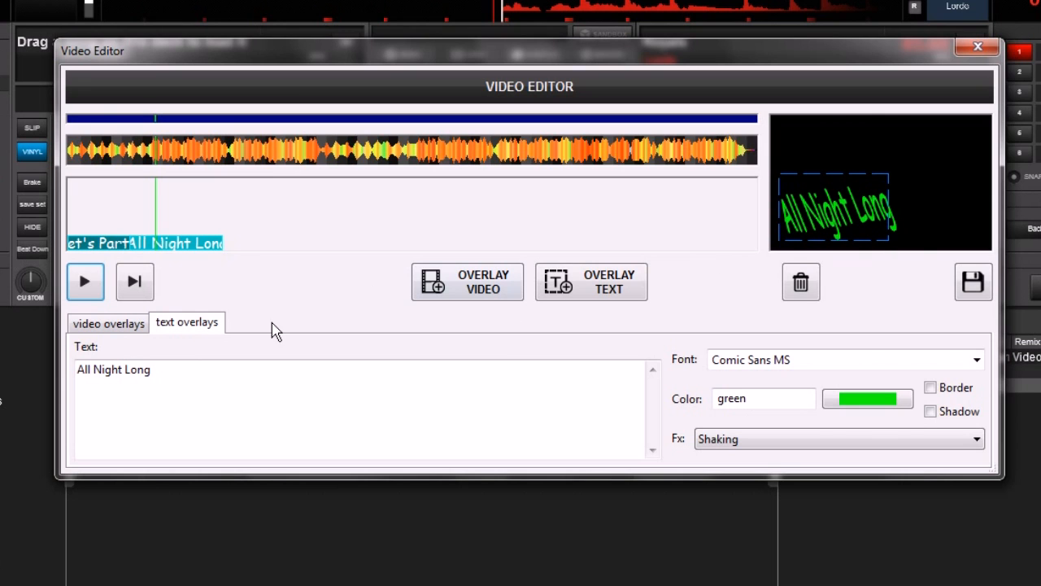
Step: Load camdform_1280x720.mp4 from the Beeple motion loops folder as a video overlay source
click(111, 327)
click(269, 379)
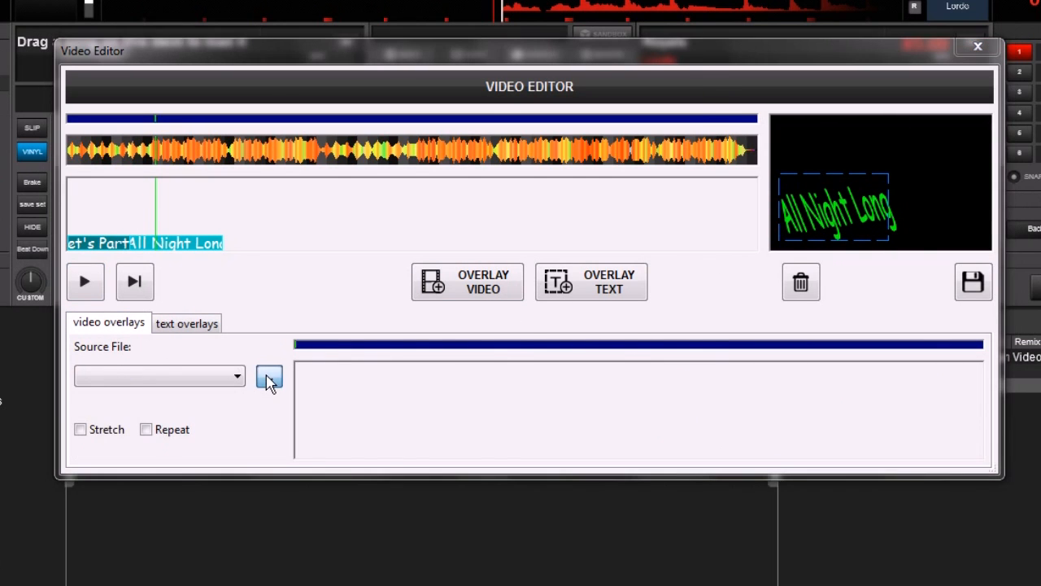
drag(699, 186, 697, 216)
click(510, 285)
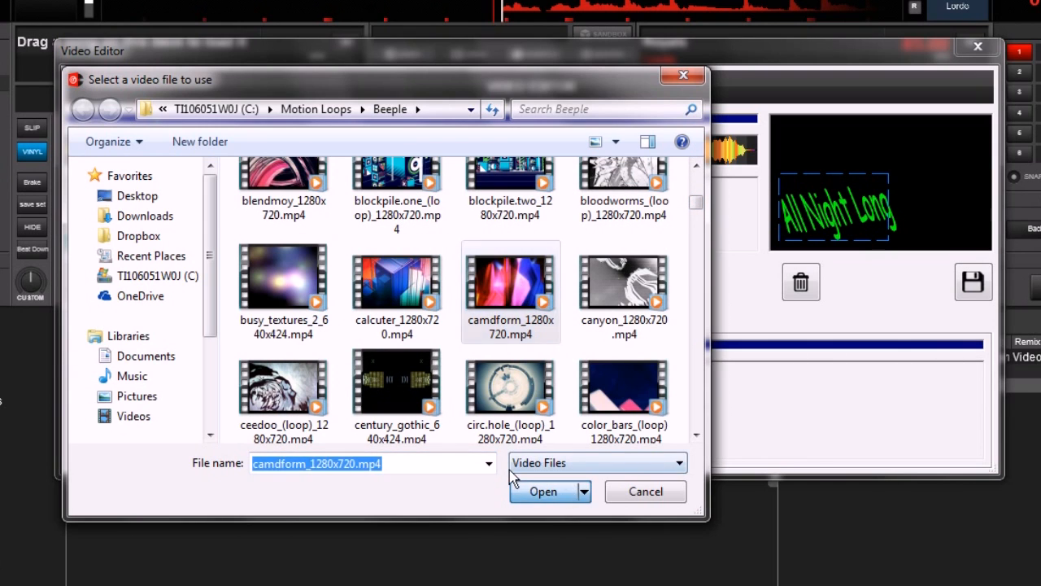
click(525, 488)
Step: Load bilousby_1280x720.mp4 from the Beeple folder as a second video overlay source
click(238, 376)
click(280, 382)
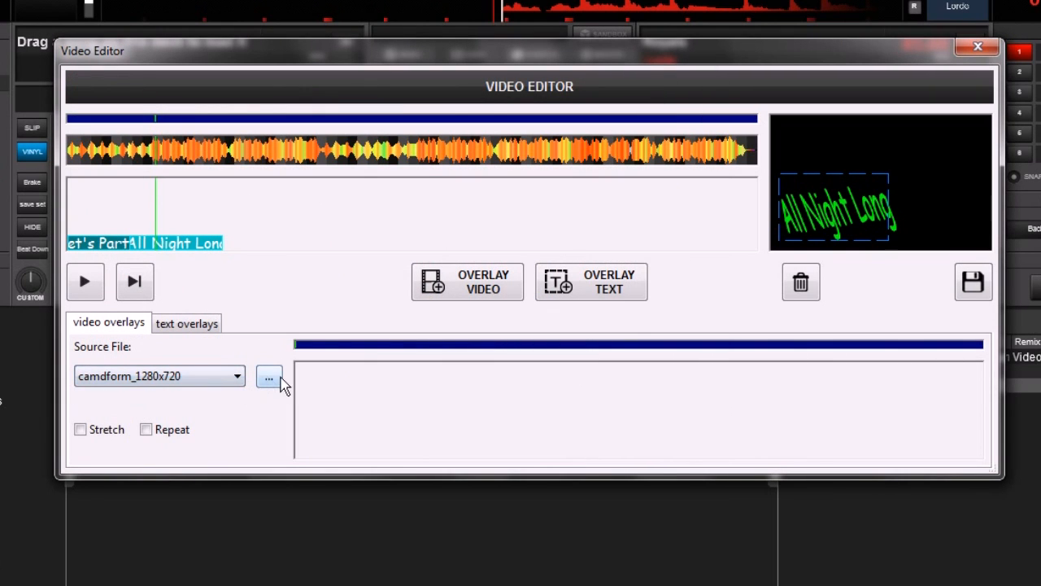
click(280, 378)
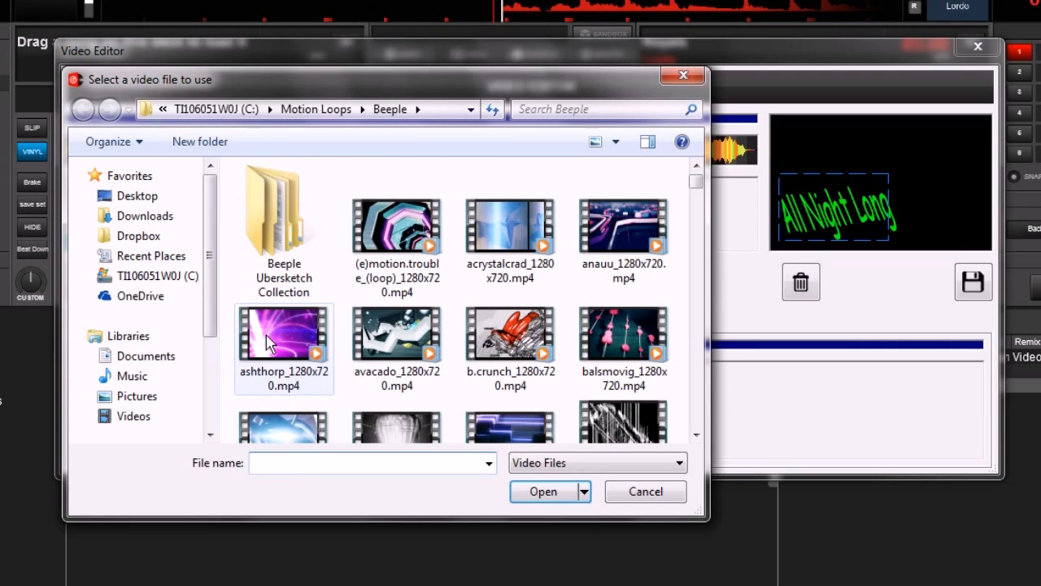
click(268, 342)
click(413, 433)
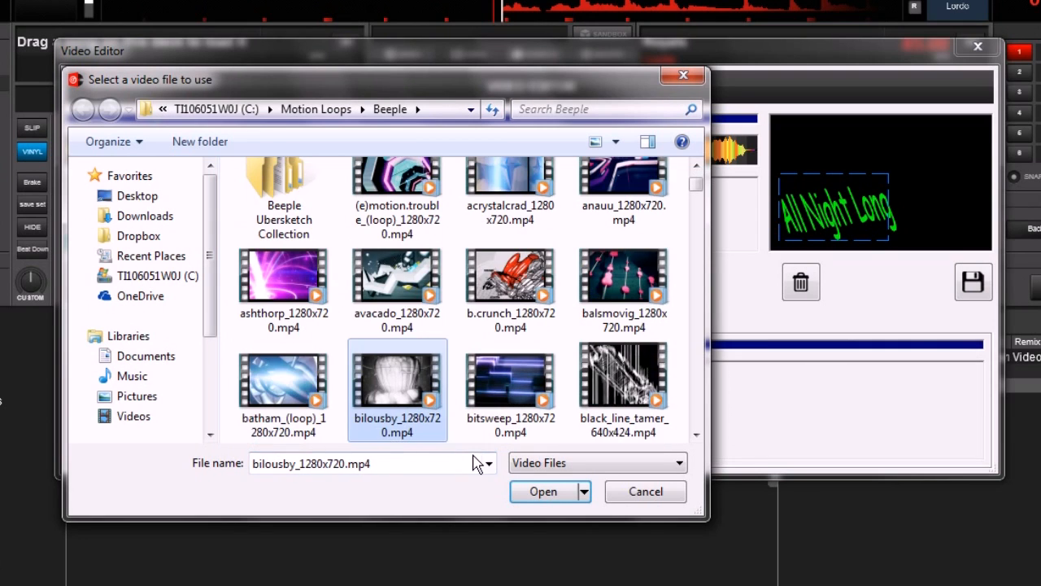
click(543, 491)
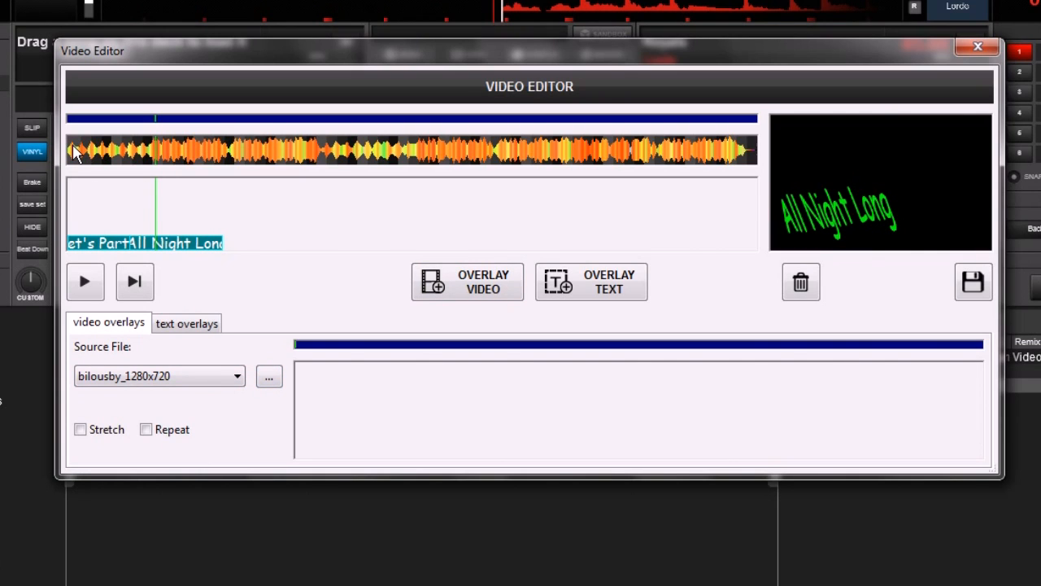
Step: Overlay the bilousby_1280x720 clip on the opening section of the track and the camdform_1280x720 clip on the section directly after it
drag(69, 150, 182, 168)
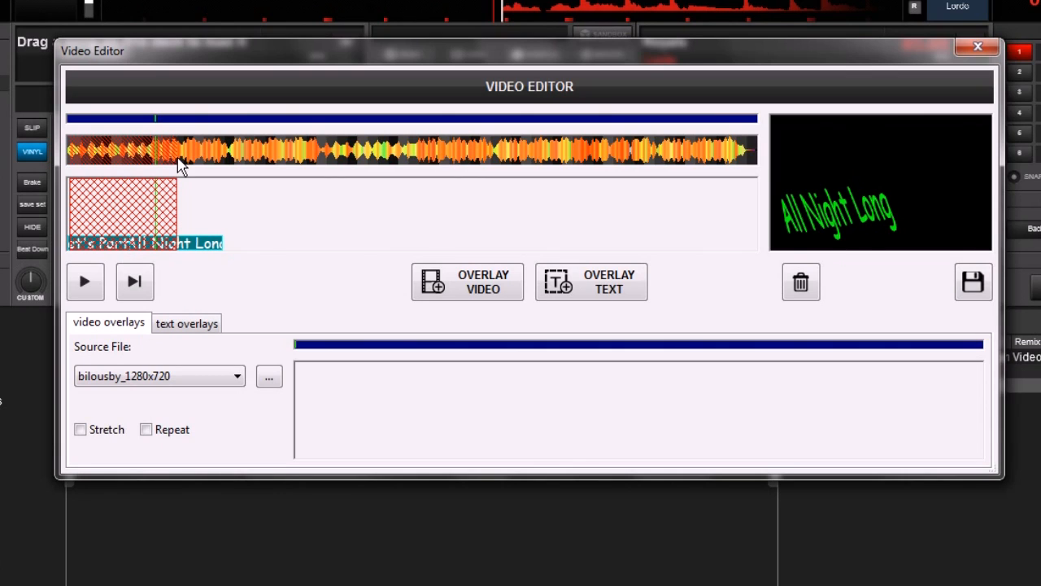
click(462, 291)
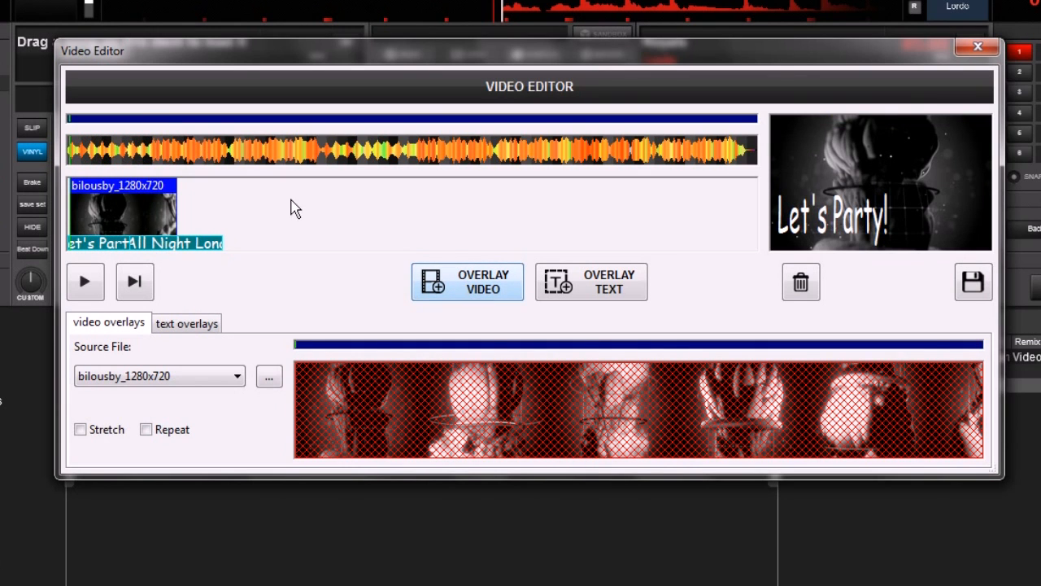
drag(179, 156, 263, 158)
click(230, 376)
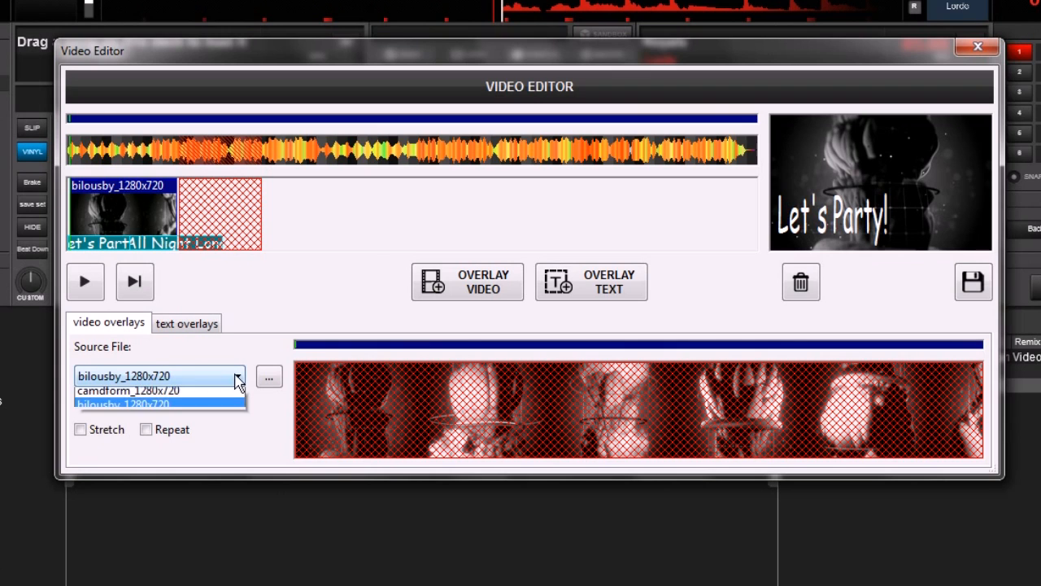
click(231, 391)
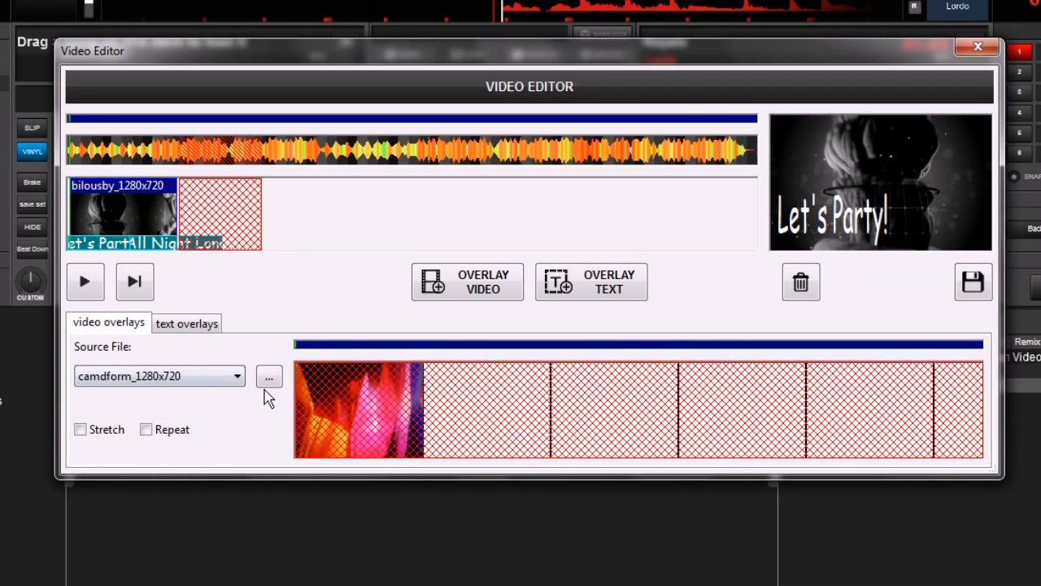
click(485, 285)
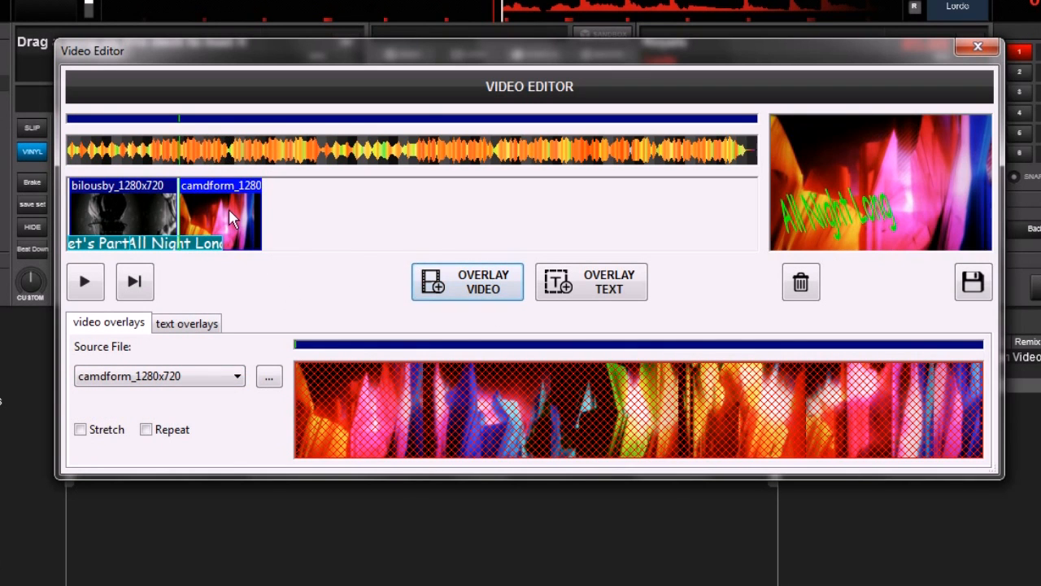
Step: Shift the camdform_1280x720 overlay slightly earlier so it overlaps the end of bilousby_1280x720, and preview the edit
drag(228, 208, 219, 210)
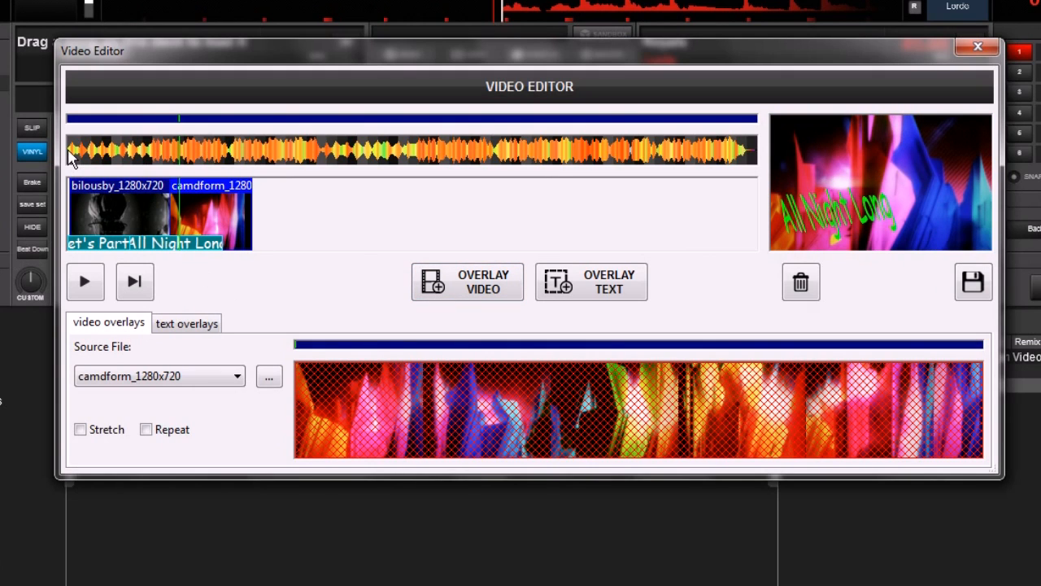
click(113, 151)
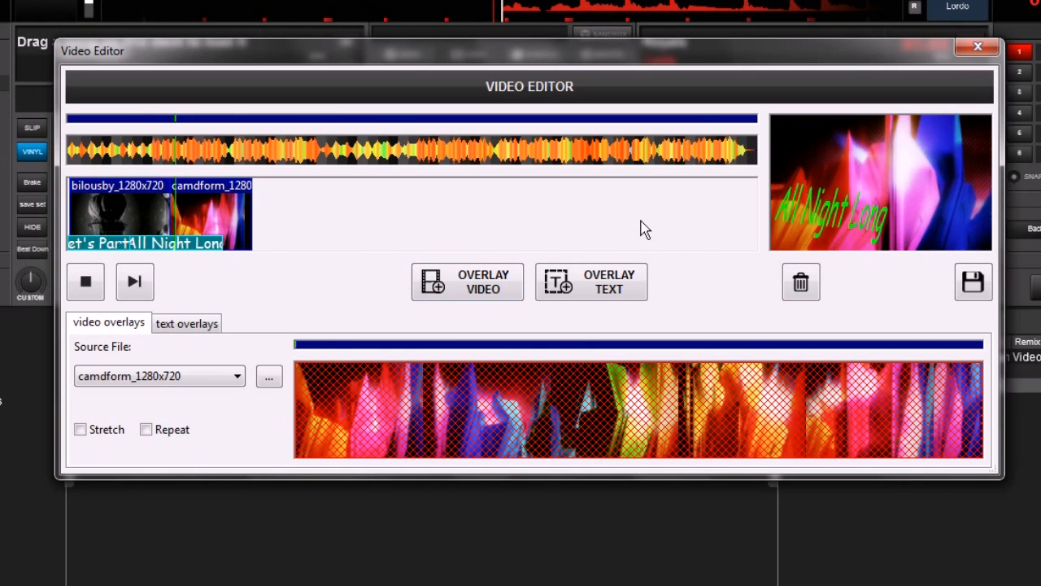
click(81, 286)
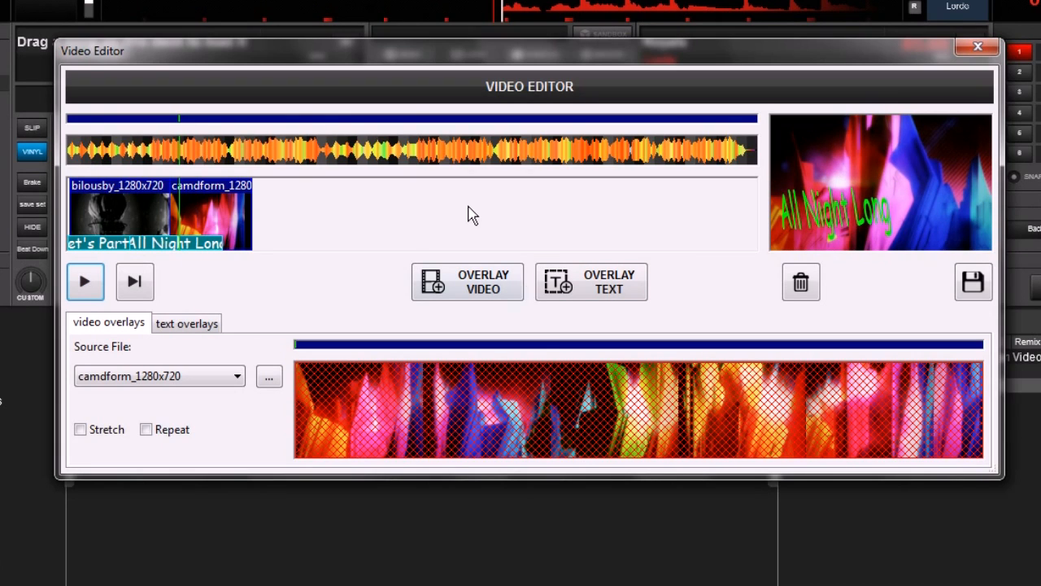
Step: Save the edit as 02 - Royals.vdjedit with the remix LINKED VIDEO, and search the library for royals
click(974, 283)
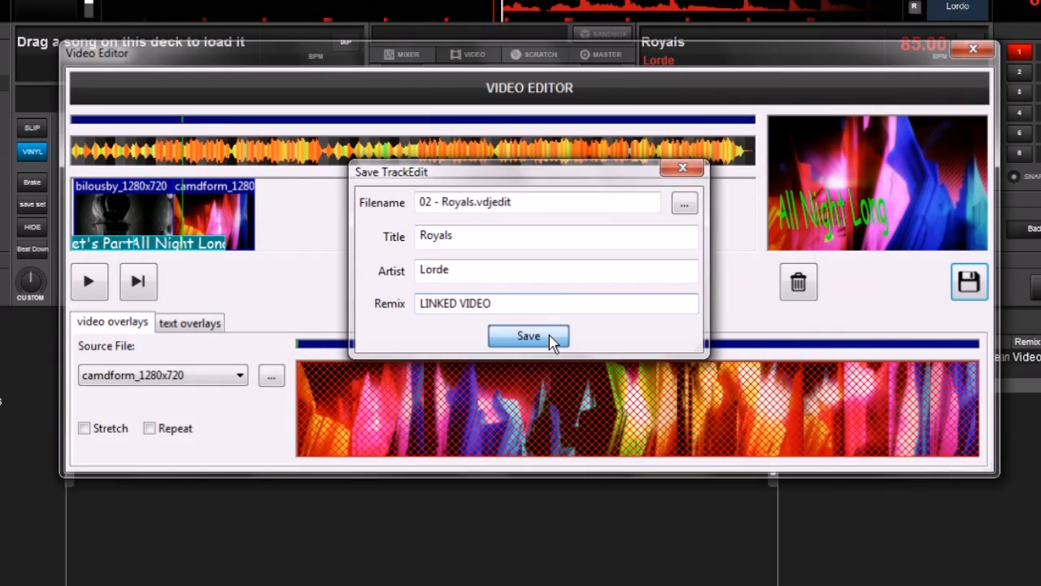
click(549, 337)
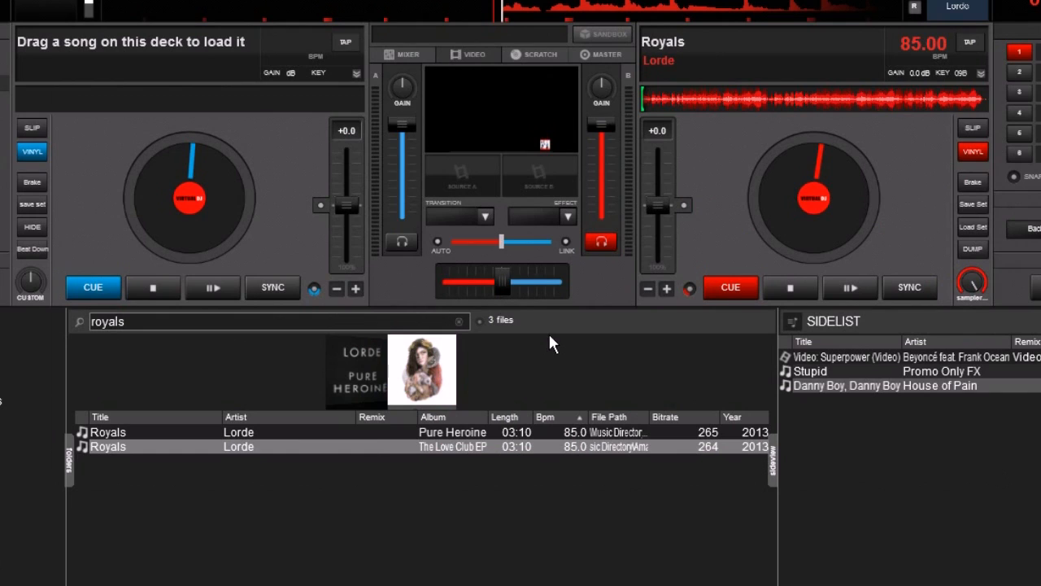
click(164, 322)
text(royals)
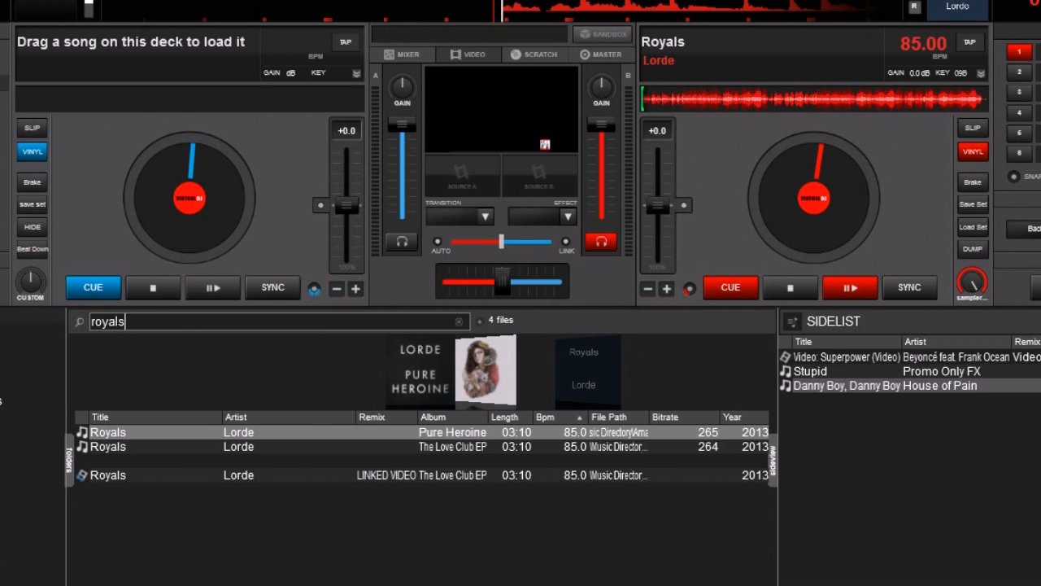
Step: Load the LINKED VIDEO version of Royals onto the second deck and start playing it
drag(81, 476, 806, 204)
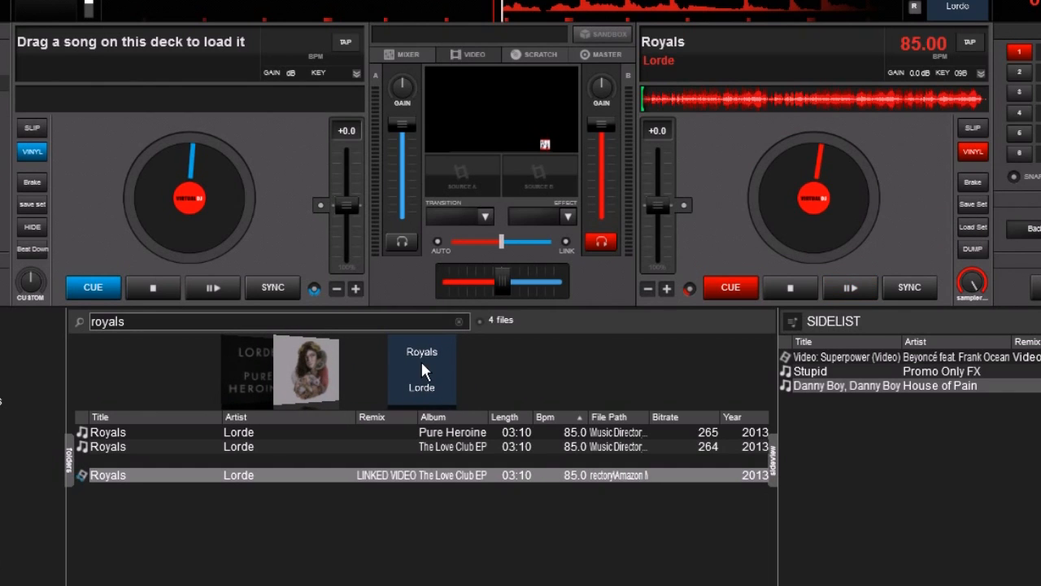
drag(112, 478, 726, 166)
click(843, 289)
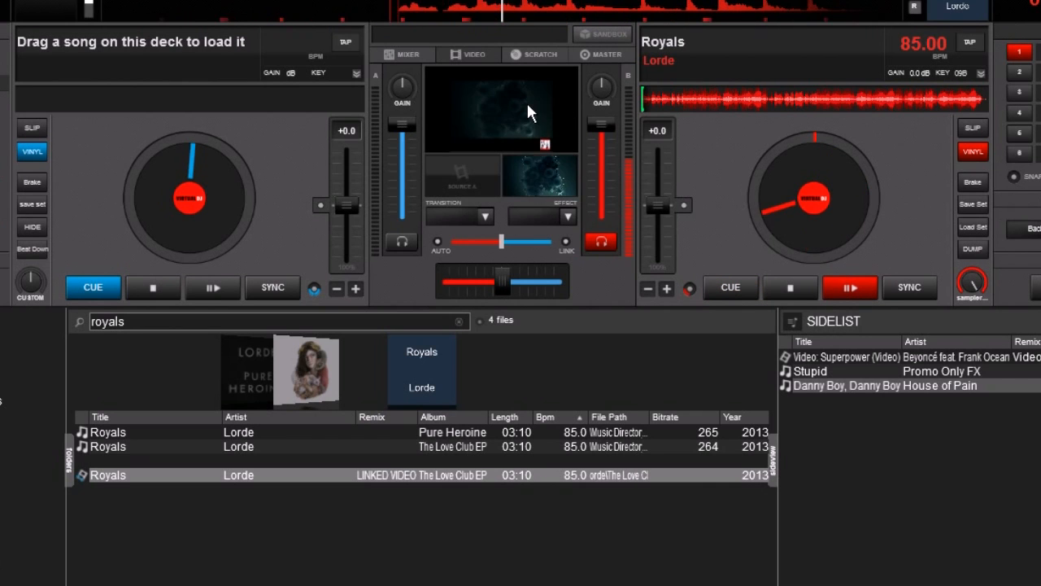
Step: Watch the playing Royals video in a separate video window moved clear of the deck, and stop playback
double_click(527, 100)
drag(437, 45, 497, 20)
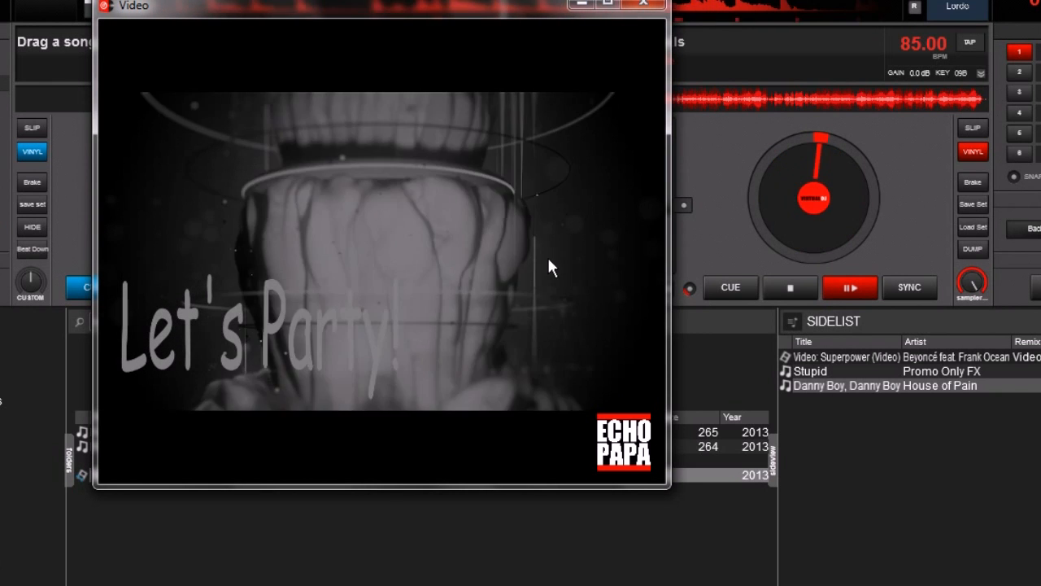
drag(479, 355, 439, 327)
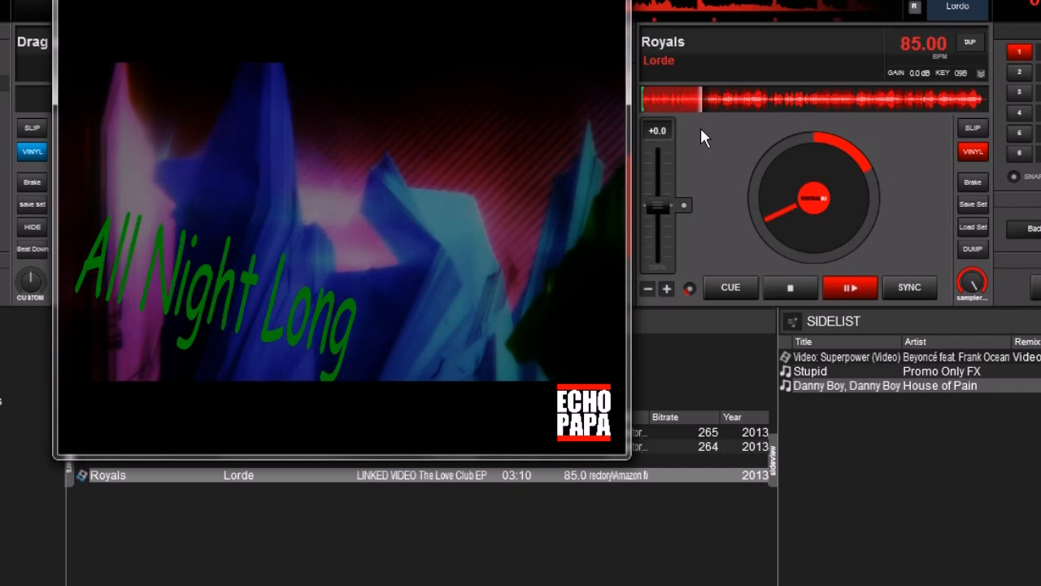
click(774, 295)
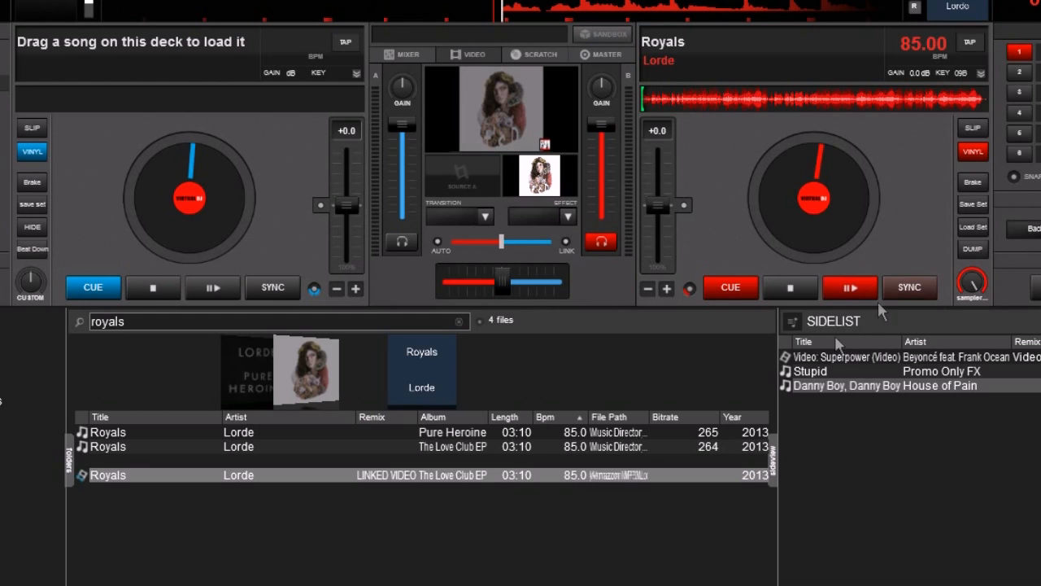
Step: Open the Superpower (Video) track from the sidelist in the Video Editor
click(828, 359)
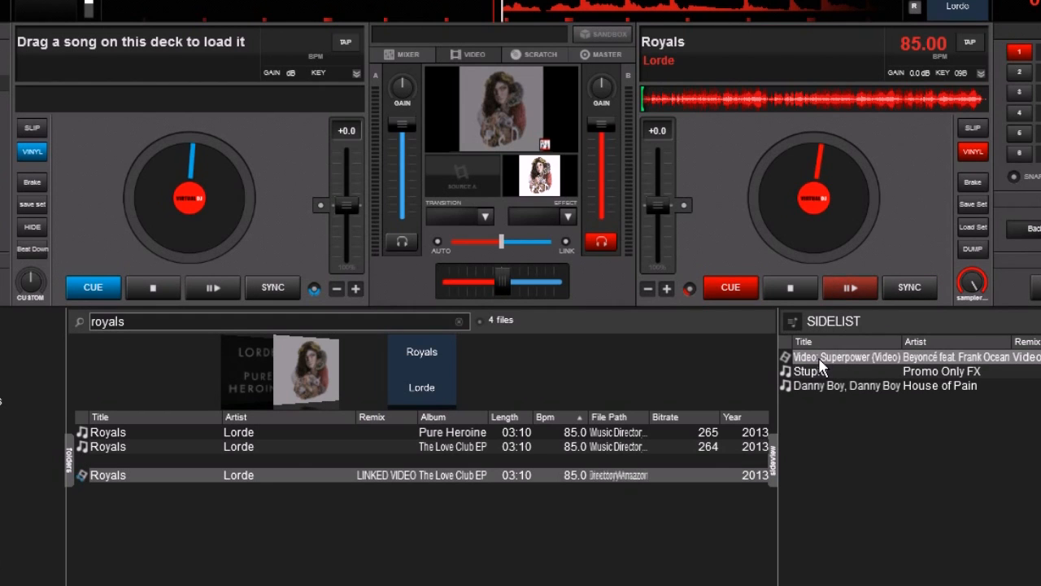
right_click(815, 357)
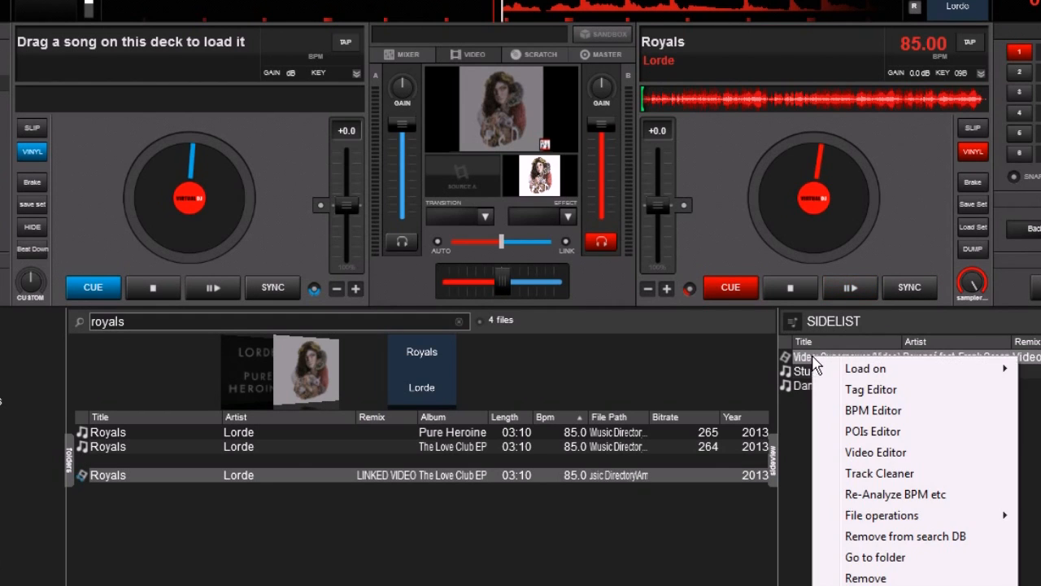
click(846, 455)
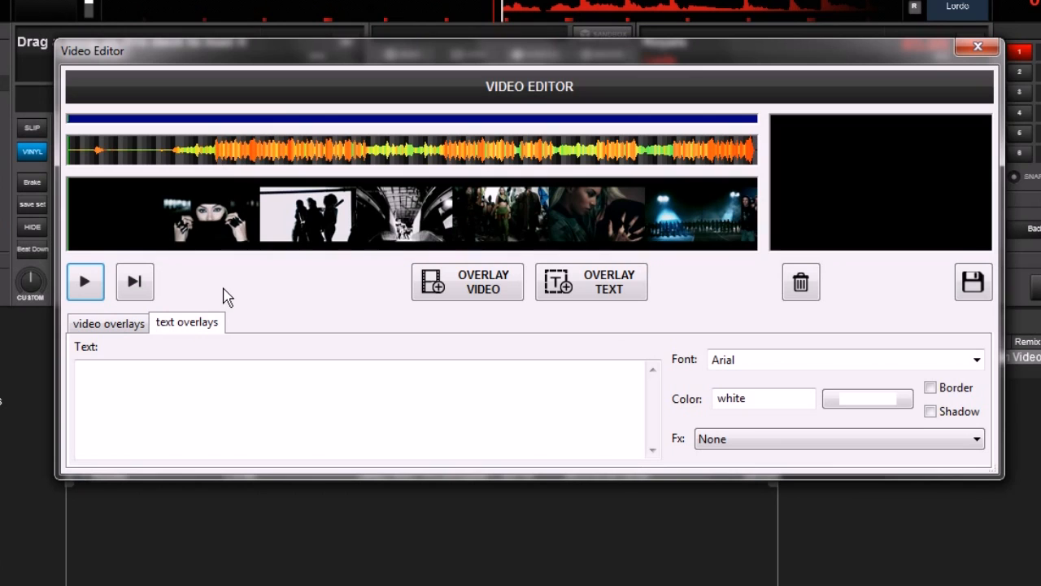
Step: Enter the overlay text Beyonce and set its font to Blackadder ITC
click(570, 294)
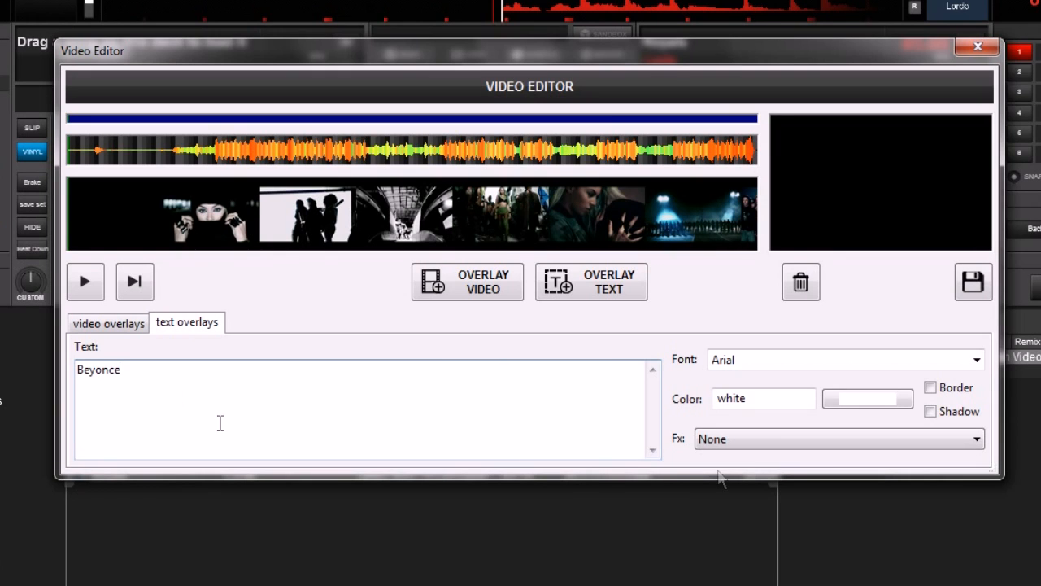
click(979, 360)
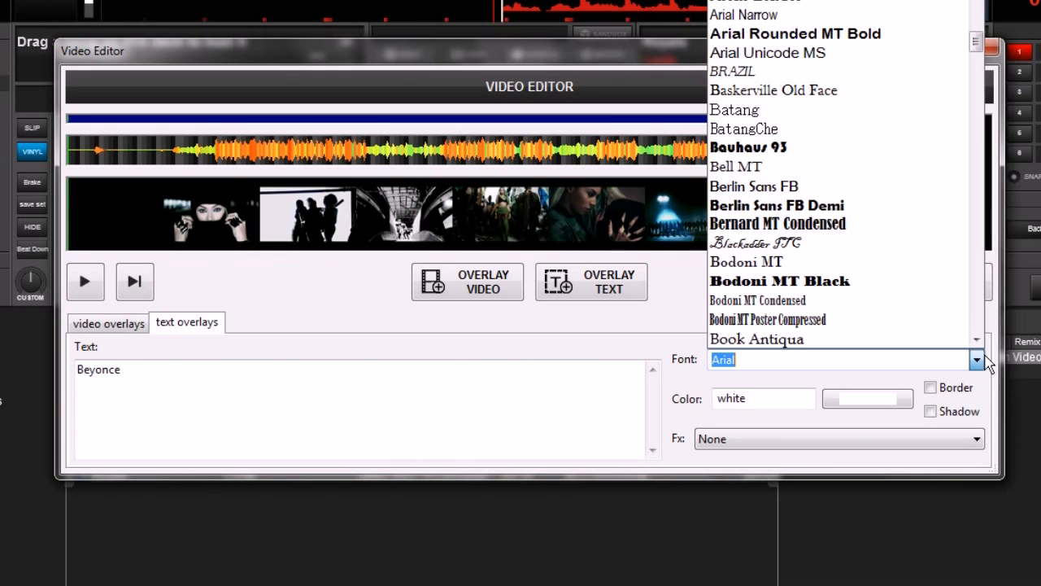
click(811, 225)
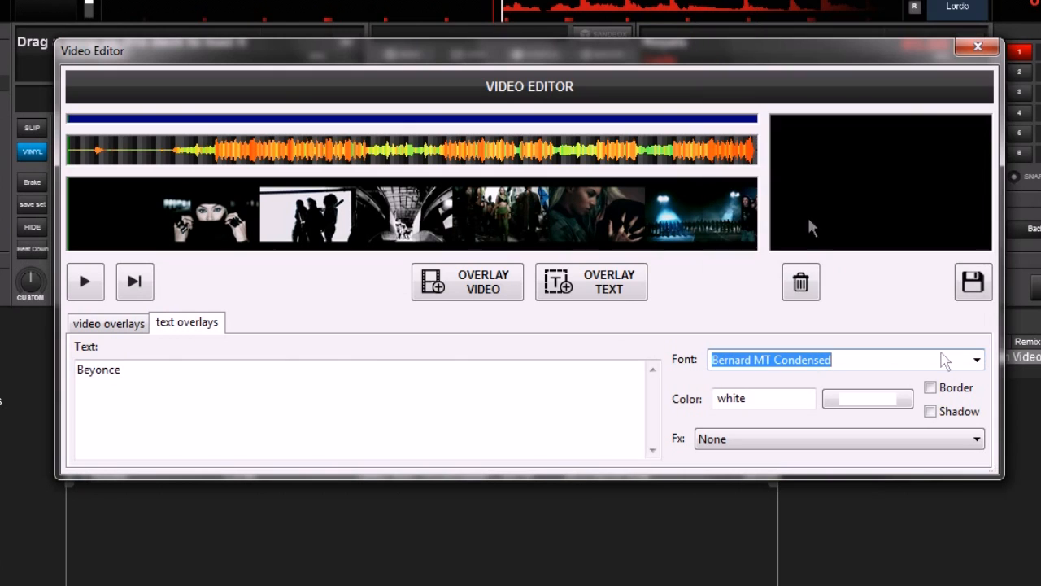
click(967, 359)
scroll(884, 328, down, 1)
click(818, 256)
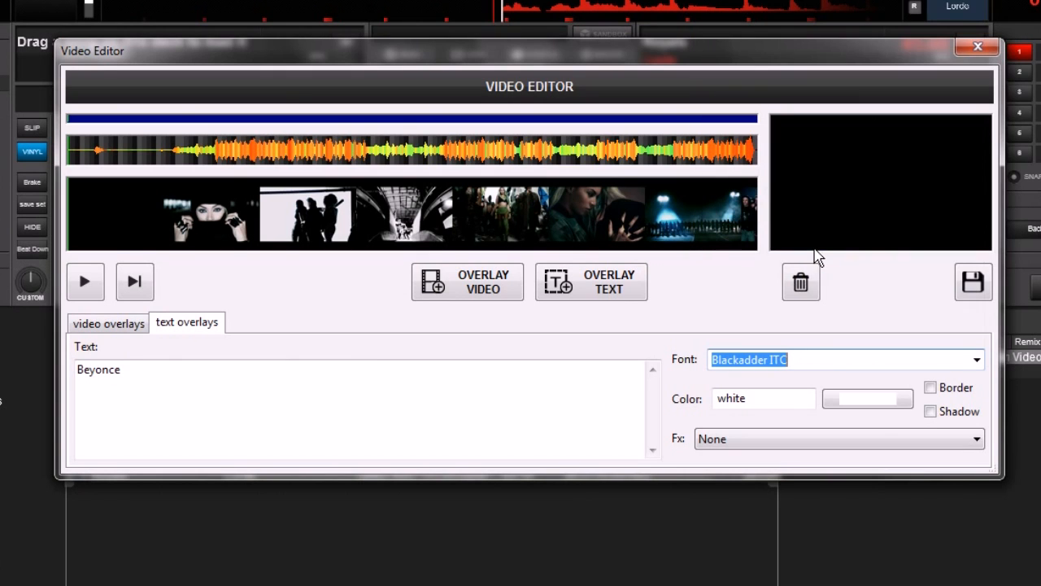
Step: Set the Beyonce text color to light yellow, rgb(255, 255, 128), and its effect to Float Up
click(885, 402)
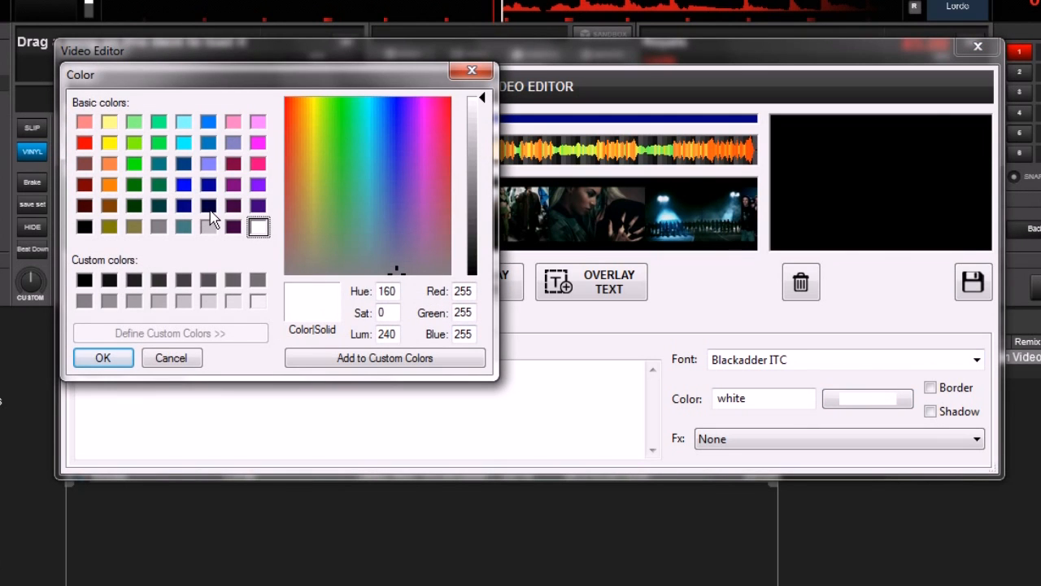
click(110, 122)
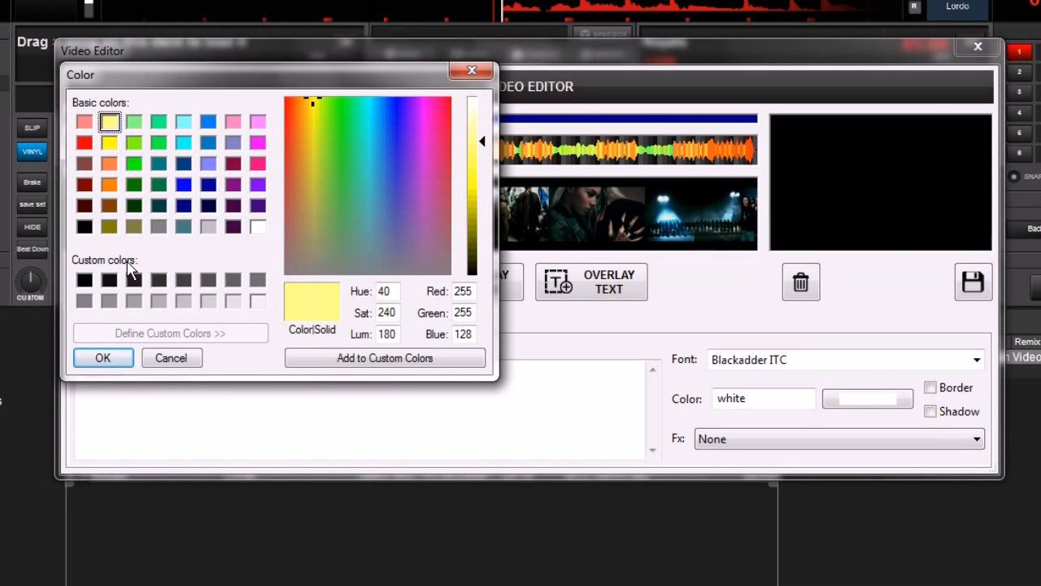
click(103, 358)
click(978, 440)
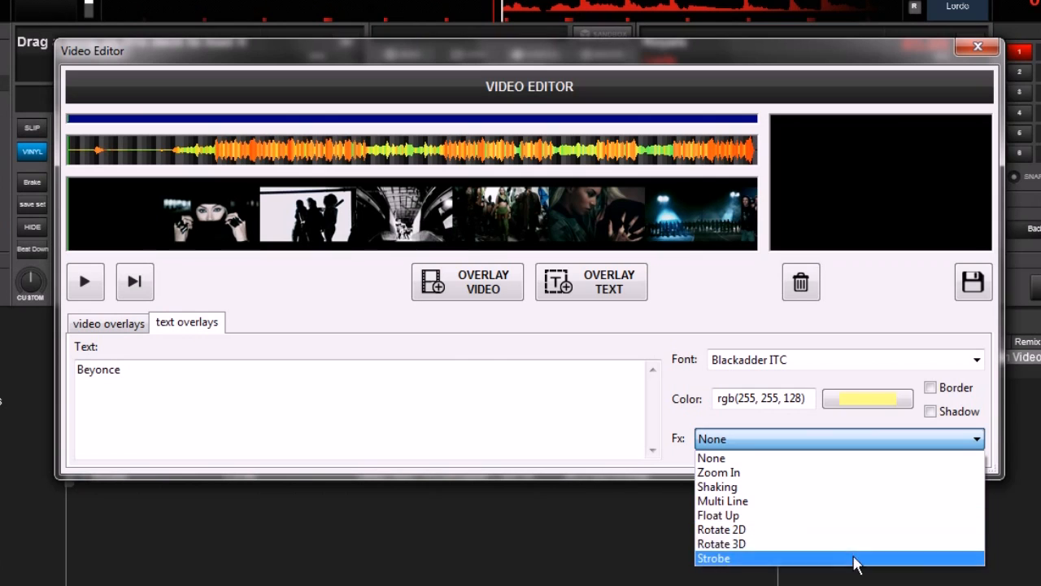
click(833, 517)
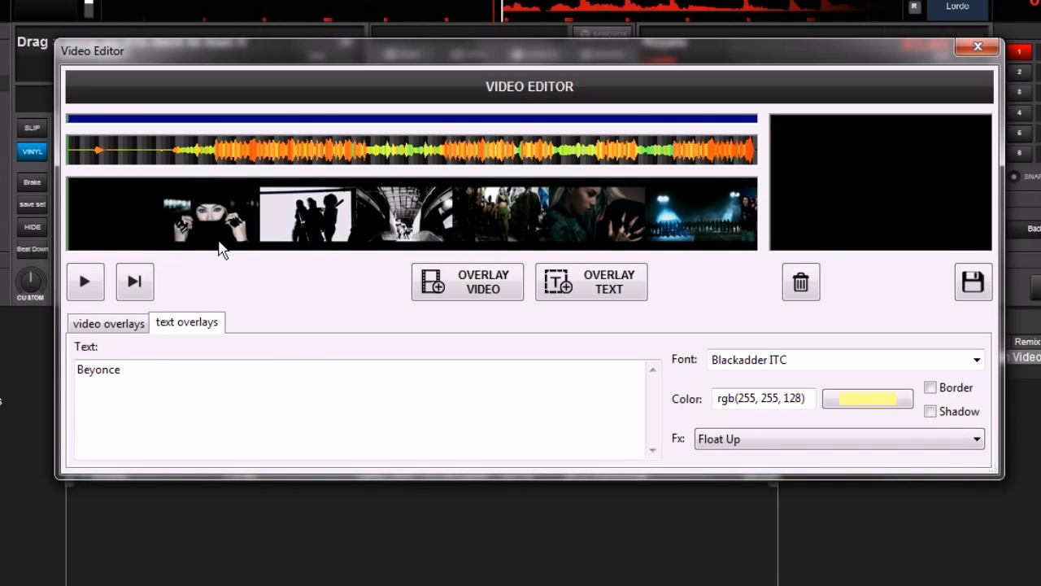
Step: Overlay the Beyonce text on a short section ending where the loud part of the waveform begins, and preview it
mouse_move(201, 212)
mouse_down()
mouse_move(232, 221)
mouse_move(206, 212)
mouse_move(216, 215)
mouse_up()
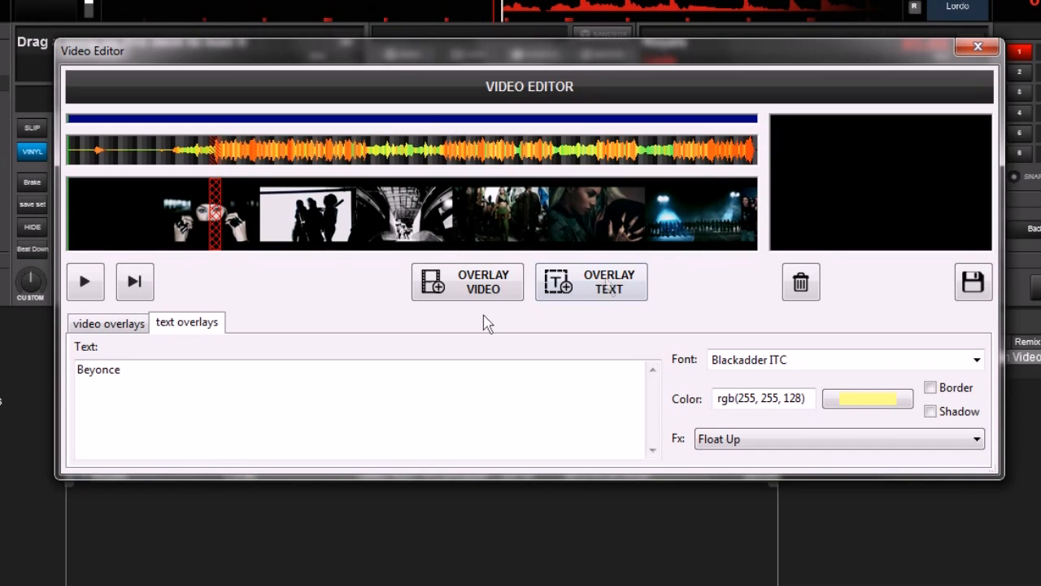
click(606, 284)
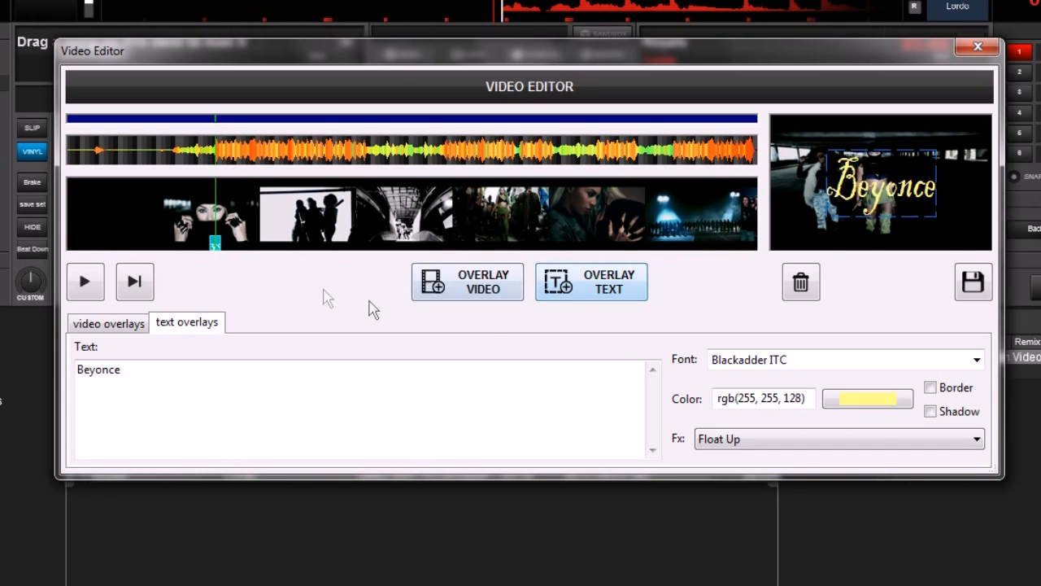
click(202, 226)
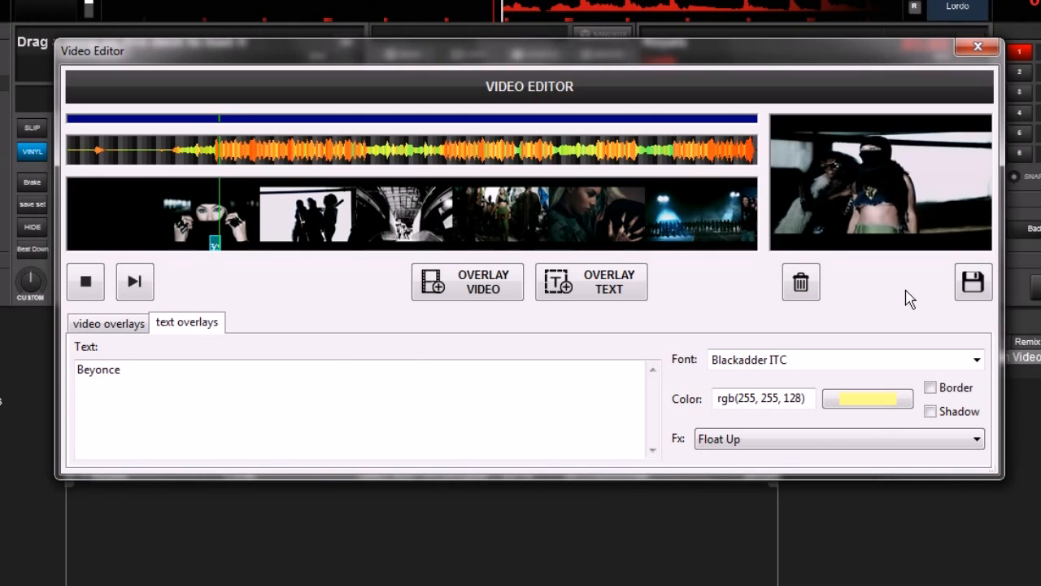
click(86, 281)
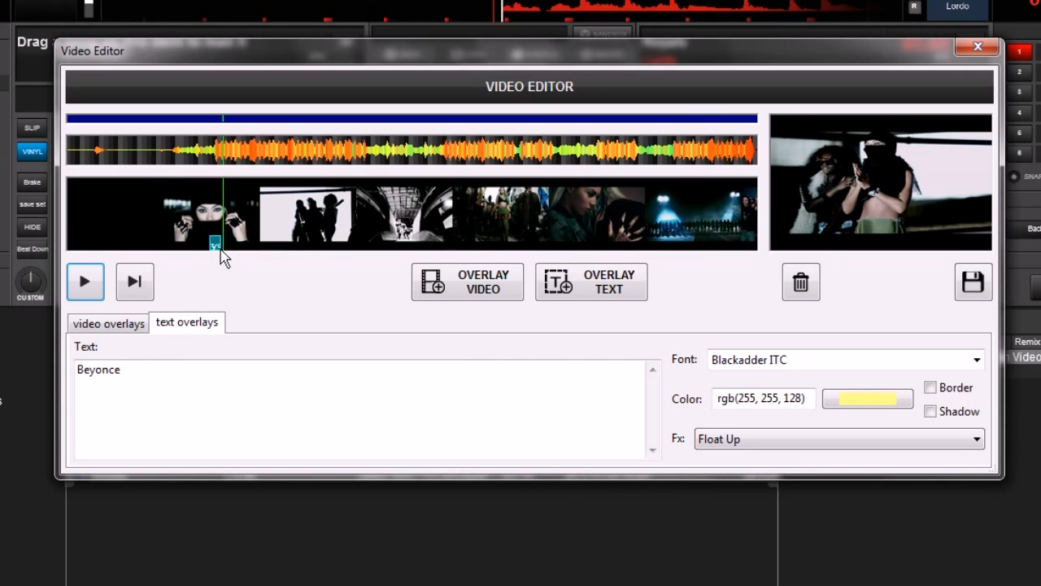
Step: Try selecting a short section of the video around the Beyonce text overlay
scroll(216, 248, up, 3)
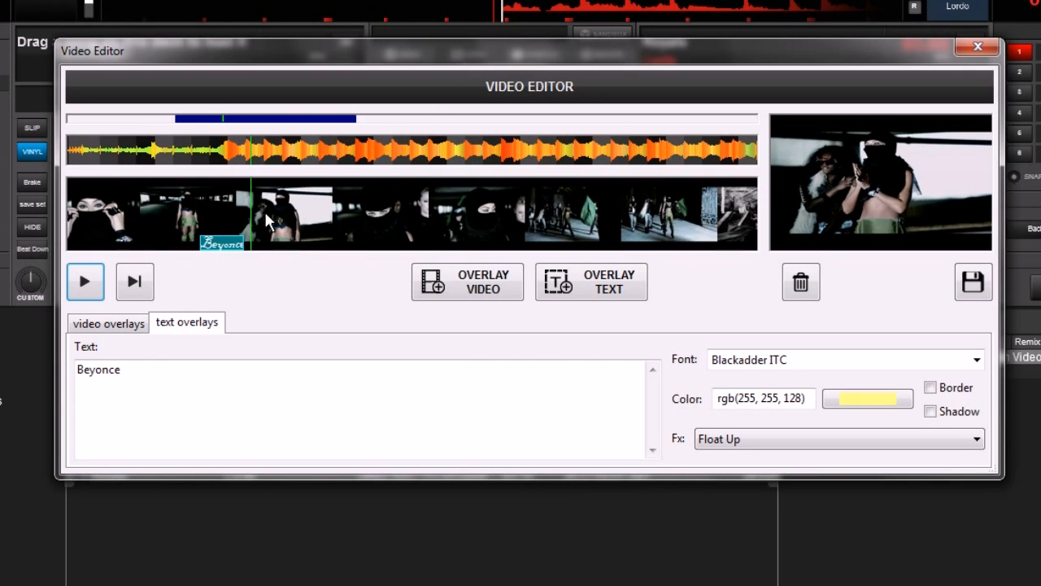
scroll(260, 236, up, 3)
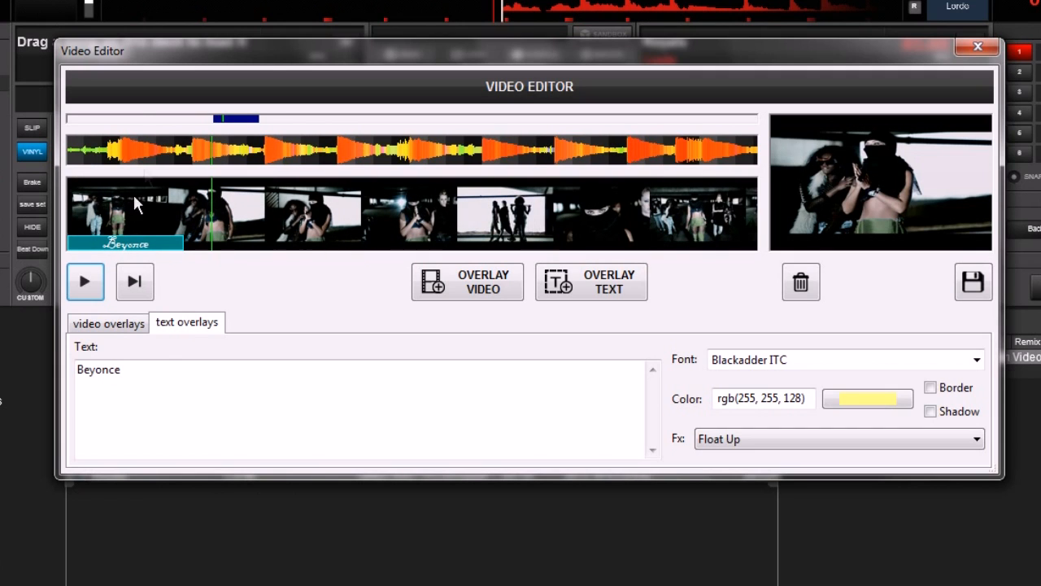
drag(139, 151, 164, 148)
drag(241, 127, 229, 128)
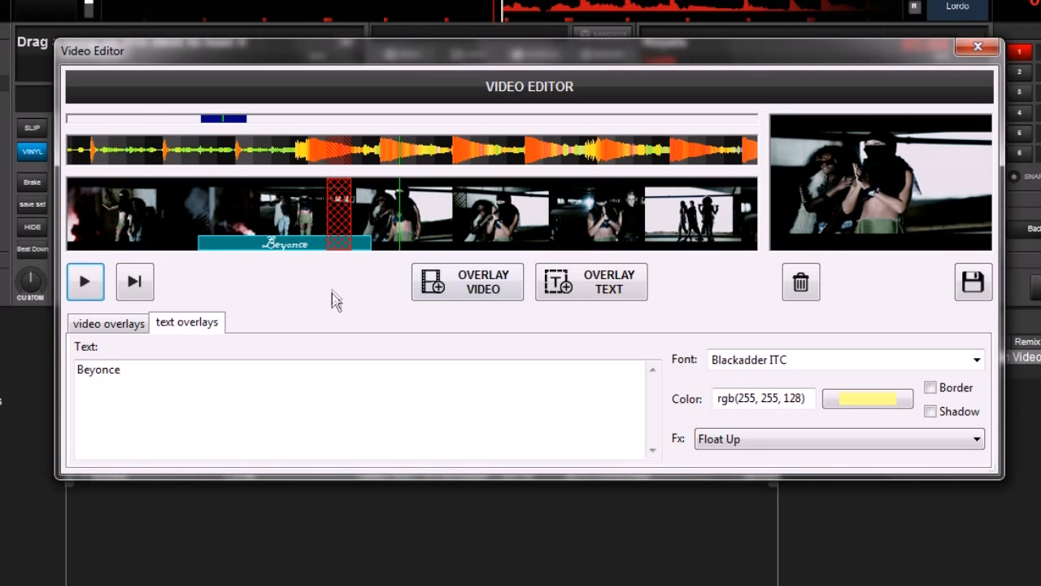
click(387, 159)
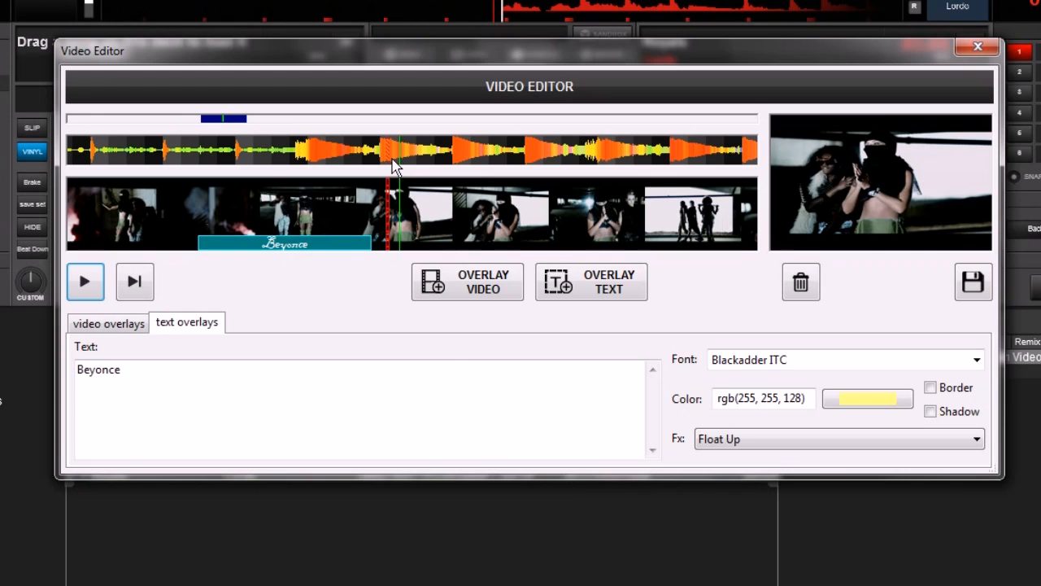
click(432, 210)
Step: Load ashthorp_1280x720.mp4 from the Beeple motion loops folder as the video overlay source
click(126, 323)
click(236, 379)
click(266, 377)
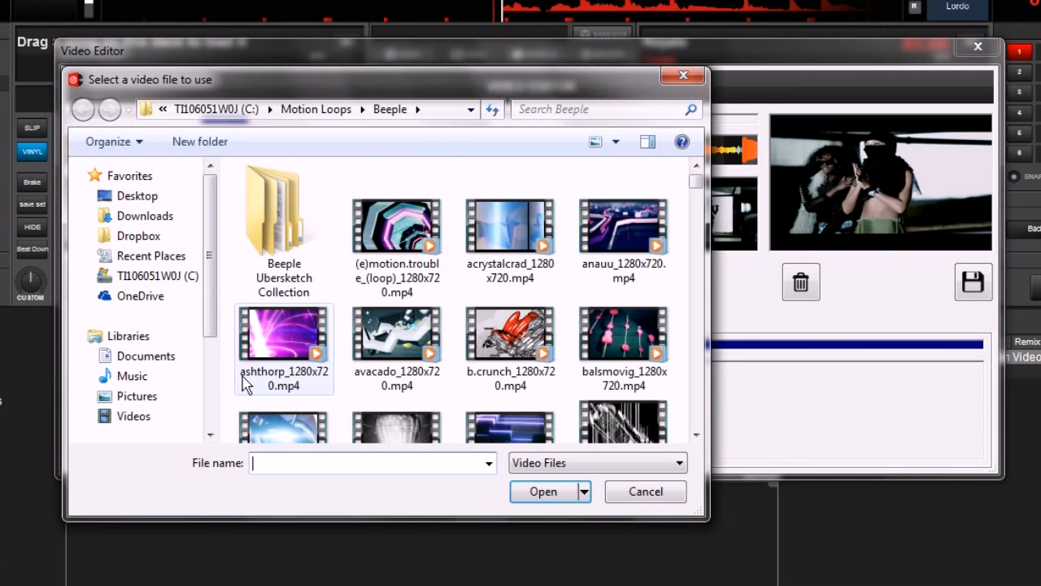
click(276, 341)
click(537, 493)
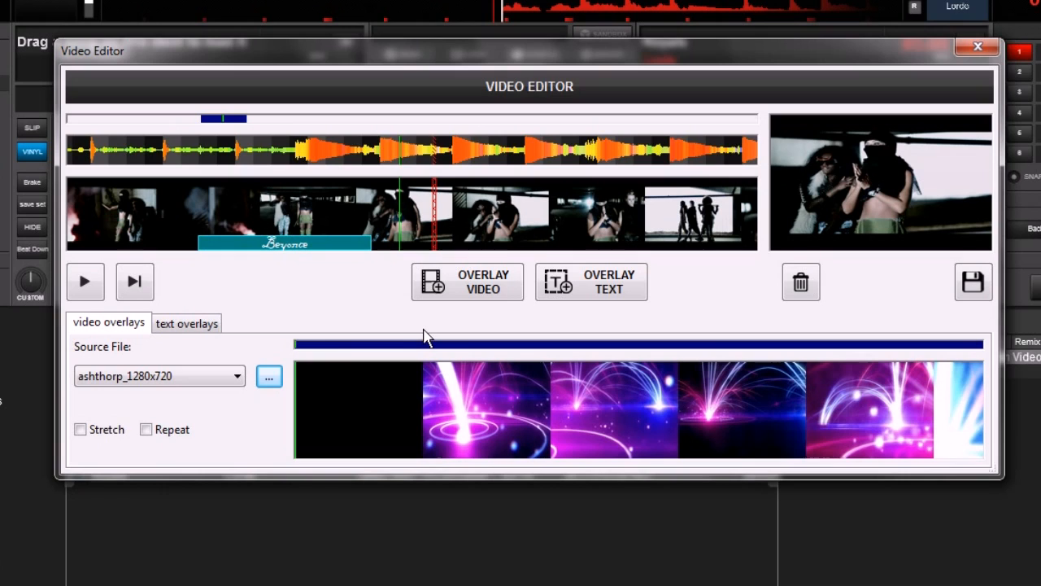
Step: Overlay the ashthorp_1280x720 clip on a short section within the second half of the Beyonce text overlay, and shorten the clip slightly
click(444, 222)
mouse_move(451, 217)
mouse_down()
mouse_move(518, 233)
mouse_move(278, 220)
mouse_move(328, 229)
mouse_up()
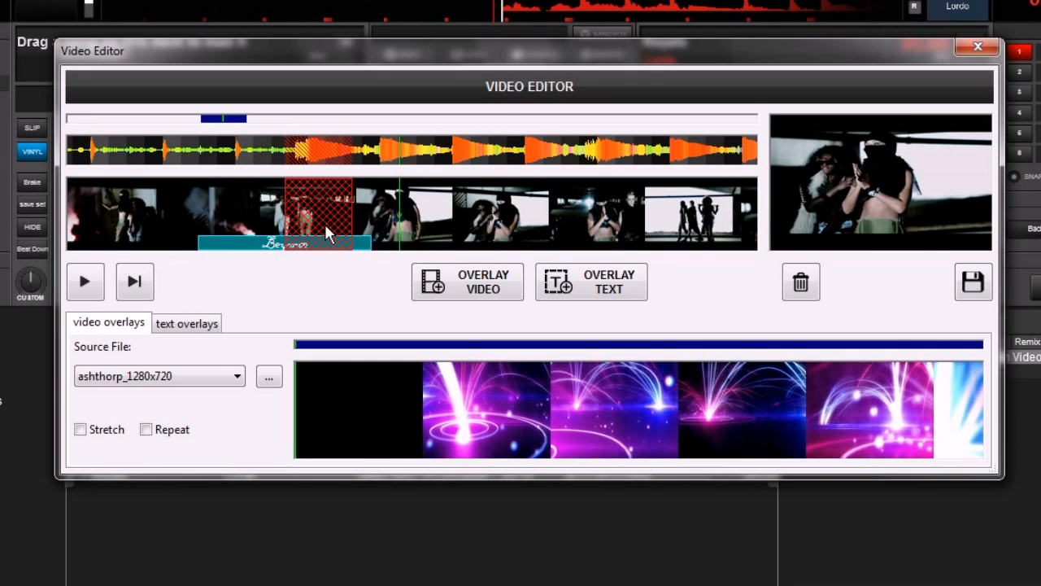
click(459, 290)
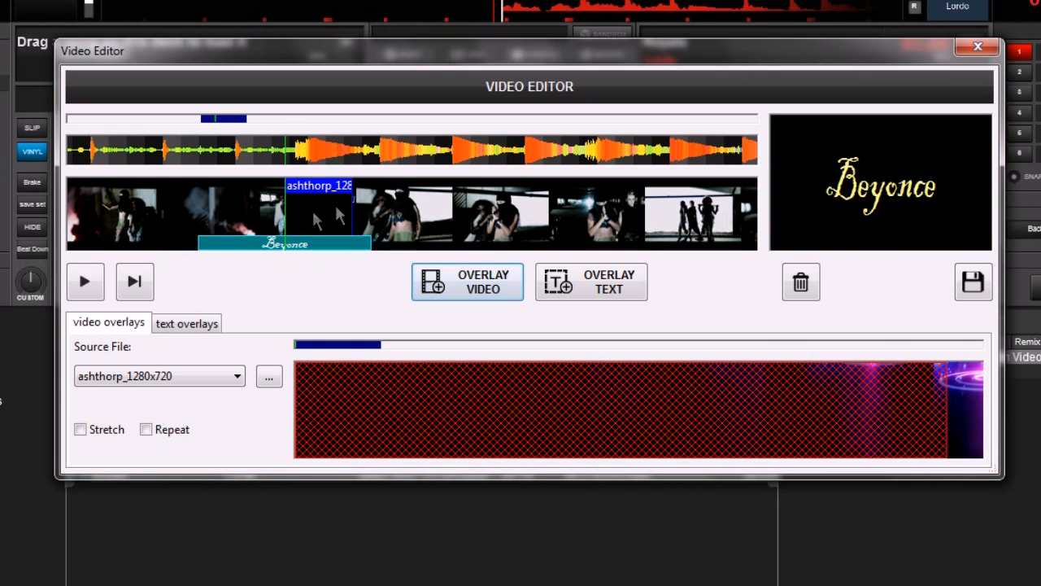
drag(314, 212, 339, 217)
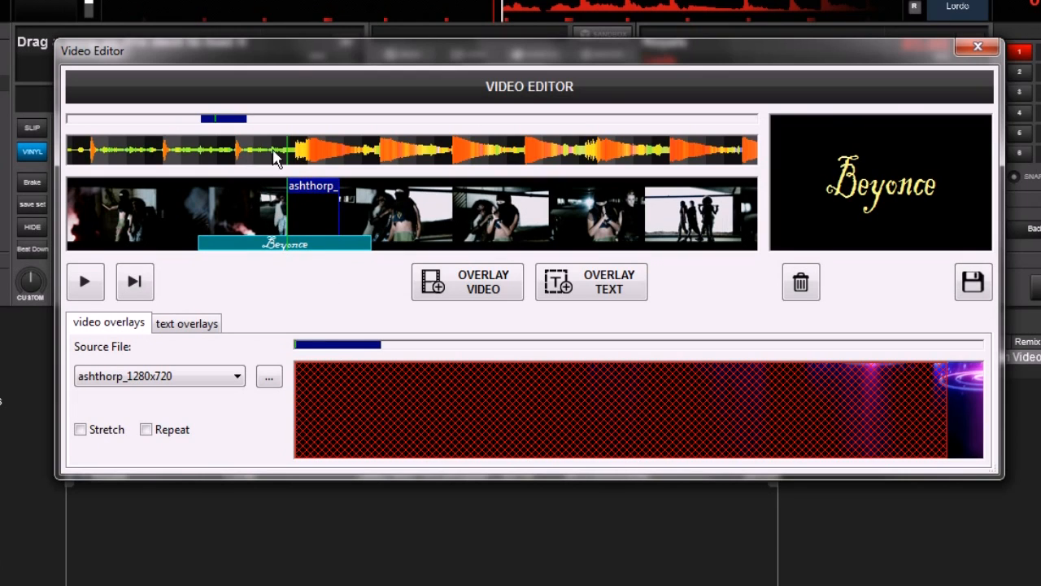
Step: Preview the current ashthorp_1280x720 overlay together with the Beyonce text, and delete that video overlay from the timeline
click(186, 139)
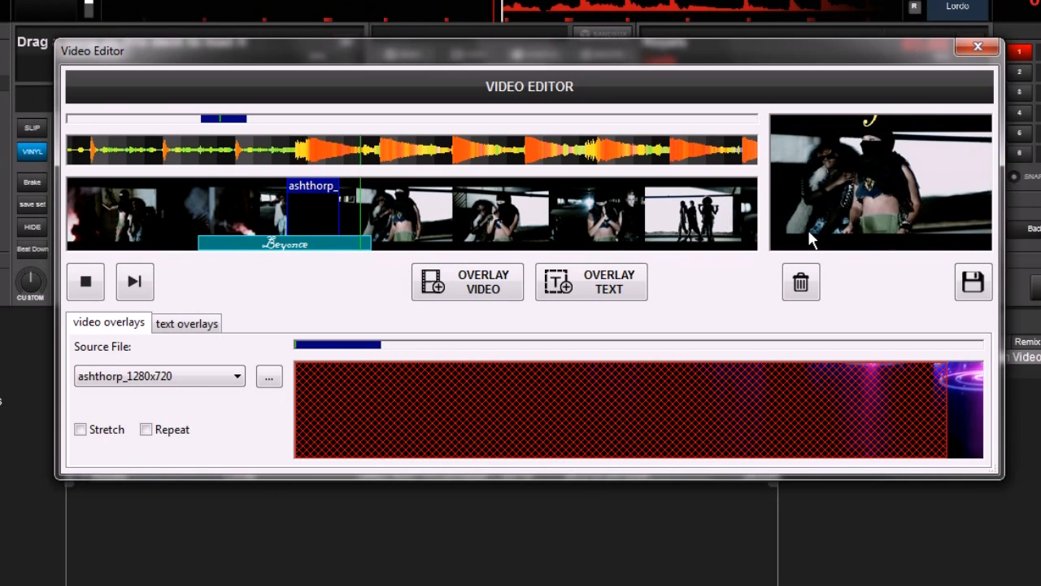
click(85, 280)
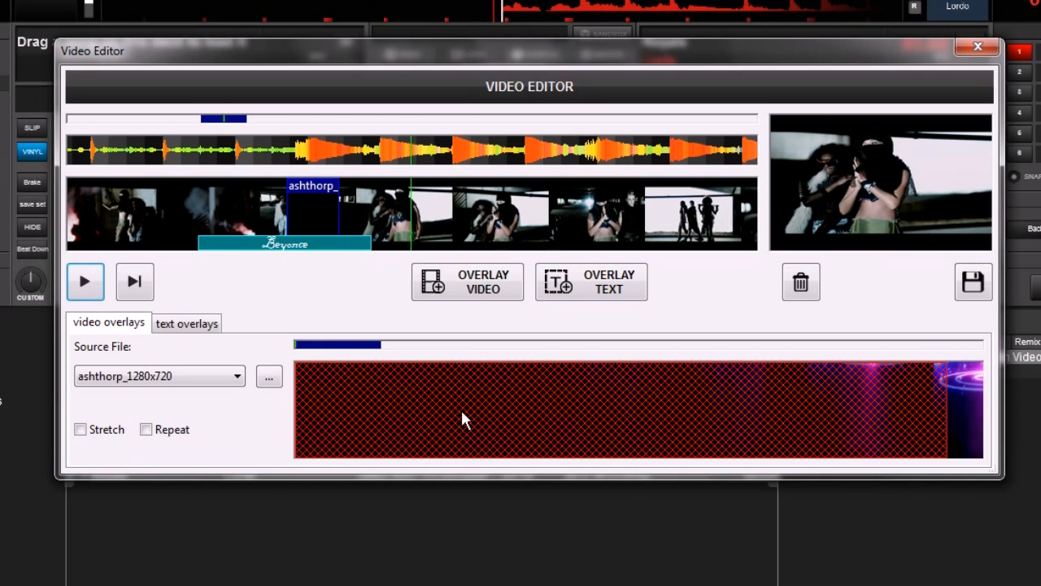
drag(296, 408, 344, 408)
click(317, 205)
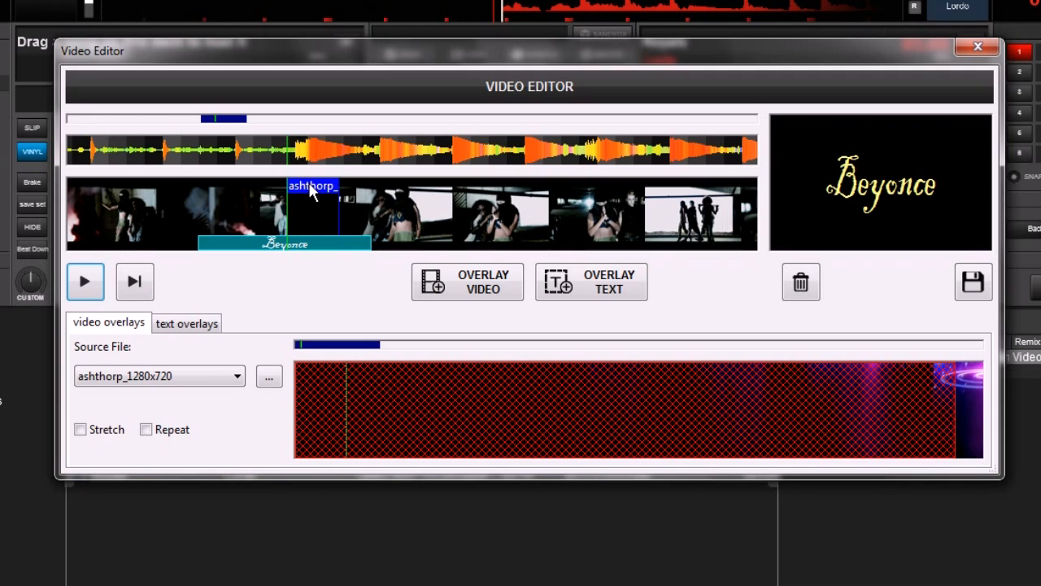
click(800, 283)
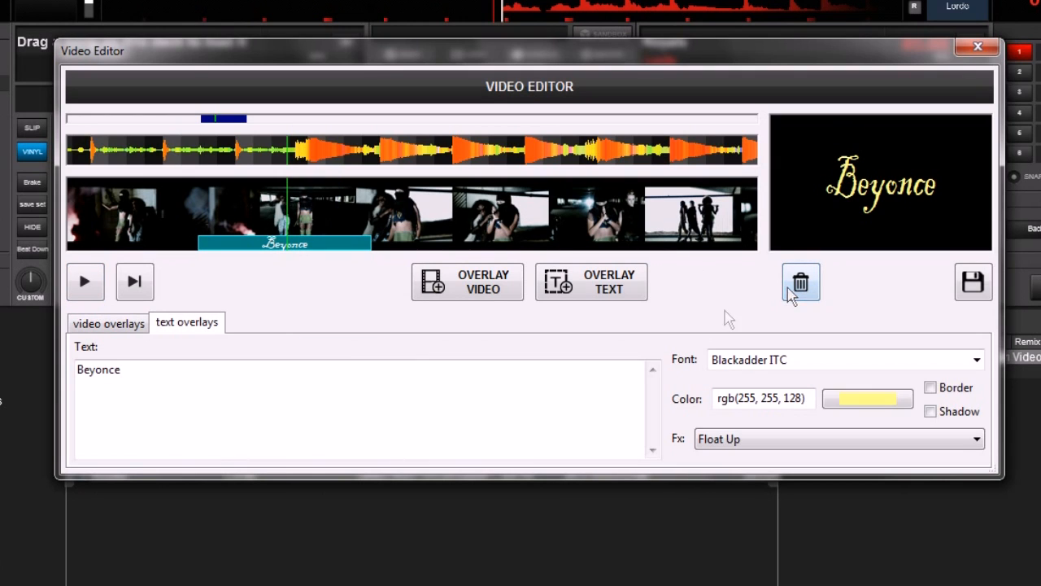
Step: Overlay a bright pink light-beam section of ashthorp_1280x720 on a short range starting where the loud part of the waveform begins
click(106, 323)
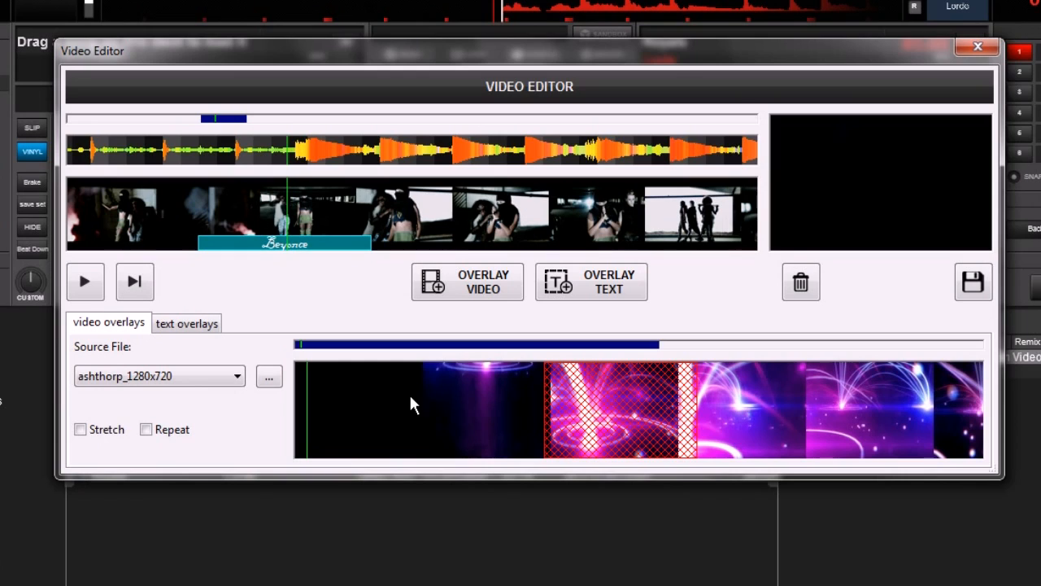
drag(624, 416, 596, 414)
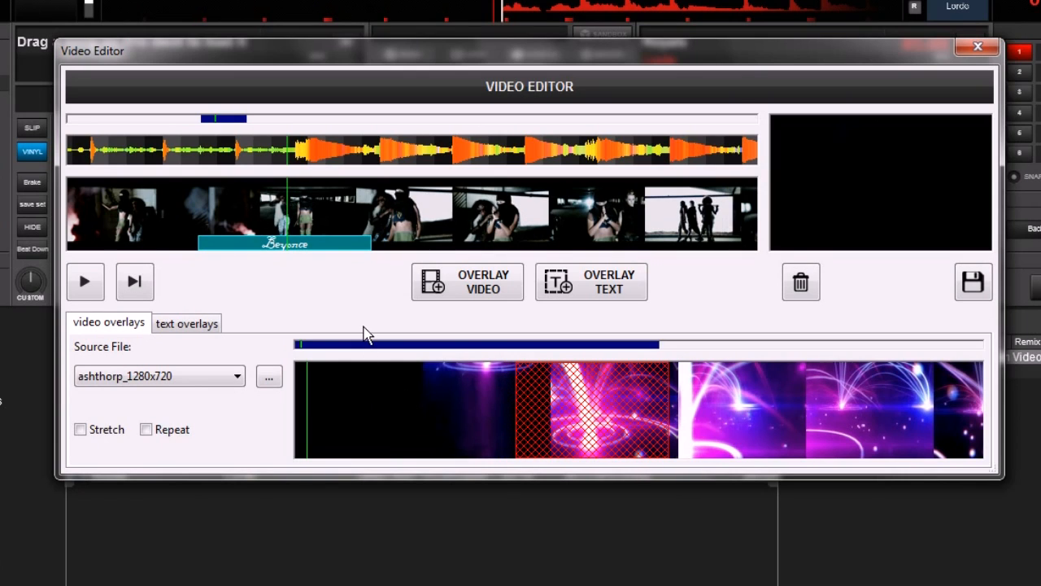
drag(582, 413, 574, 396)
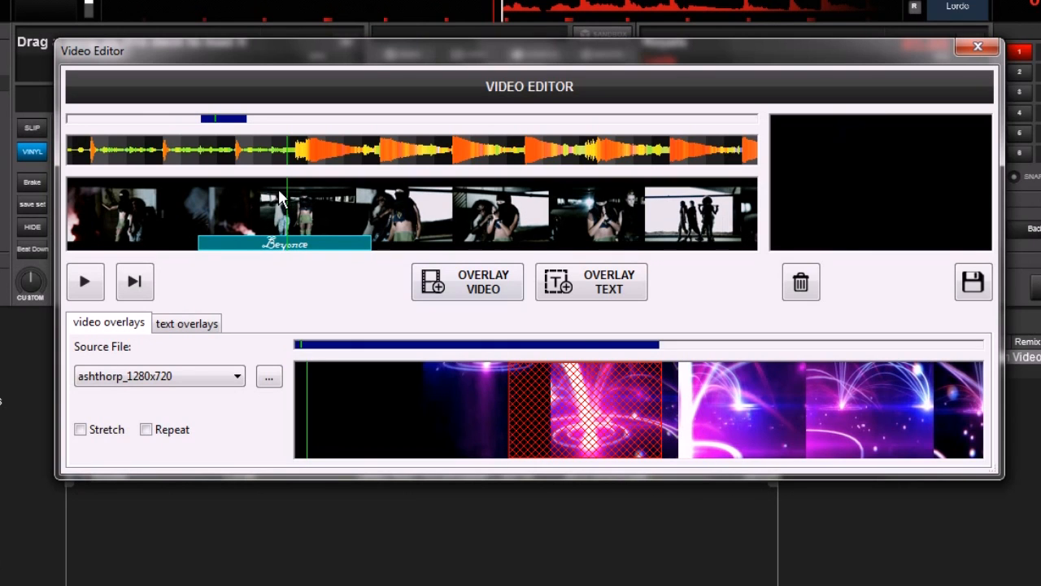
drag(296, 158, 355, 161)
click(483, 293)
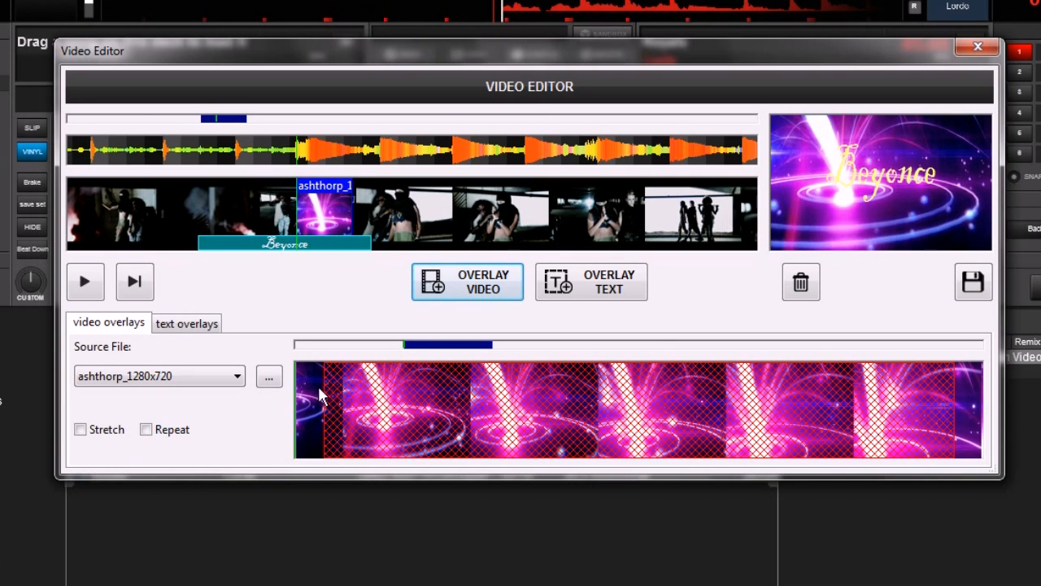
Step: Look at the earlier source footage and preview the bright ashthorp_1280x720 overlay with the Beyonce text, stopping playback after the overlays end
drag(461, 348, 396, 351)
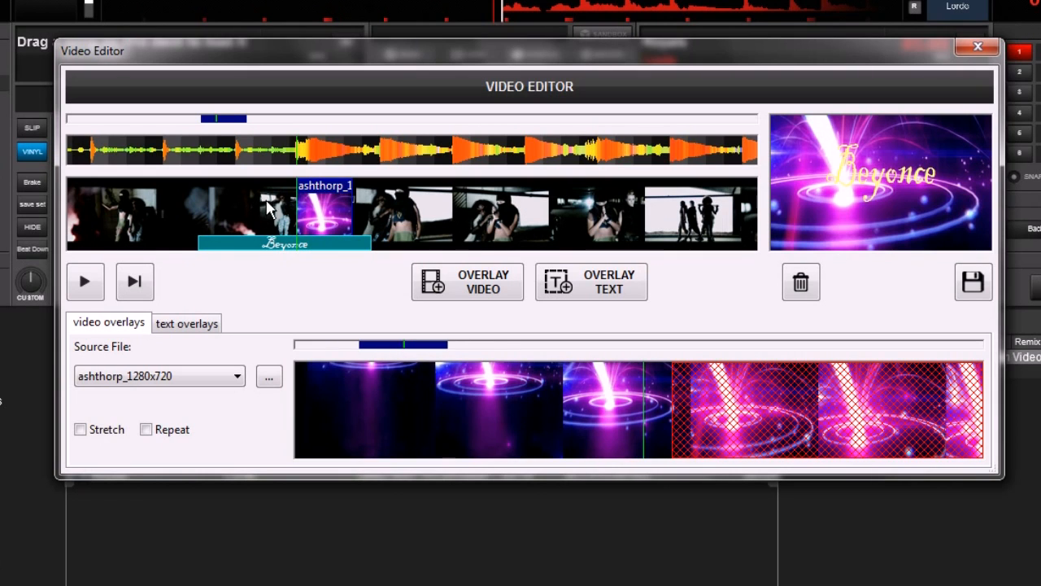
key(space)
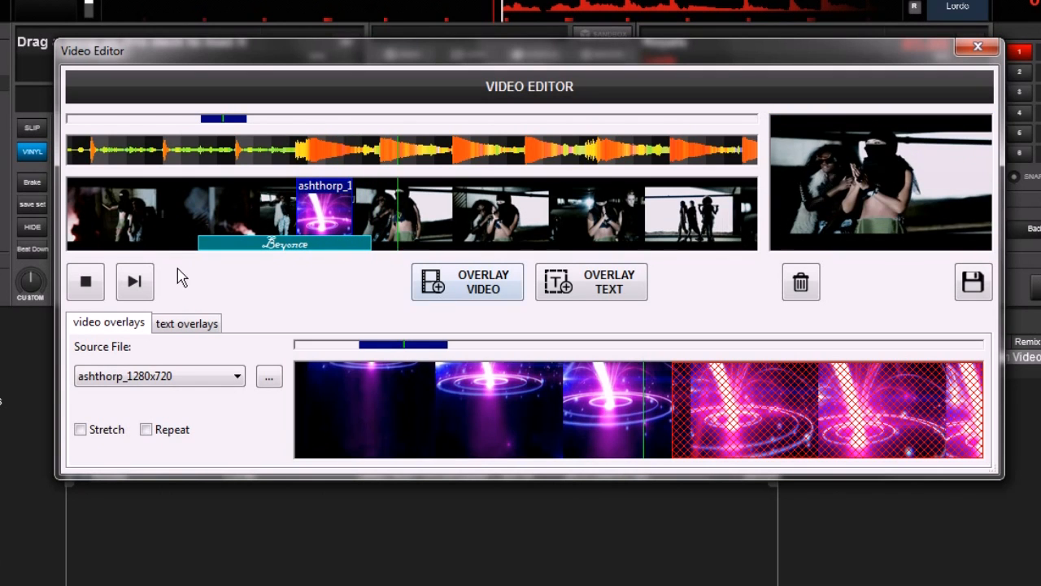
click(88, 281)
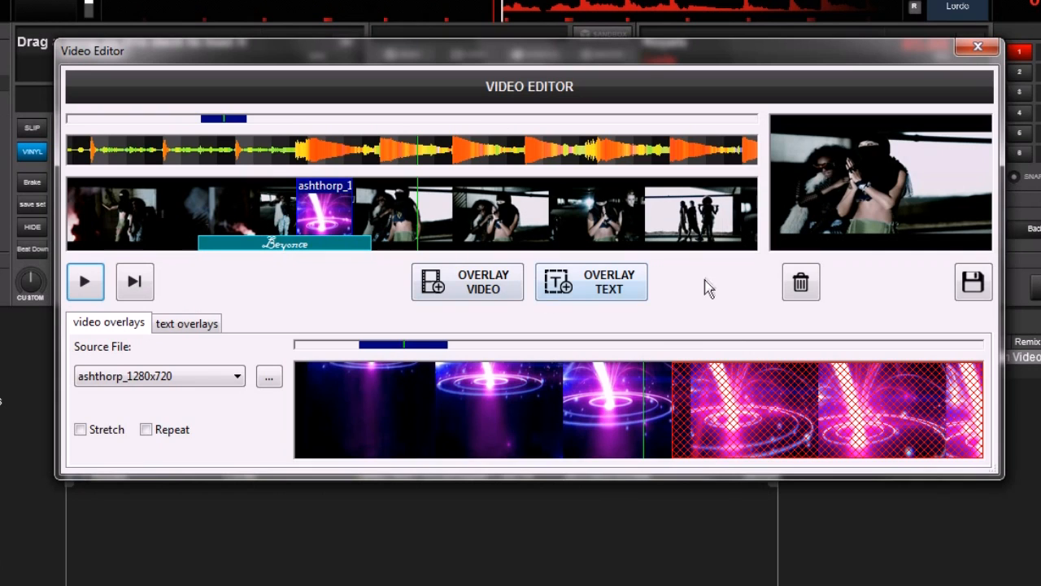
Step: Save the track edit of the Superpower video with the remix name "Video Edit"
click(974, 283)
double_click(480, 305)
text(Video Edite)
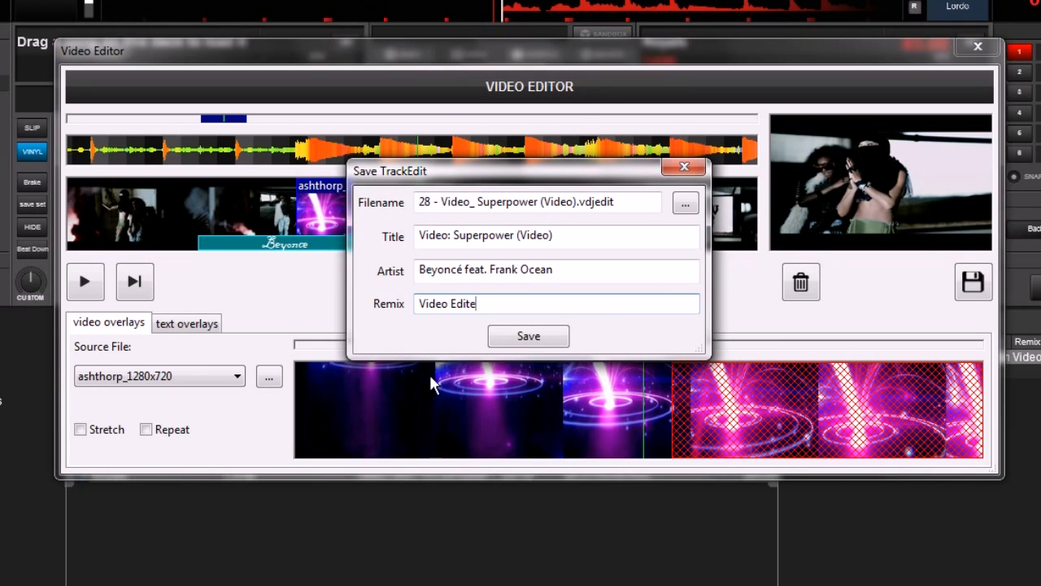
key(BackSpace)
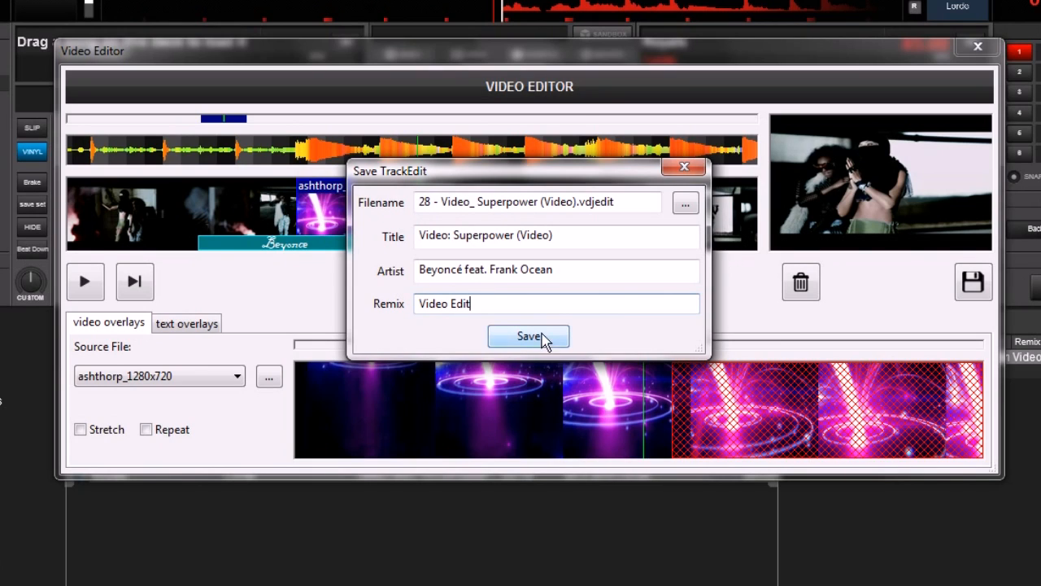
click(541, 336)
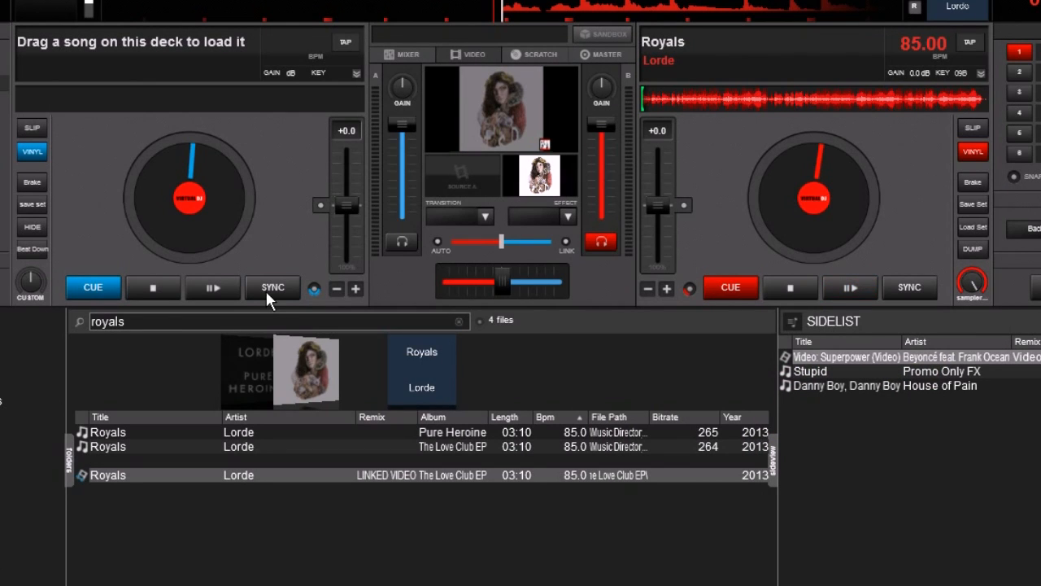
Step: Search the library for "superpower" and load the Video Edit version of the Superpower video onto deck 2
click(255, 321)
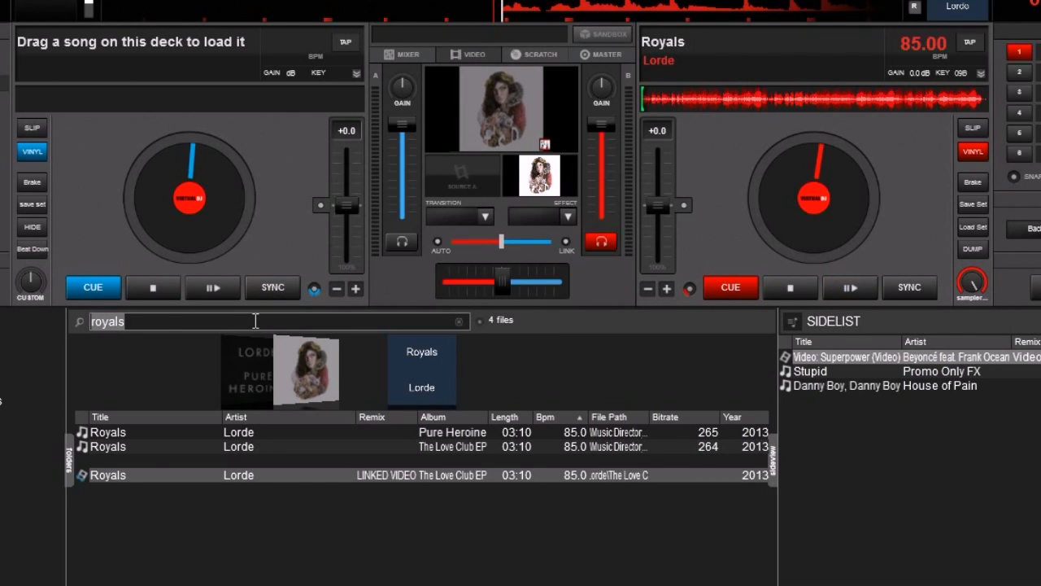
text(super)
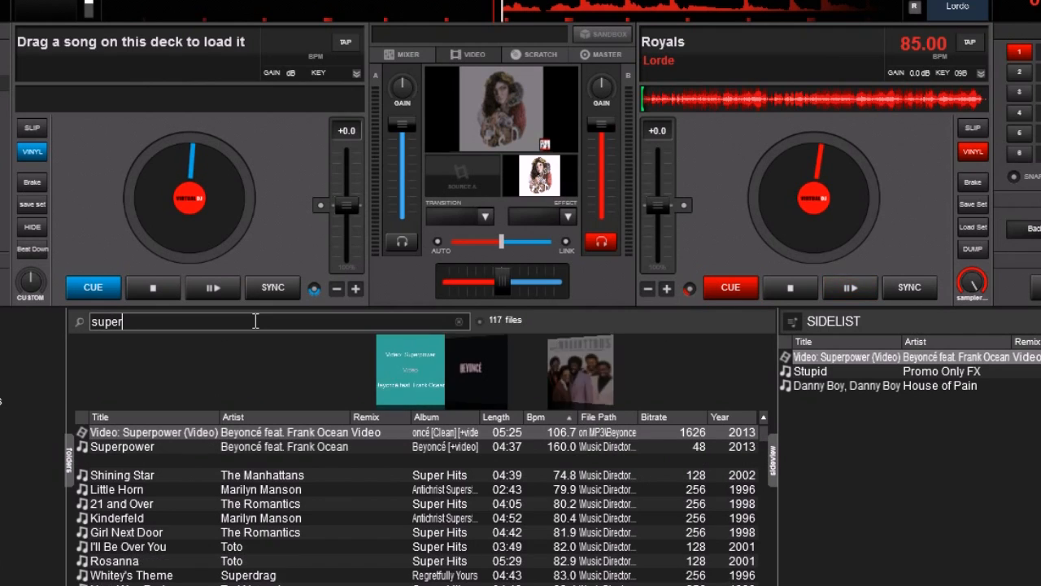
text(power)
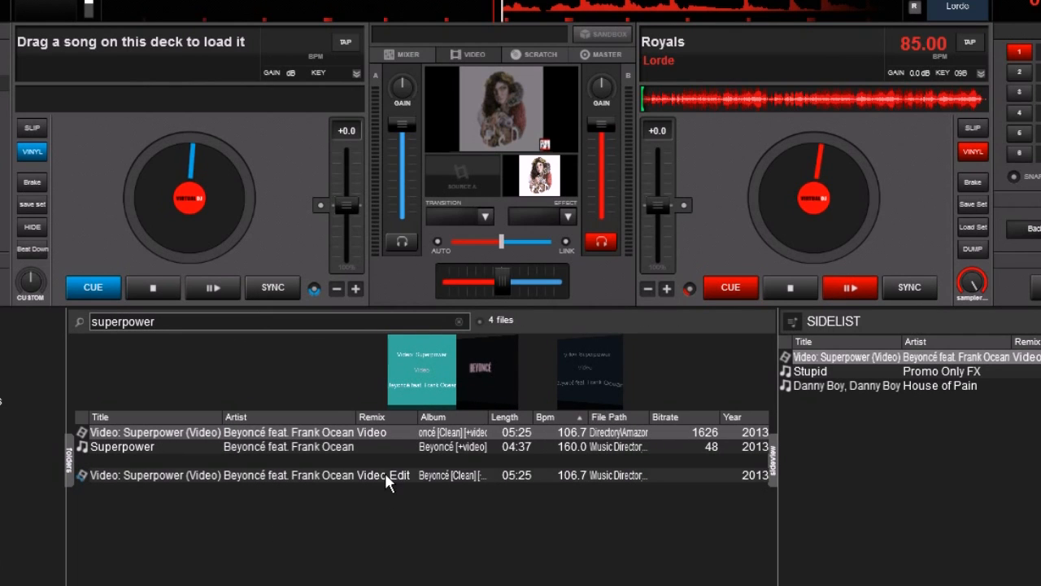
click(168, 475)
drag(168, 475, 797, 200)
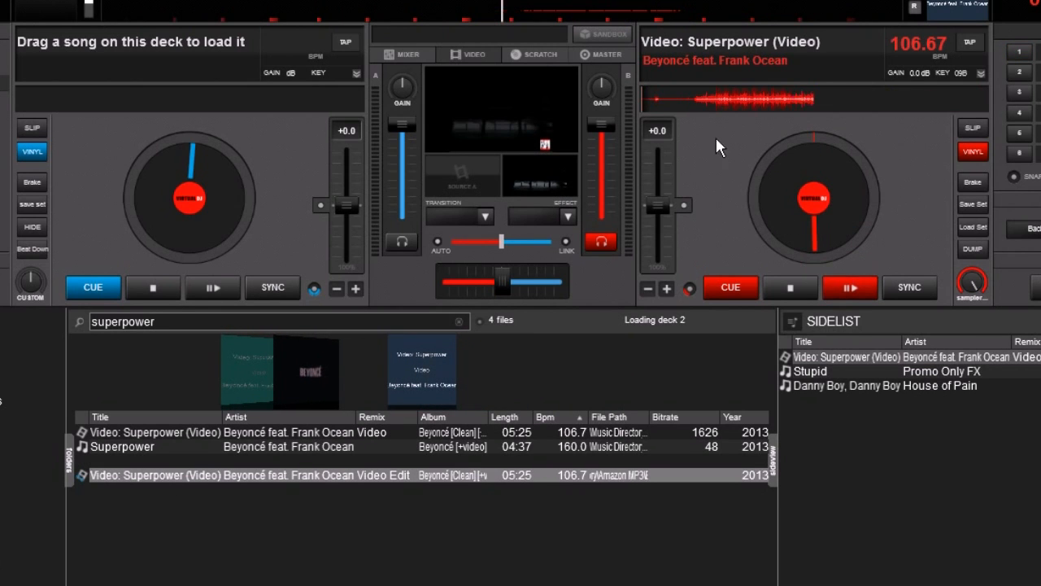
Step: Play the Superpower edit around the overlaid section in the enlarged video window, return to the cue point and close the window
click(705, 100)
click(723, 100)
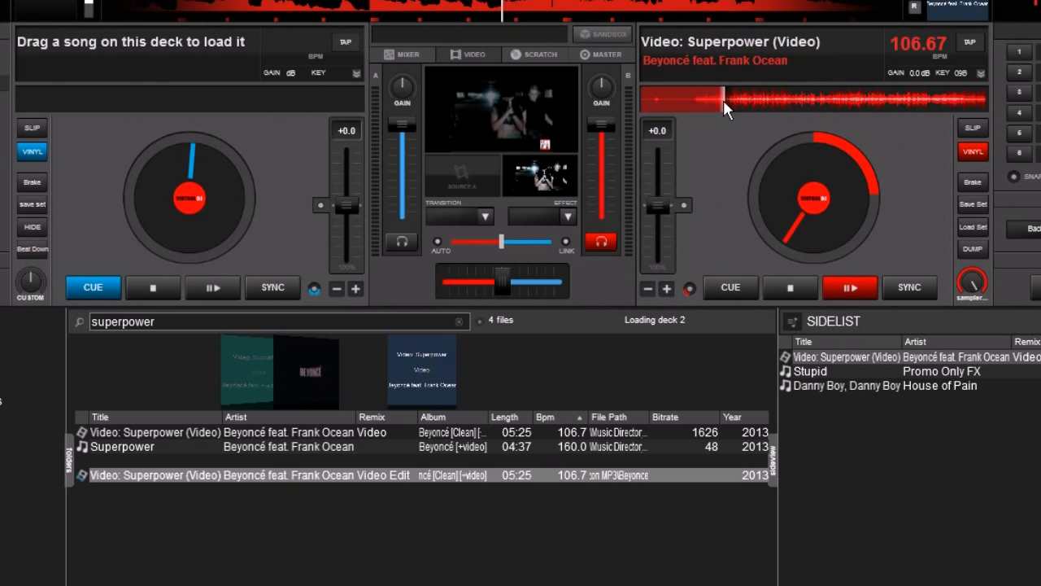
click(716, 97)
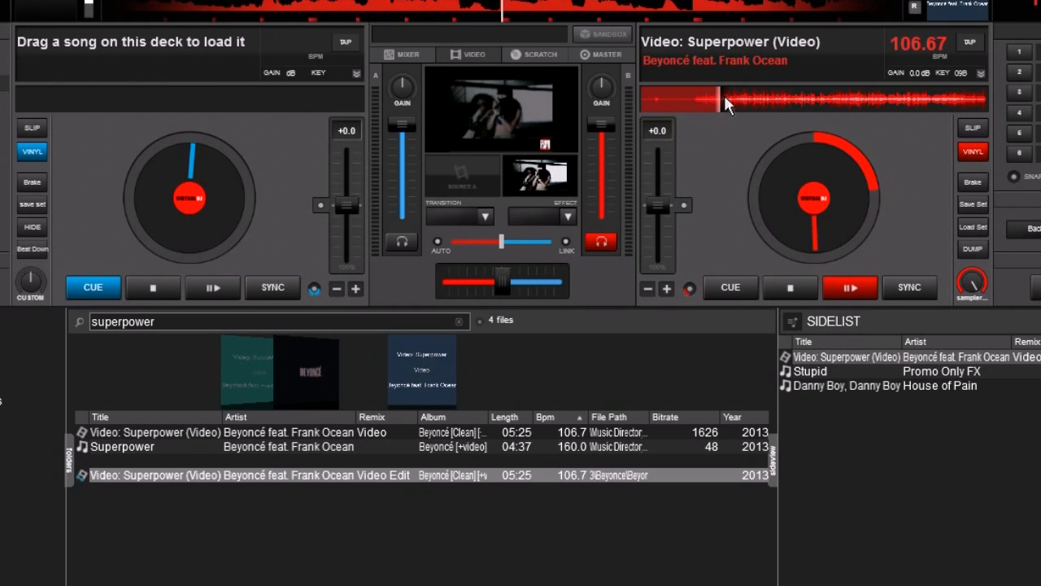
click(705, 93)
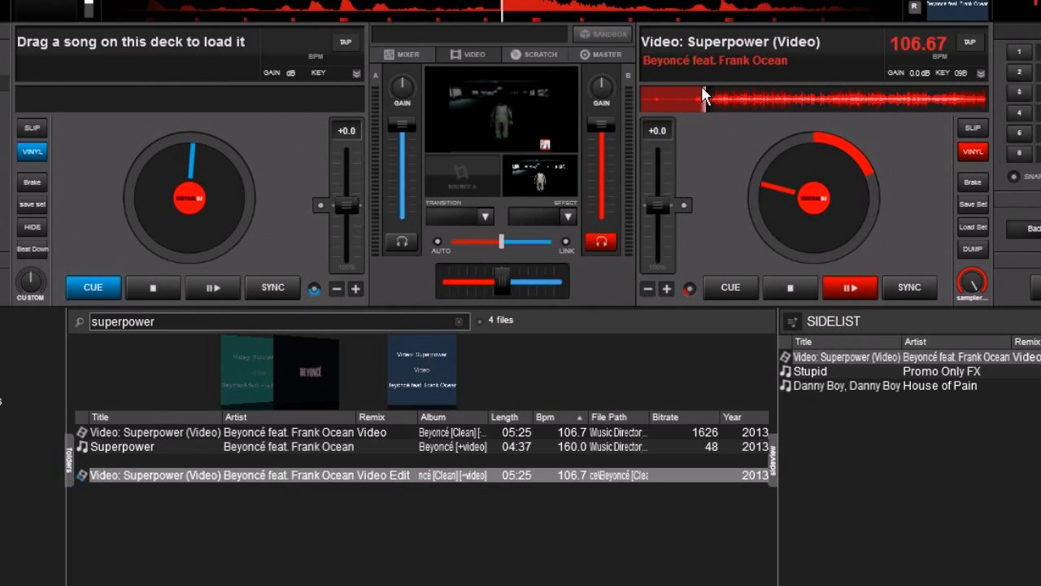
double_click(537, 103)
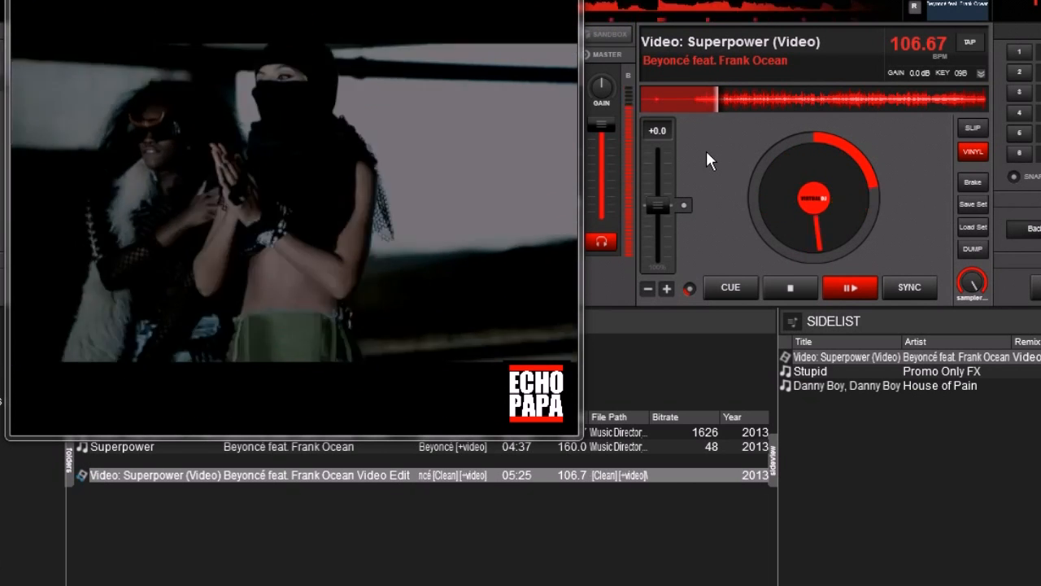
click(730, 287)
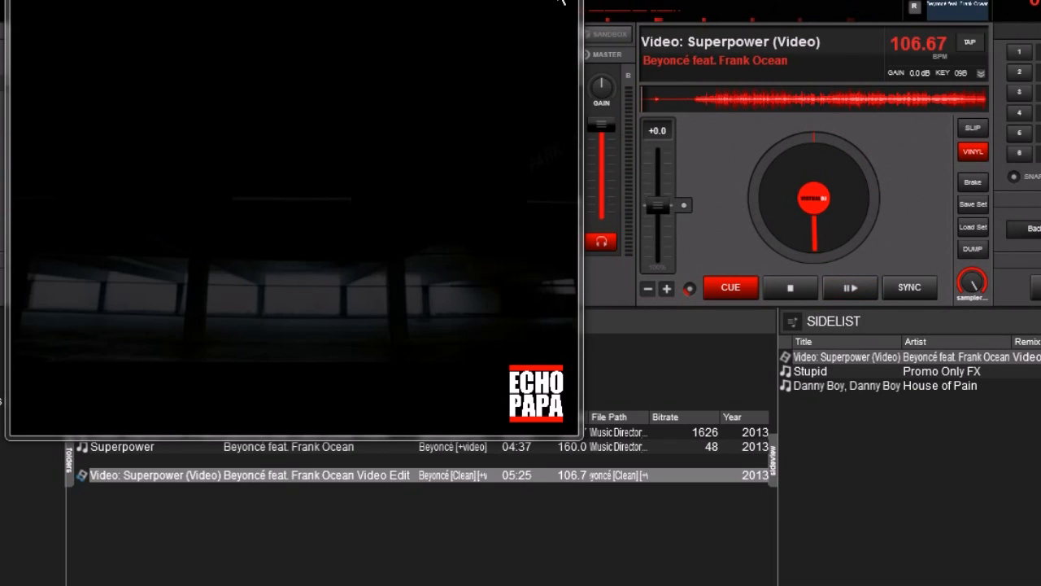
click(602, 52)
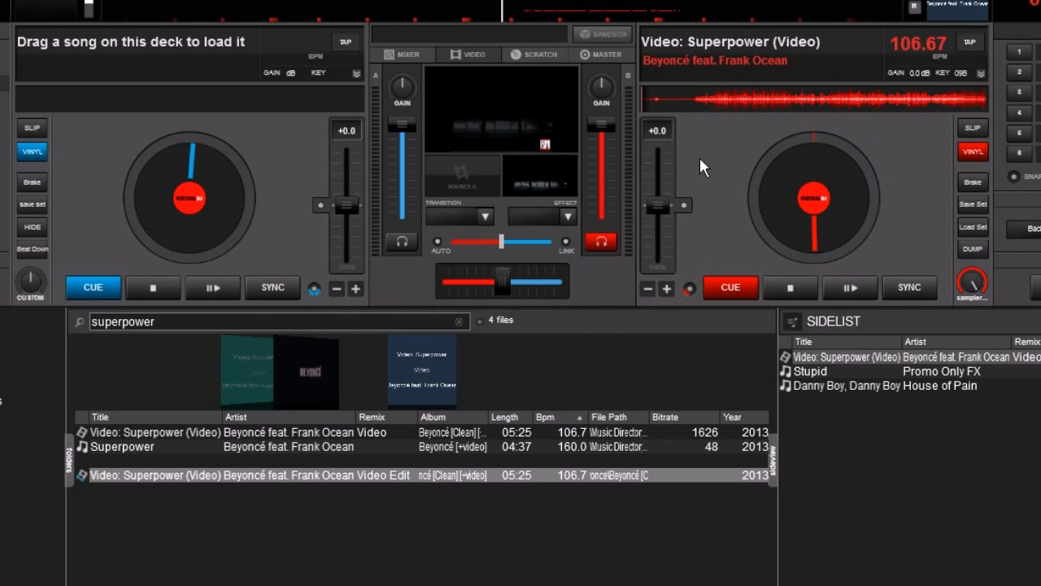